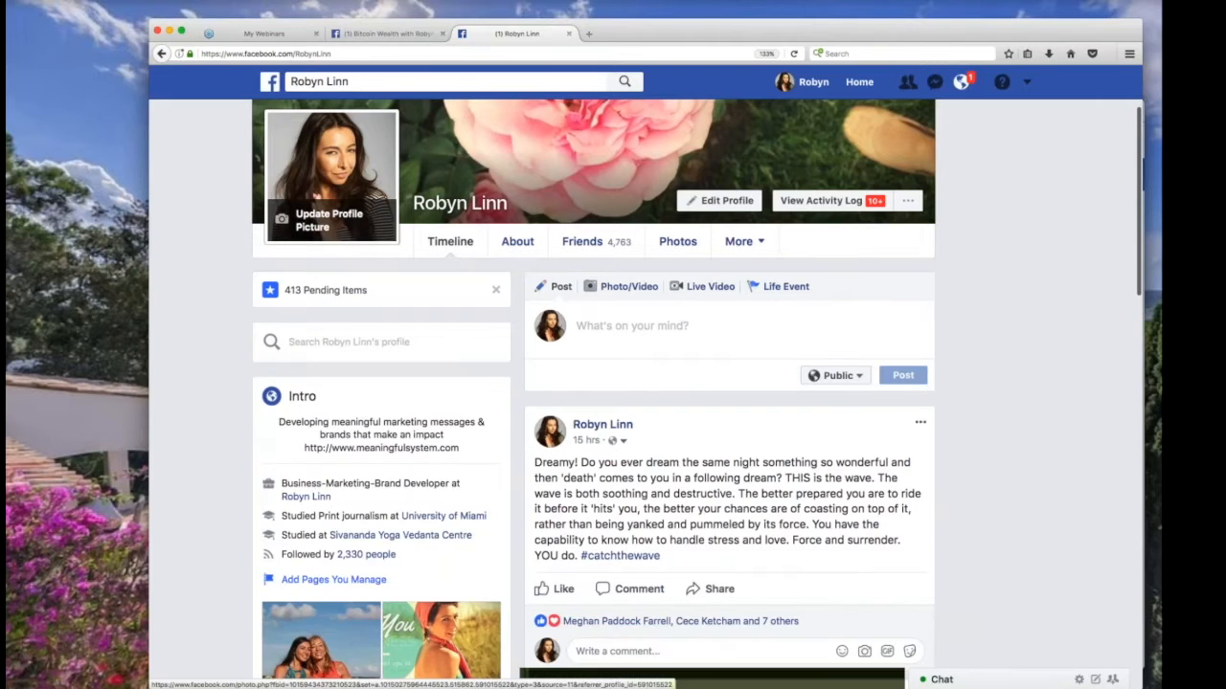
# Select the profile page's web address and scroll through the profile.
pyautogui.click(205, 53)
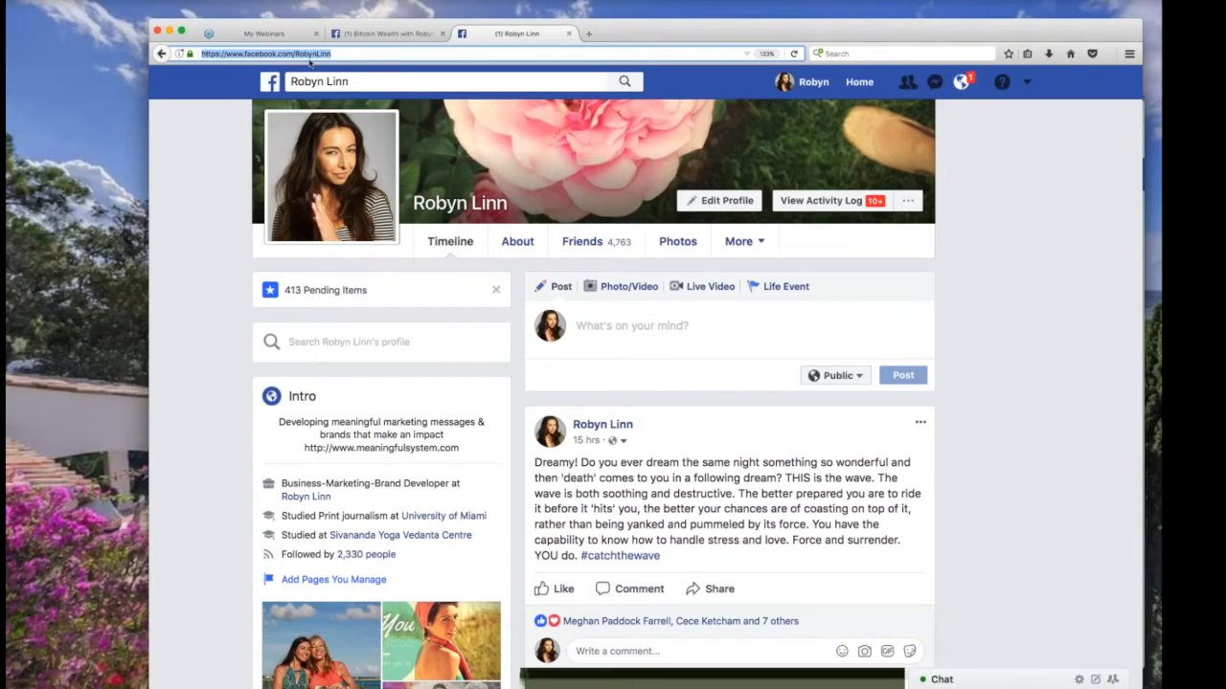
pyautogui.scroll(-10, 455, 660)
pyautogui.scroll(-15, 455, 661)
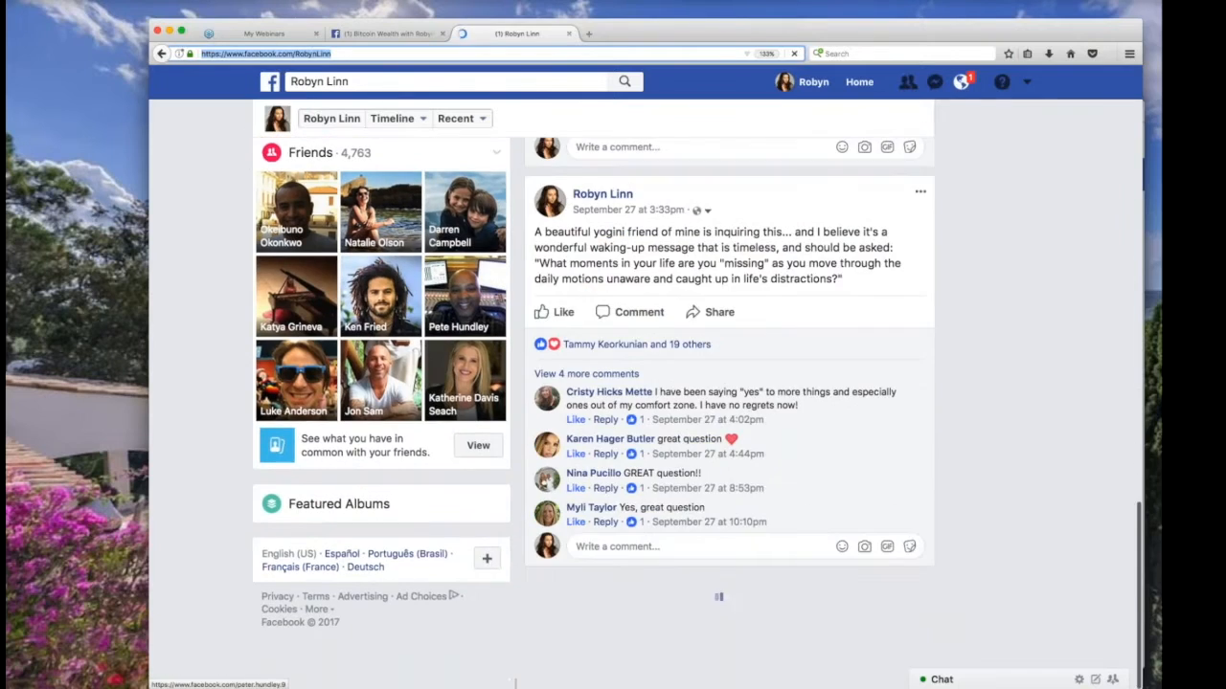
pyautogui.scroll(10, 515, 683)
pyautogui.scroll(10, 647, 394)
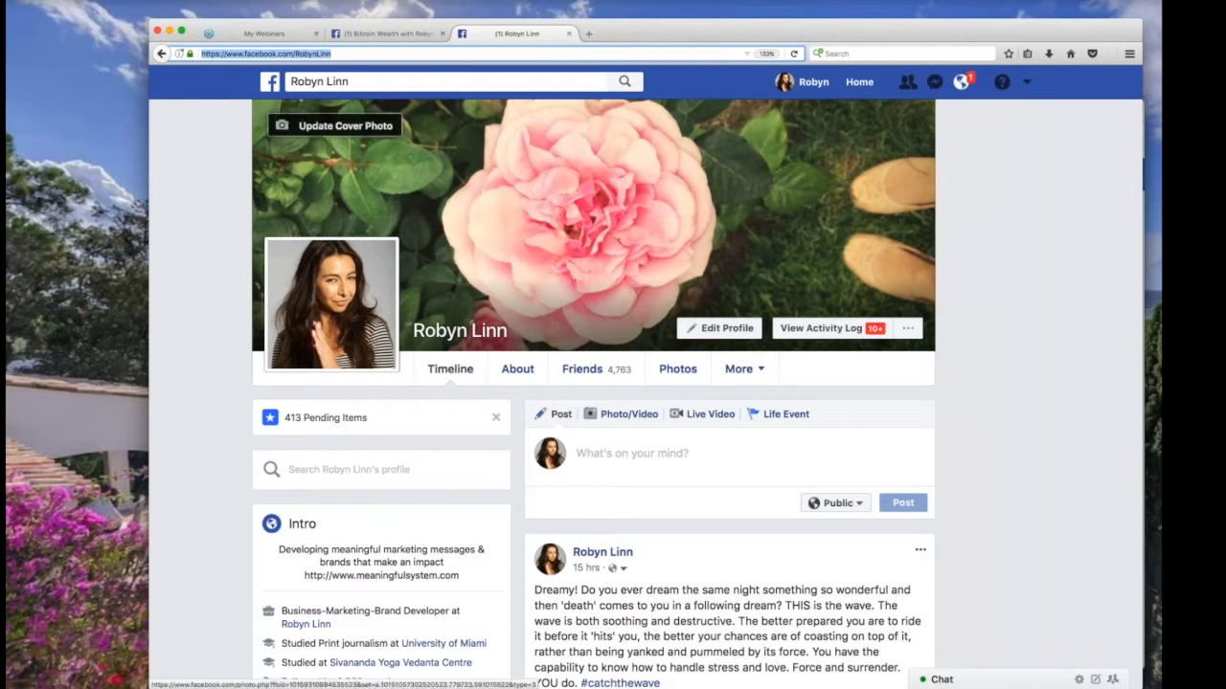
# From the home feed, open Page under the sidebar's Create section.
pyautogui.click(271, 83)
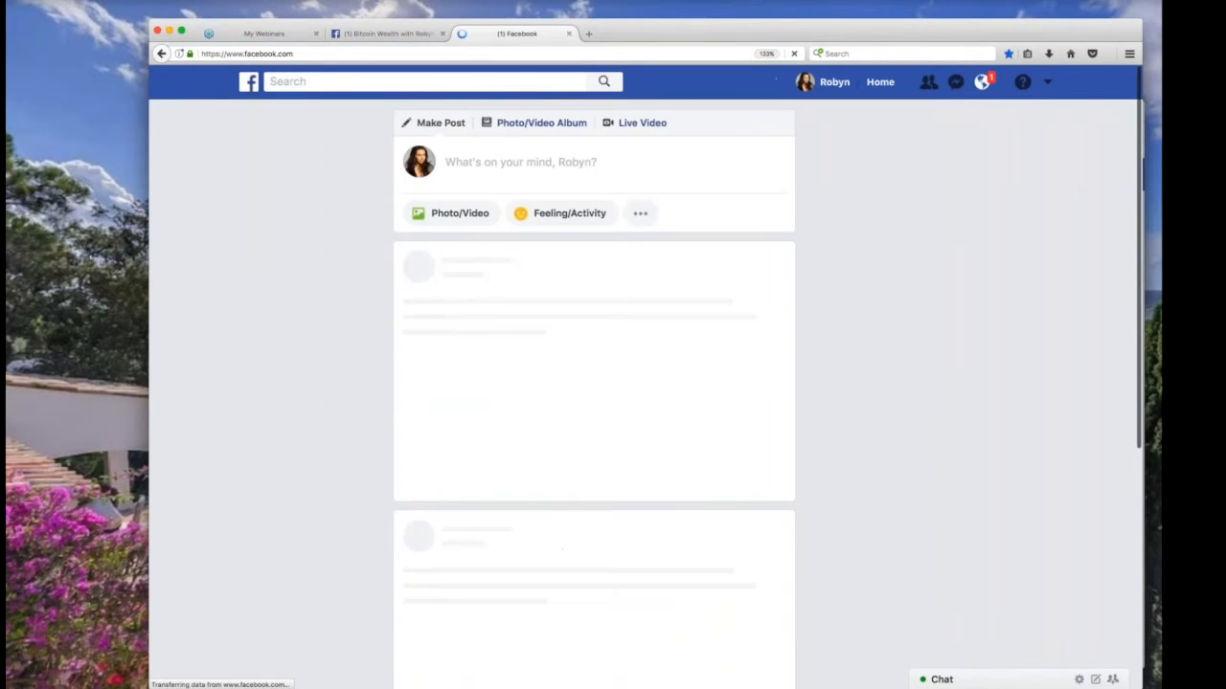
pyautogui.scroll(-15, 304, 158)
pyautogui.scroll(-15, 305, 158)
pyautogui.scroll(-15, 305, 158)
pyautogui.scroll(-15, 305, 158)
pyautogui.scroll(-6, 304, 161)
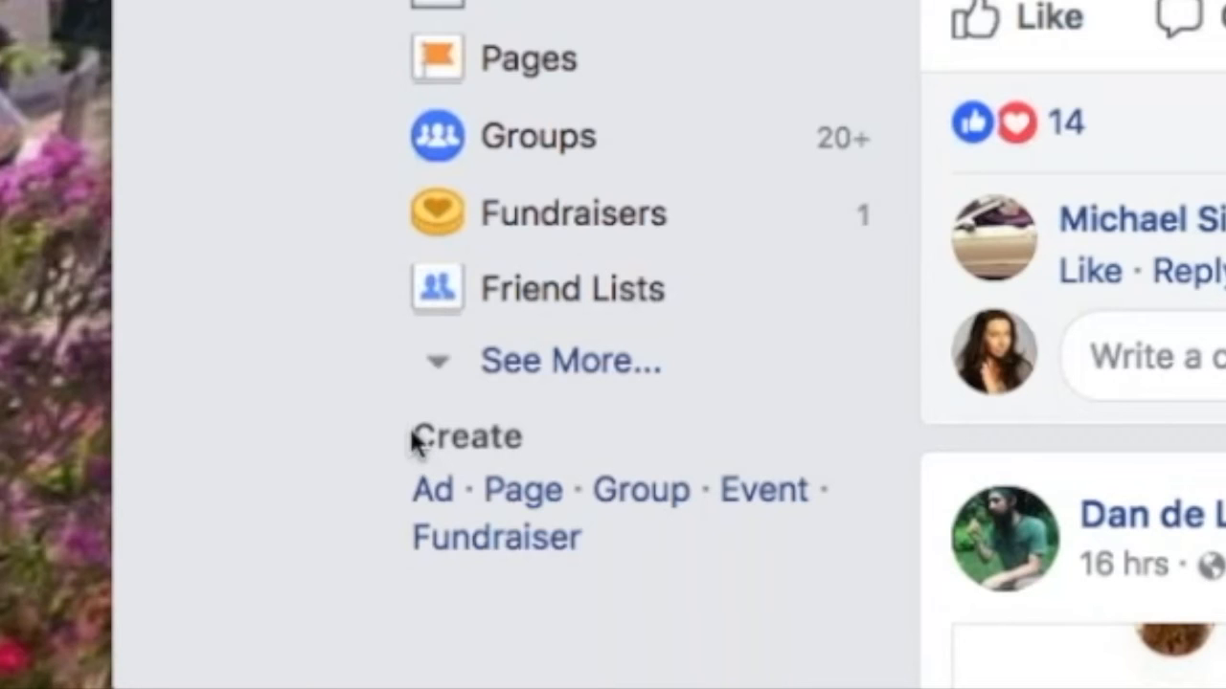
pyautogui.moveTo(414, 438); pyautogui.dragTo(530, 441)
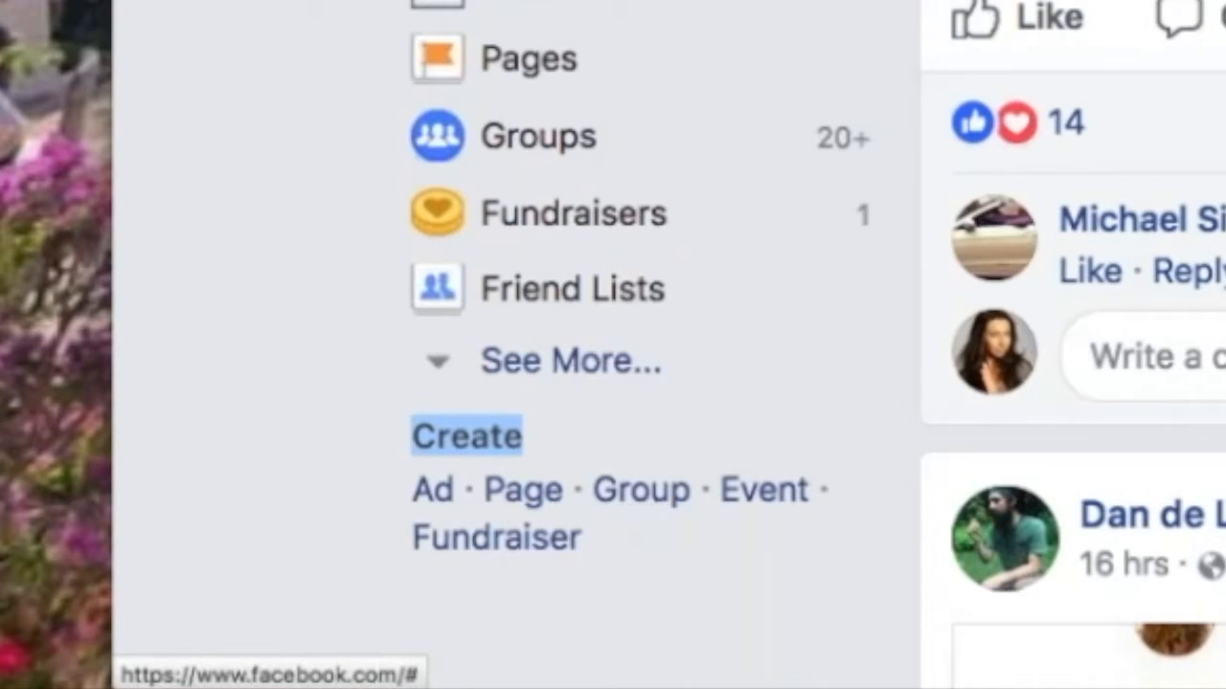
pyautogui.click(485, 444)
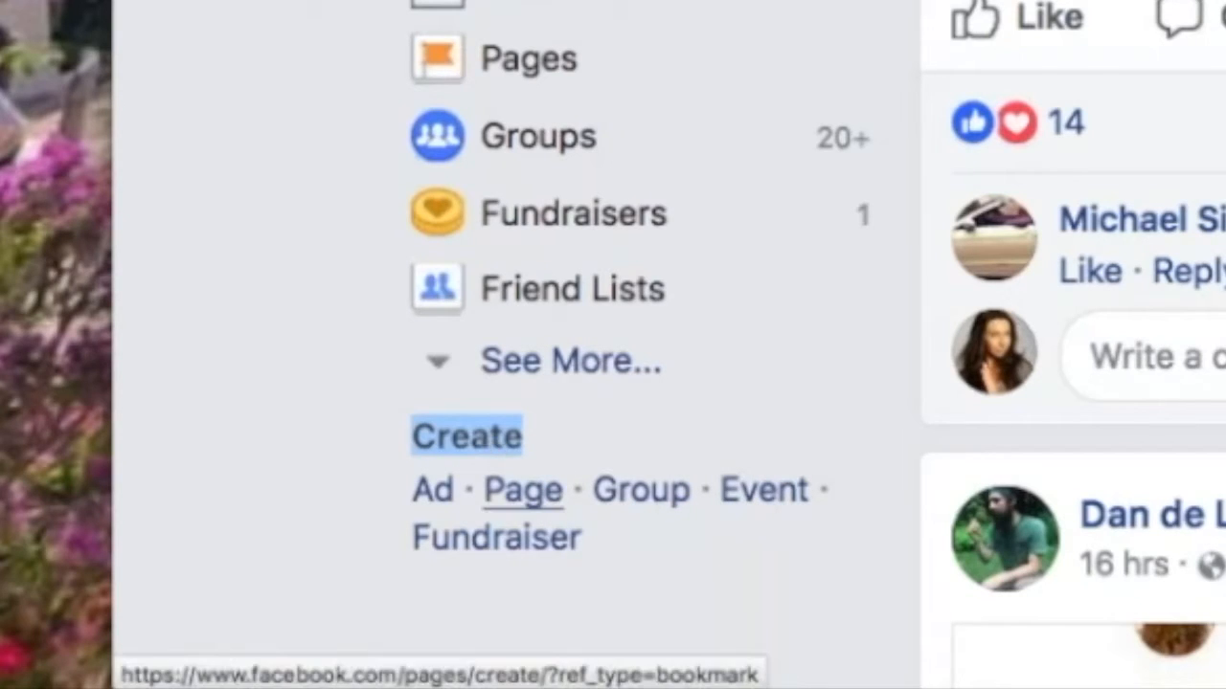
pyautogui.click(515, 494)
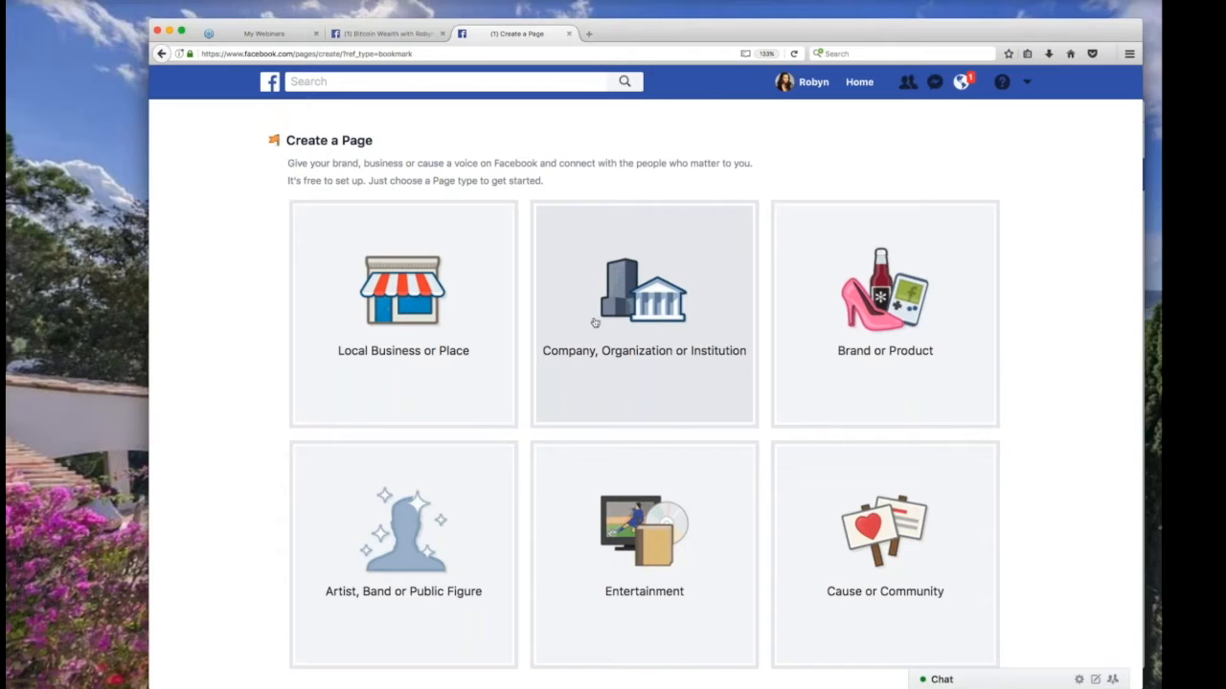
# Choose the Company, Organization or Institution page type with category Education.
pyautogui.click(656, 378)
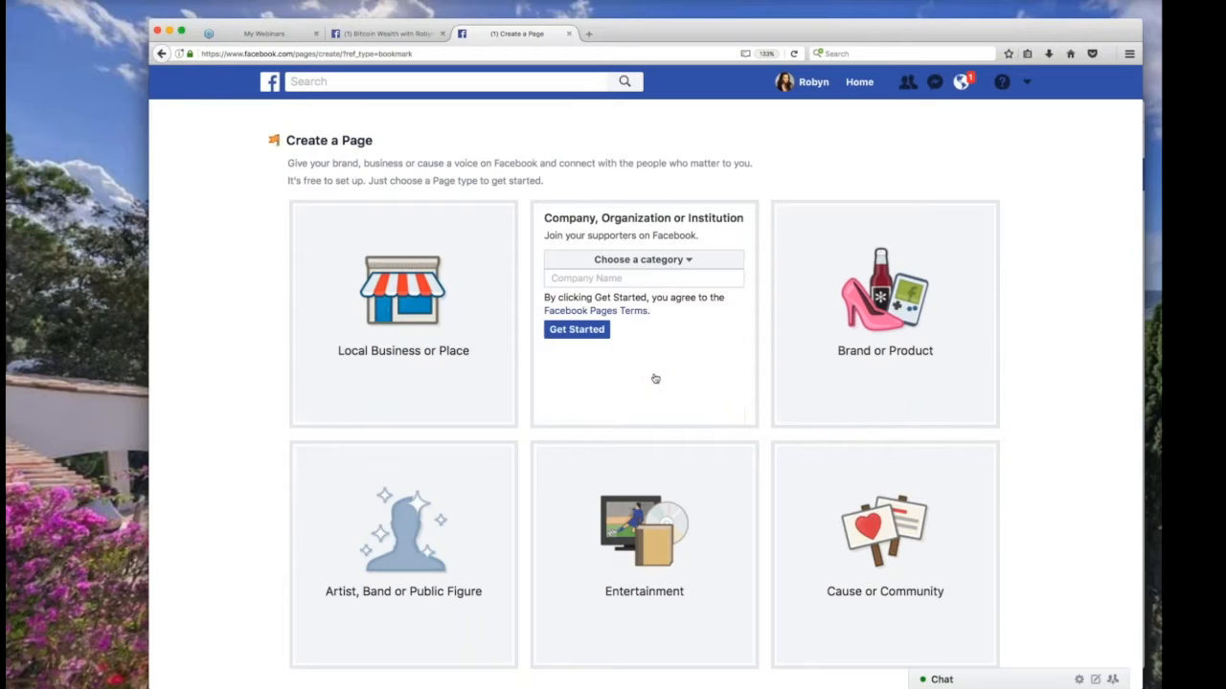
pyautogui.click(674, 264)
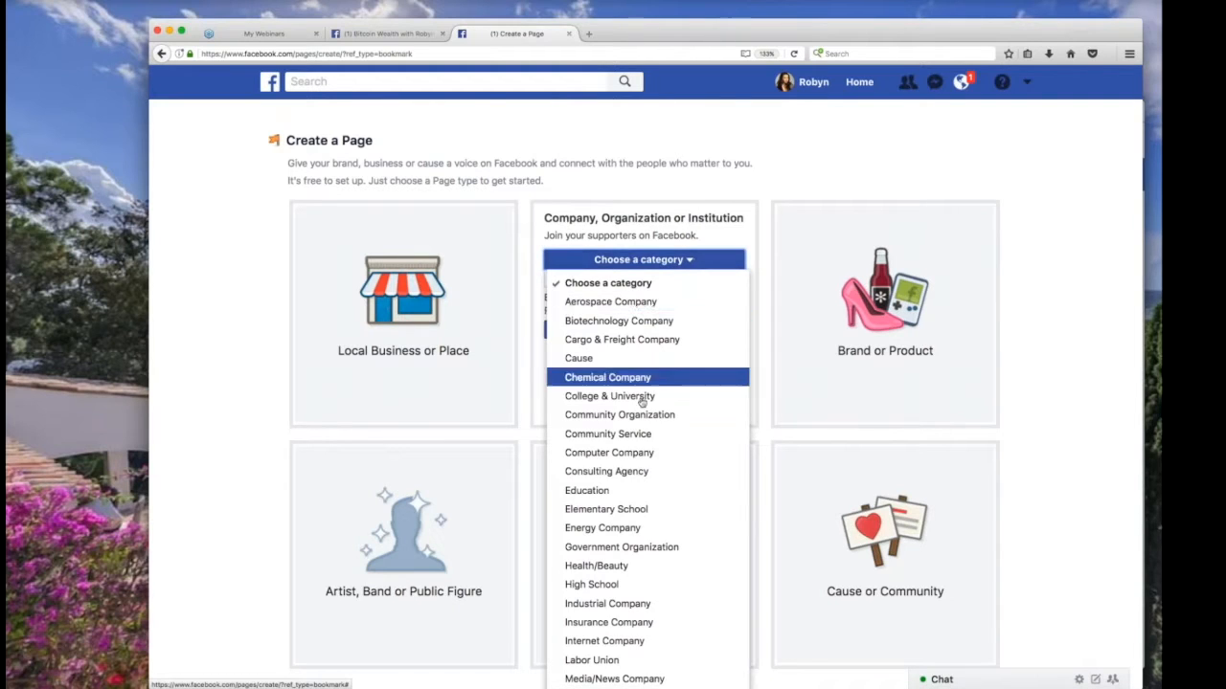
pyautogui.click(617, 490)
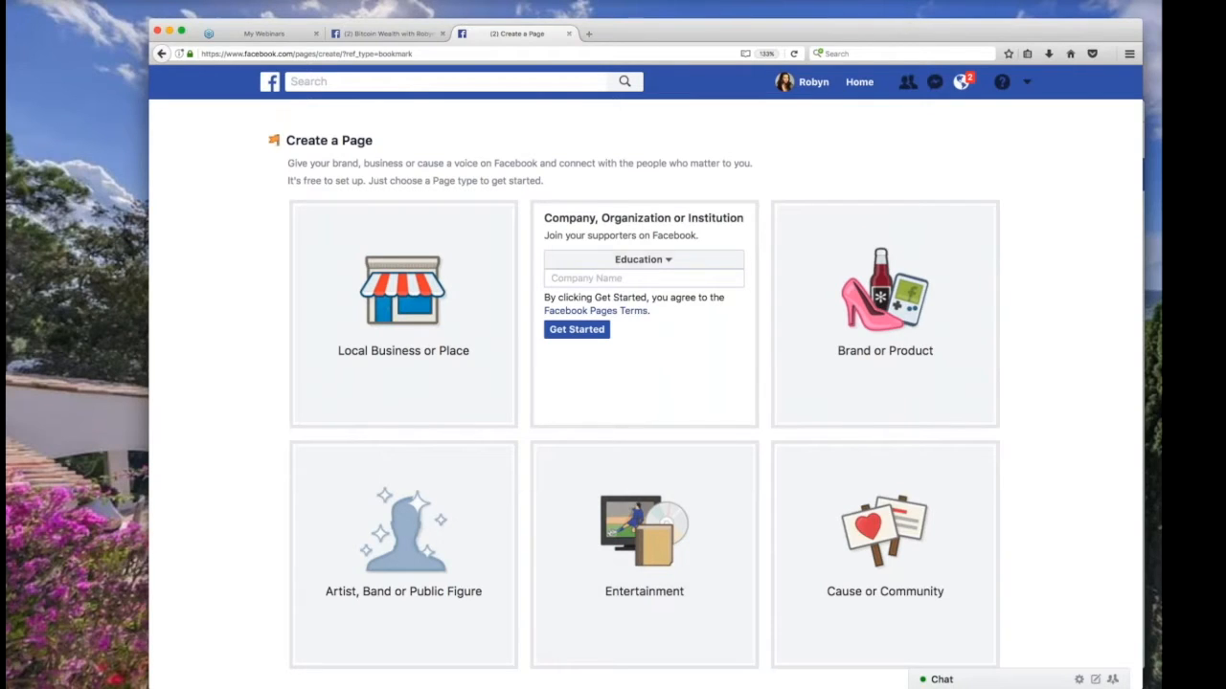
pyautogui.click(644, 260)
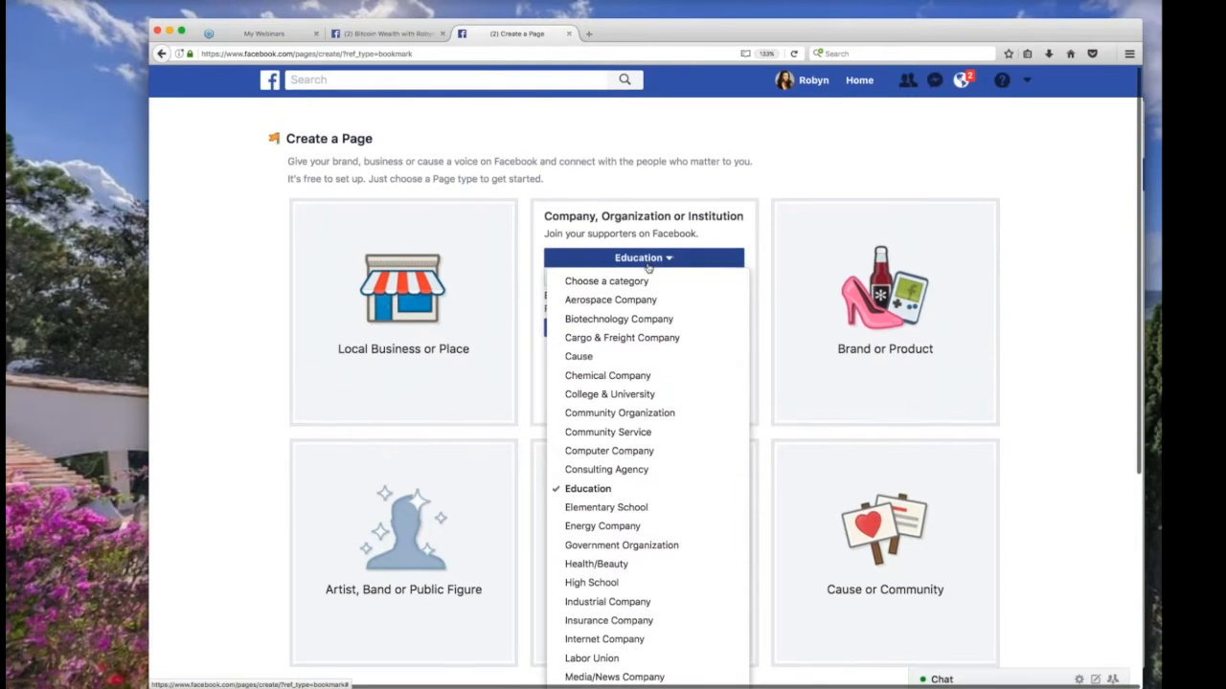
pyautogui.scroll(-2, 637, 278)
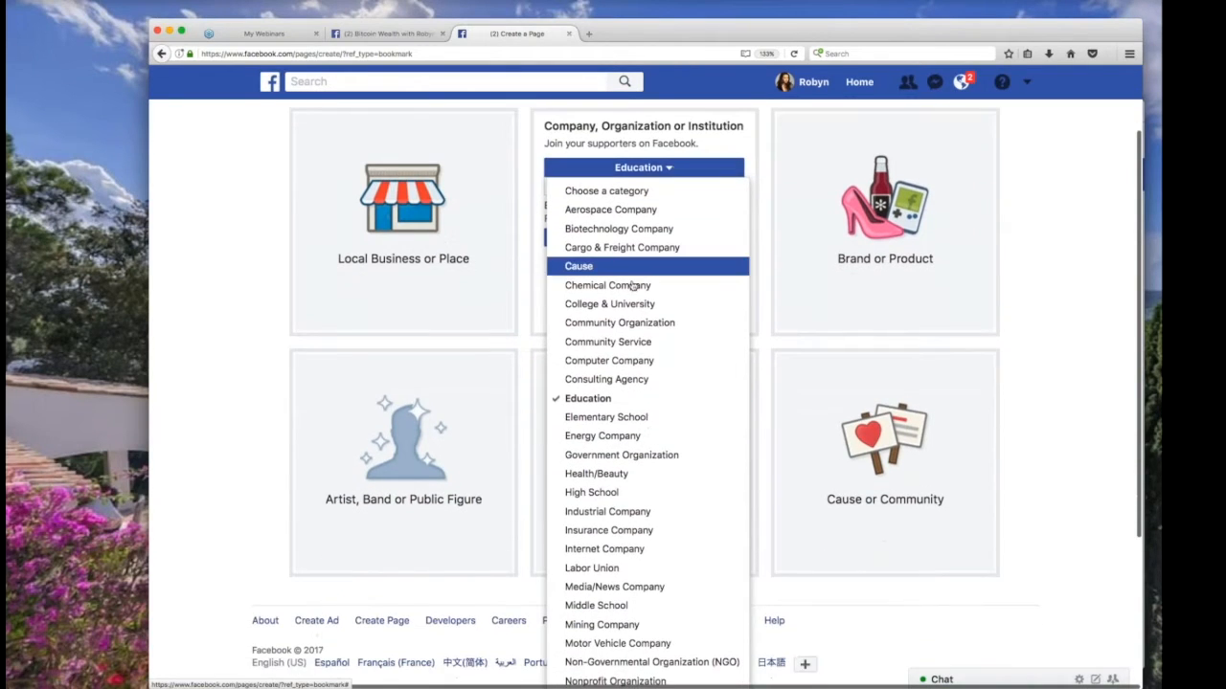
pyautogui.click(588, 399)
pyautogui.scroll(2, 441, 482)
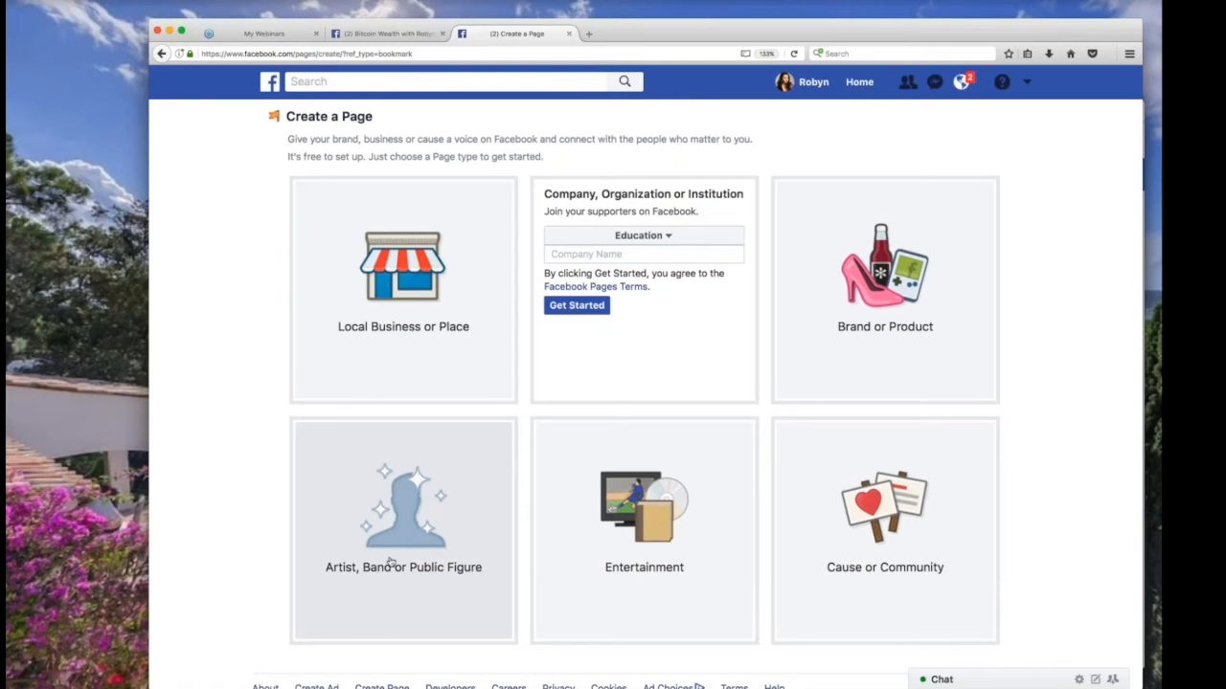
pyautogui.click(426, 585)
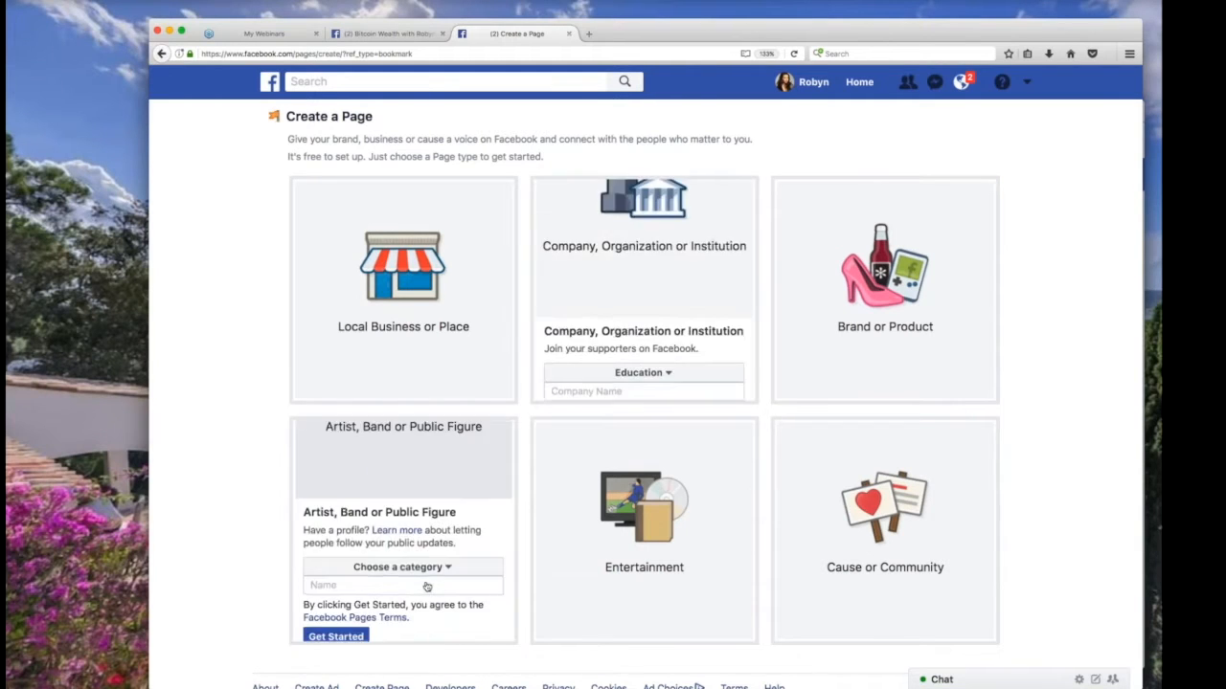
pyautogui.click(398, 567)
pyautogui.scroll(-3, 395, 547)
pyautogui.scroll(-5, 396, 546)
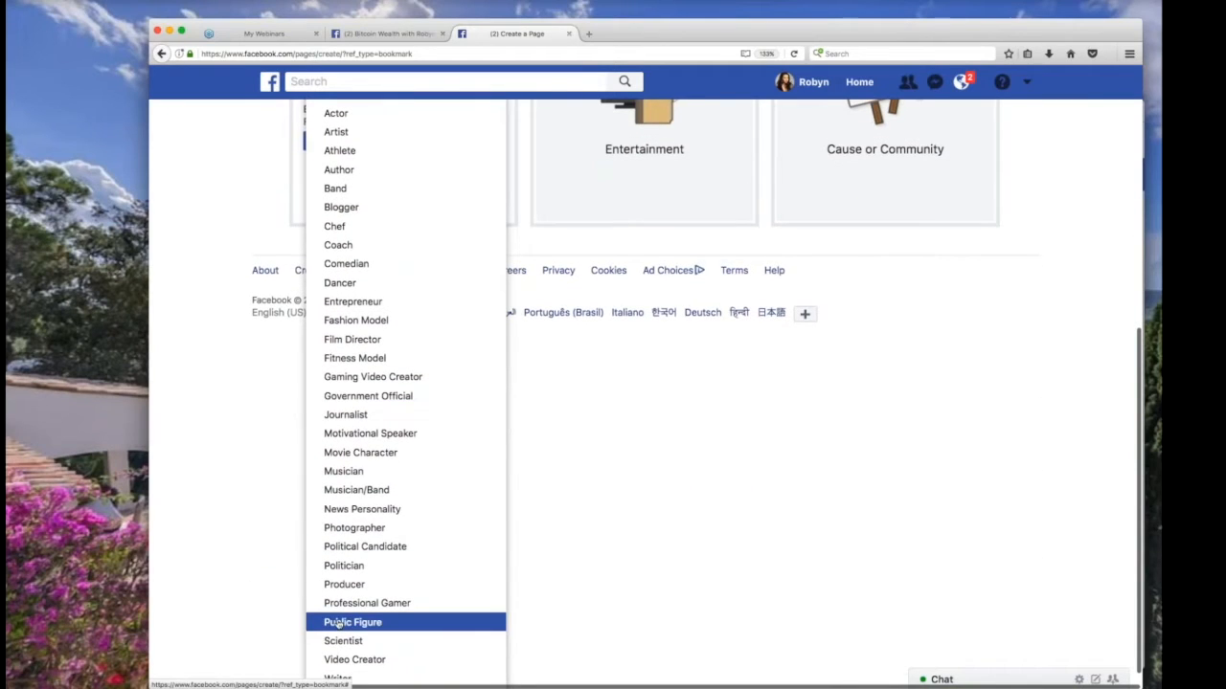
pyautogui.scroll(8, 224, 487)
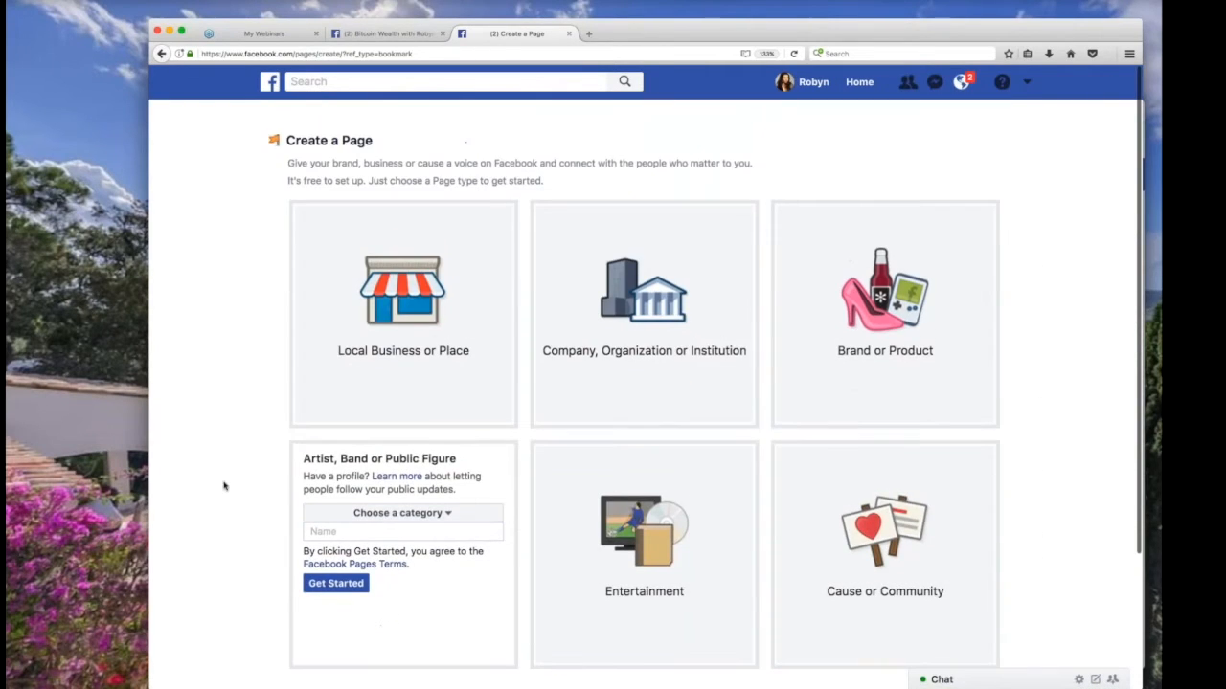
pyautogui.click(674, 333)
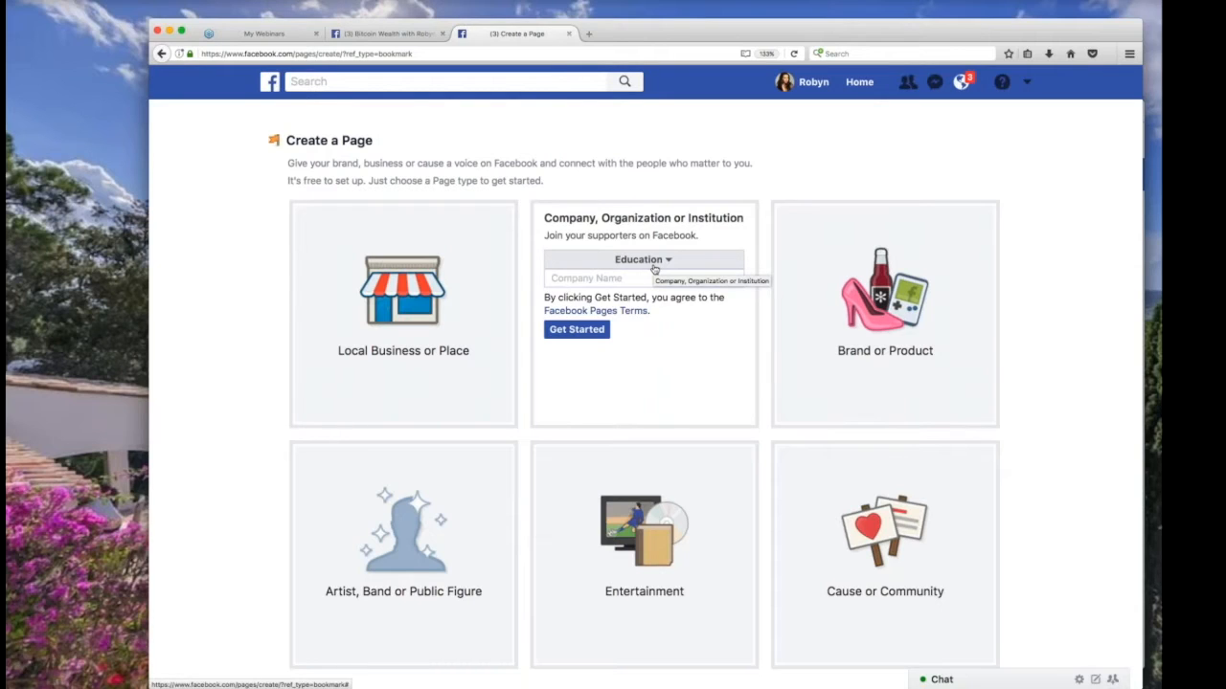
# Enter 'Freedom with Bitcoin' as the page name, then pick a suggested Bitcoin Wealth name.
pyautogui.moveTo(544, 217); pyautogui.dragTo(740, 231)
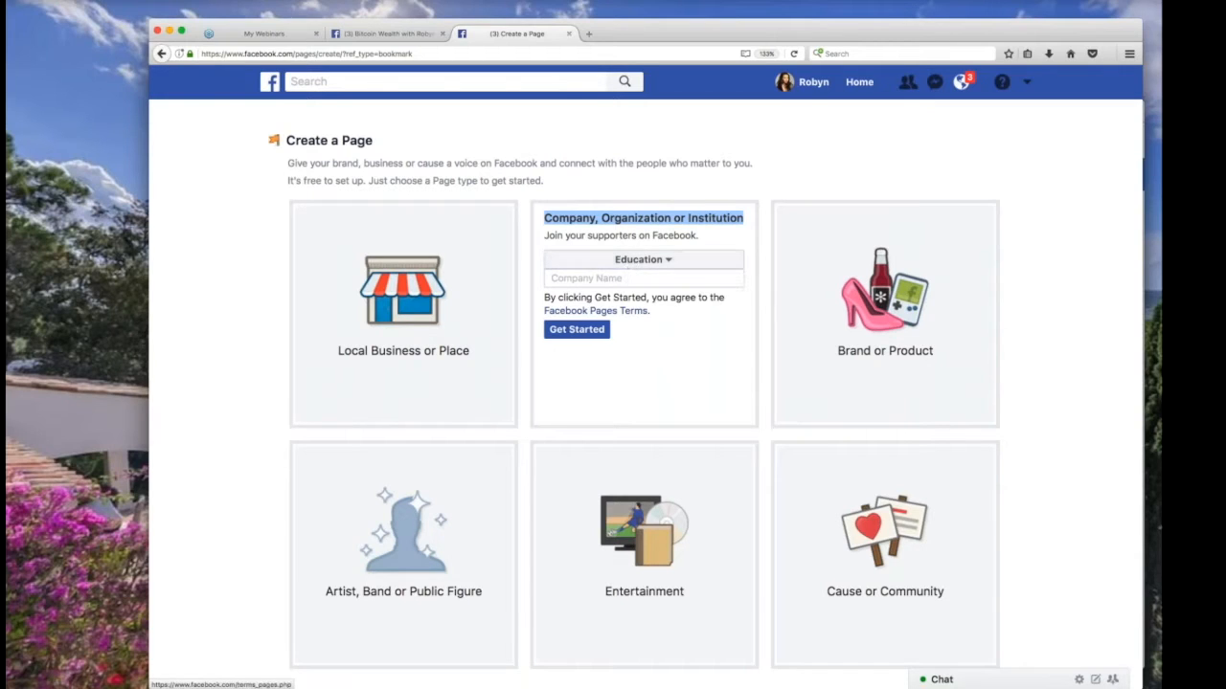
pyautogui.click(598, 277)
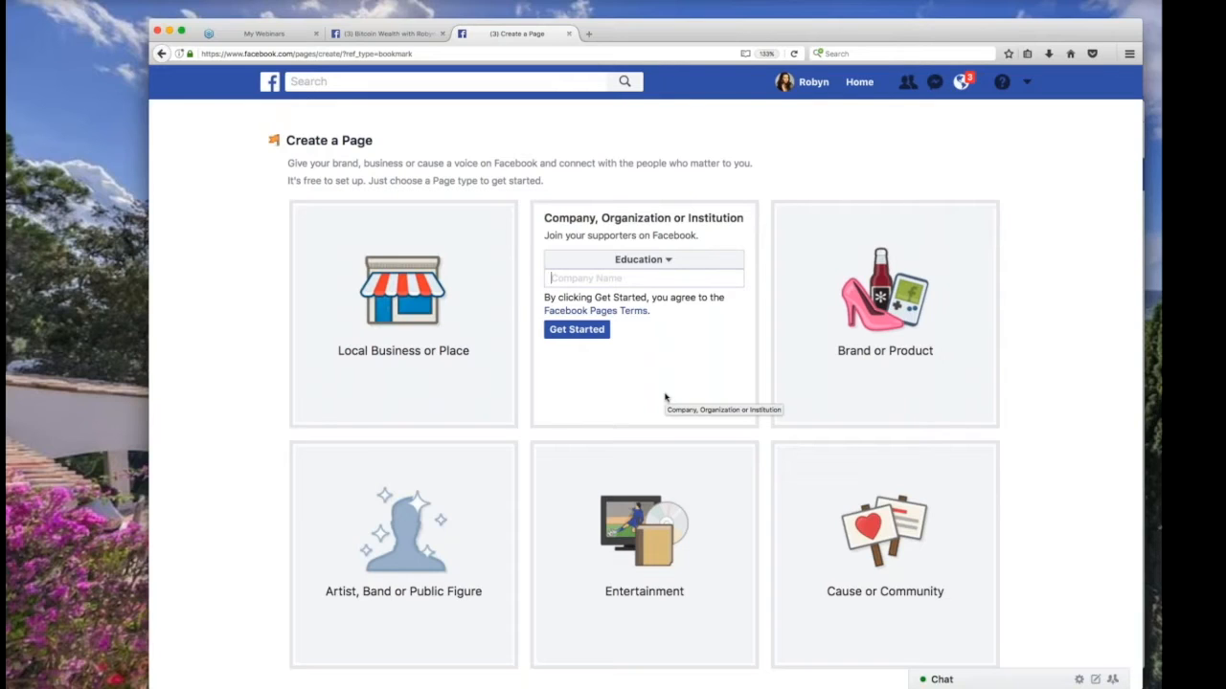
pyautogui.write('Freedom')
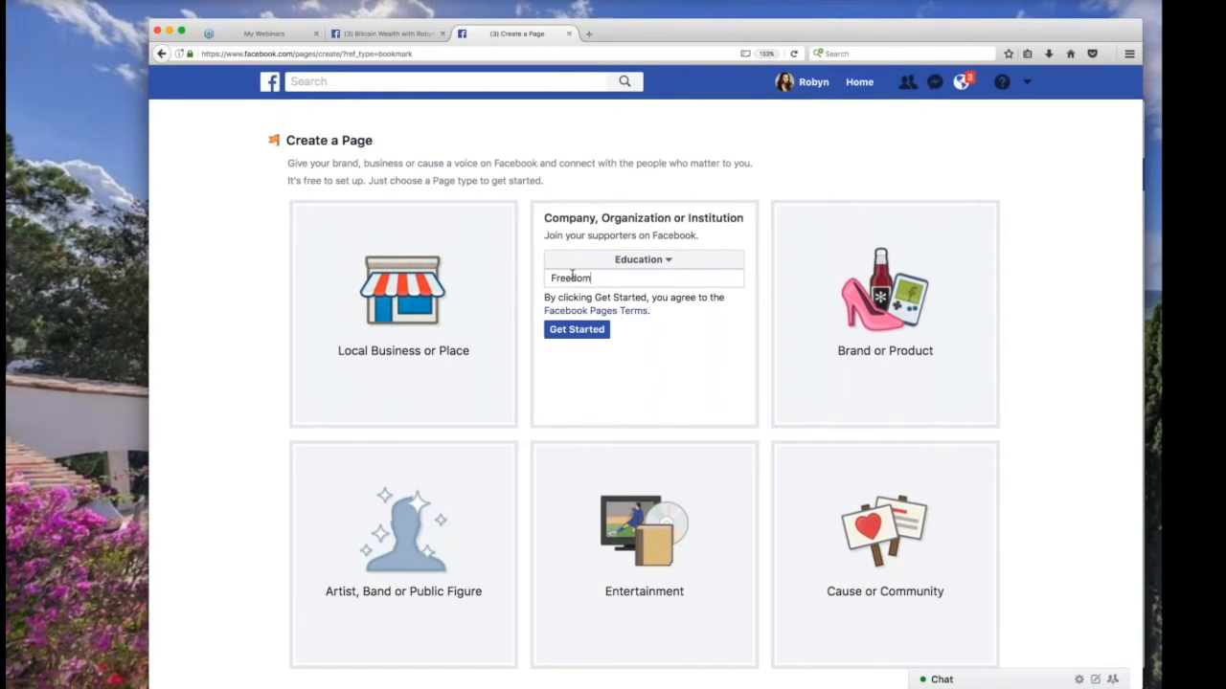
pyautogui.write(' with Bitcoin')
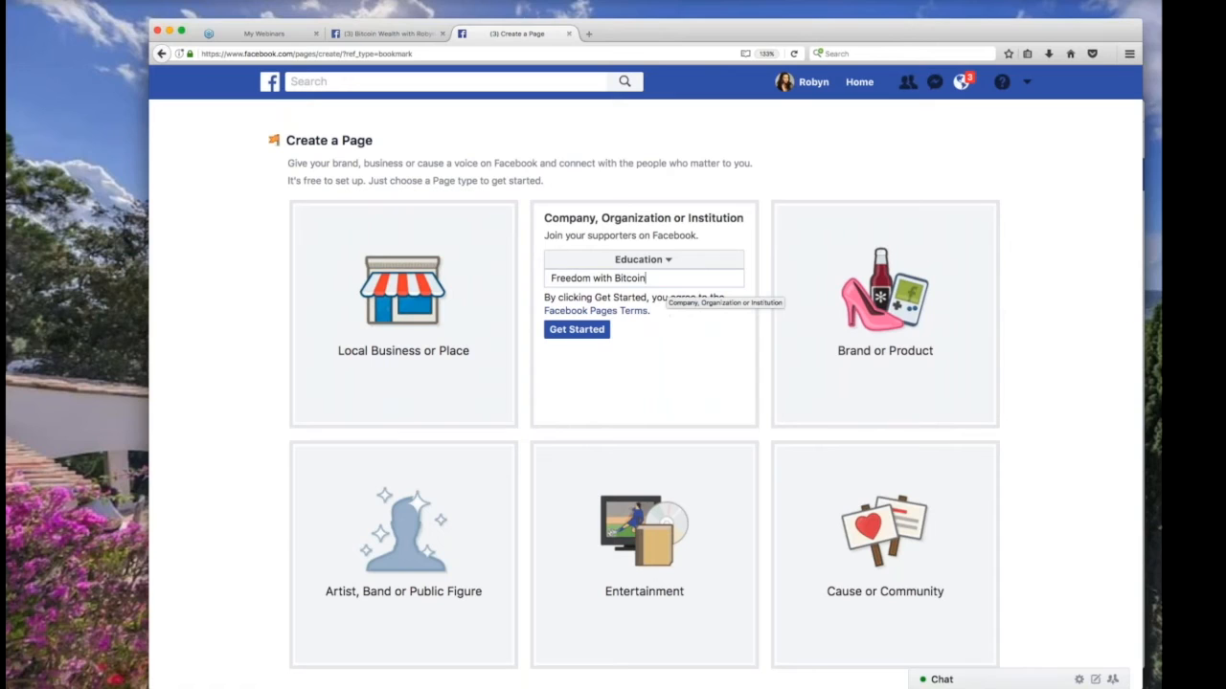
pyautogui.press('super+a')
pyautogui.write('Bit')
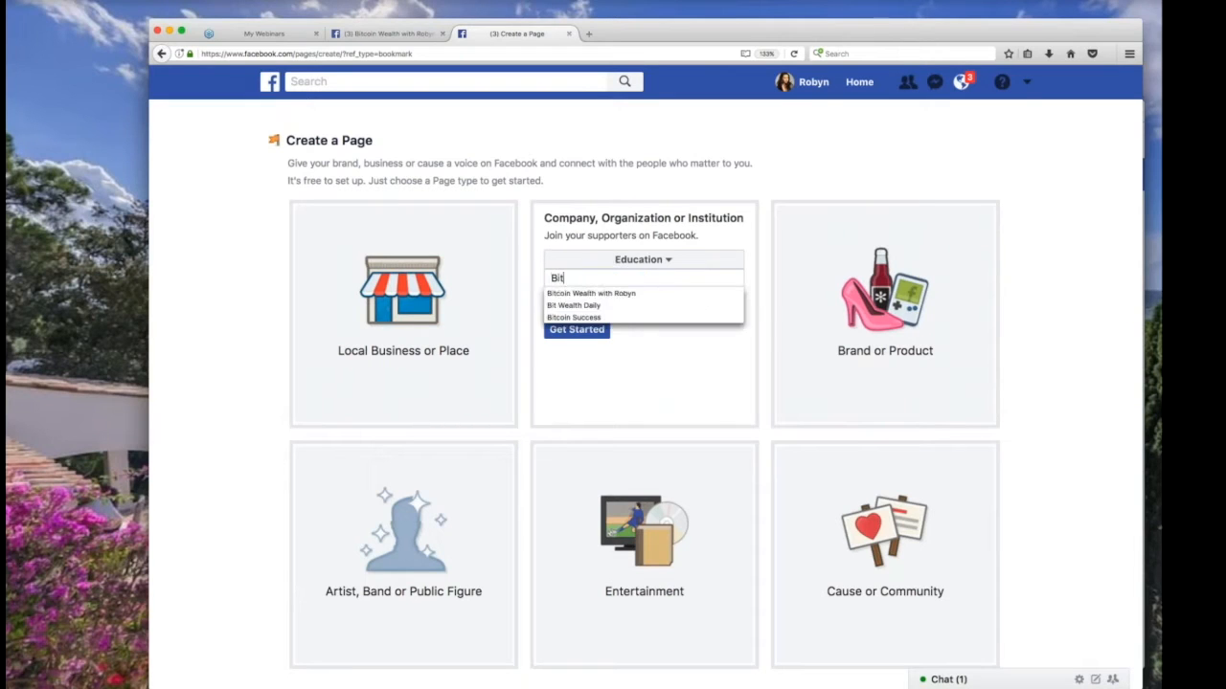
pyautogui.click(622, 294)
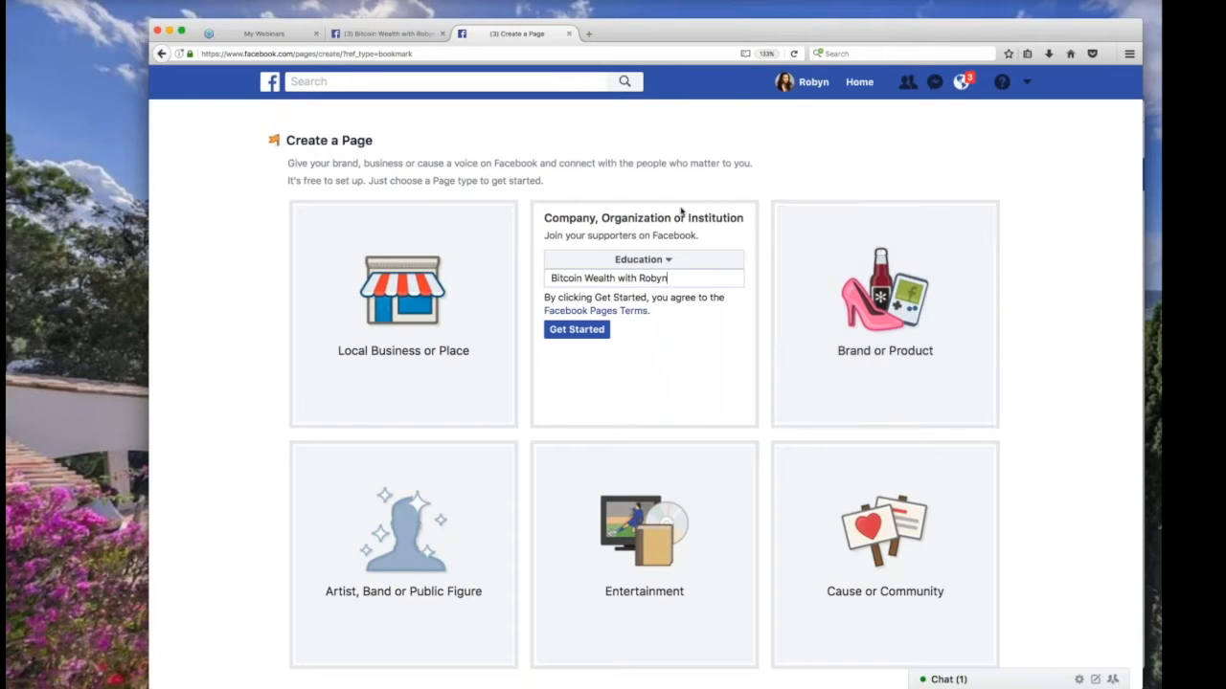
pyautogui.click(551, 278)
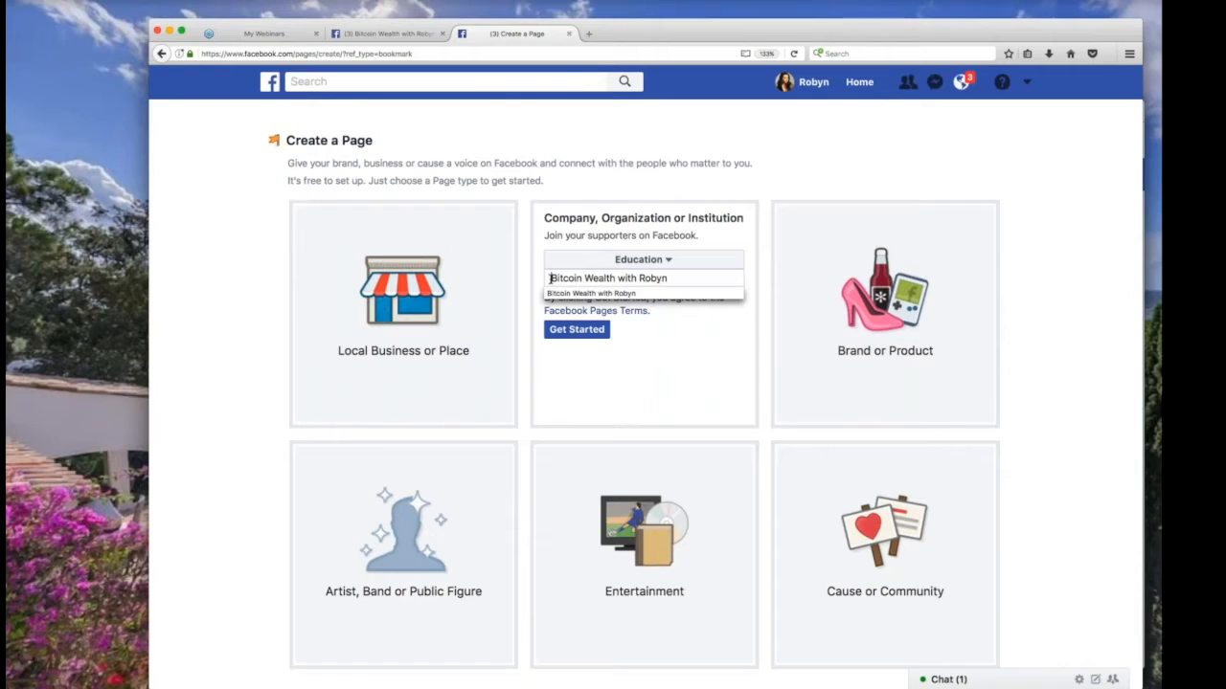
pyautogui.press('Escape')
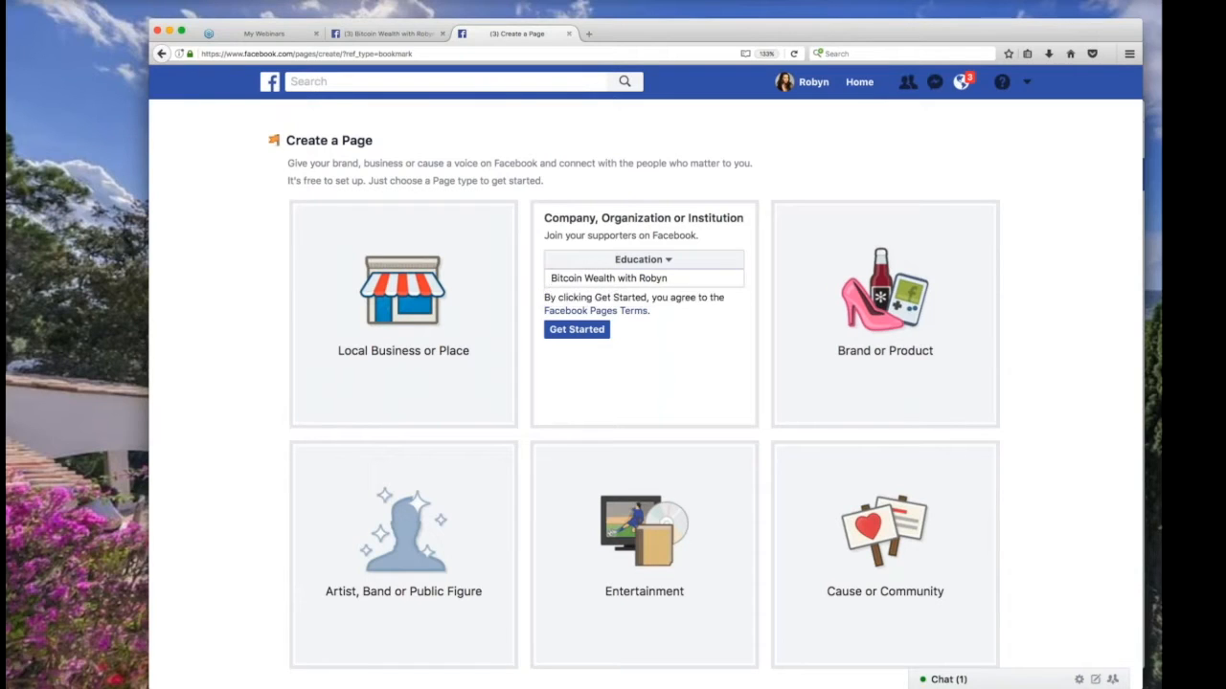
# Replace the name with 'bitcoinwithrobyn', then with 'Bitcoin Wealth with Robyn'.
pyautogui.moveTo(676, 278); pyautogui.dragTo(542, 276)
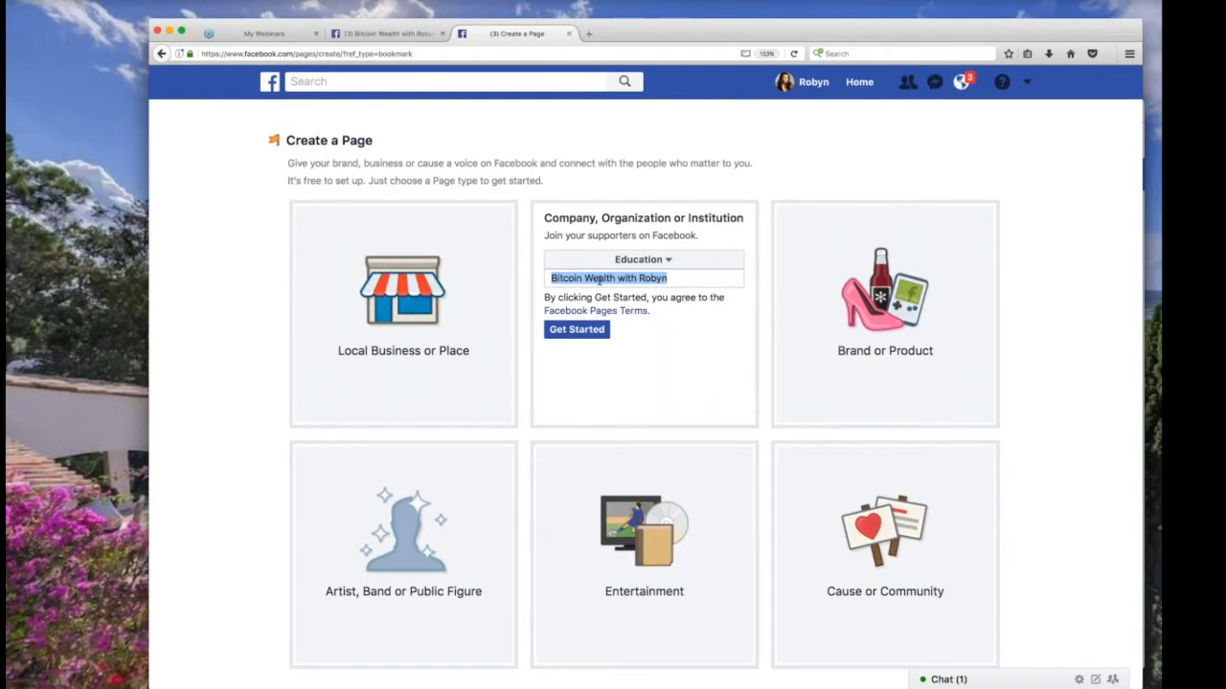
pyautogui.click(553, 279)
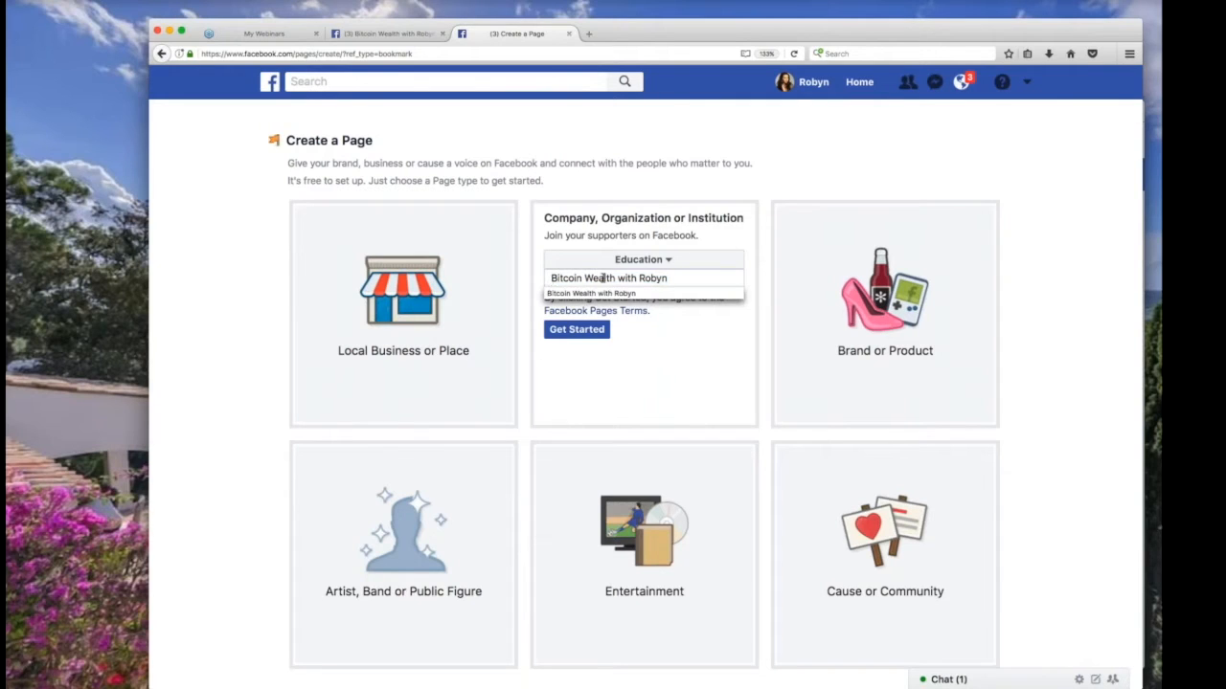
pyautogui.click(666, 278)
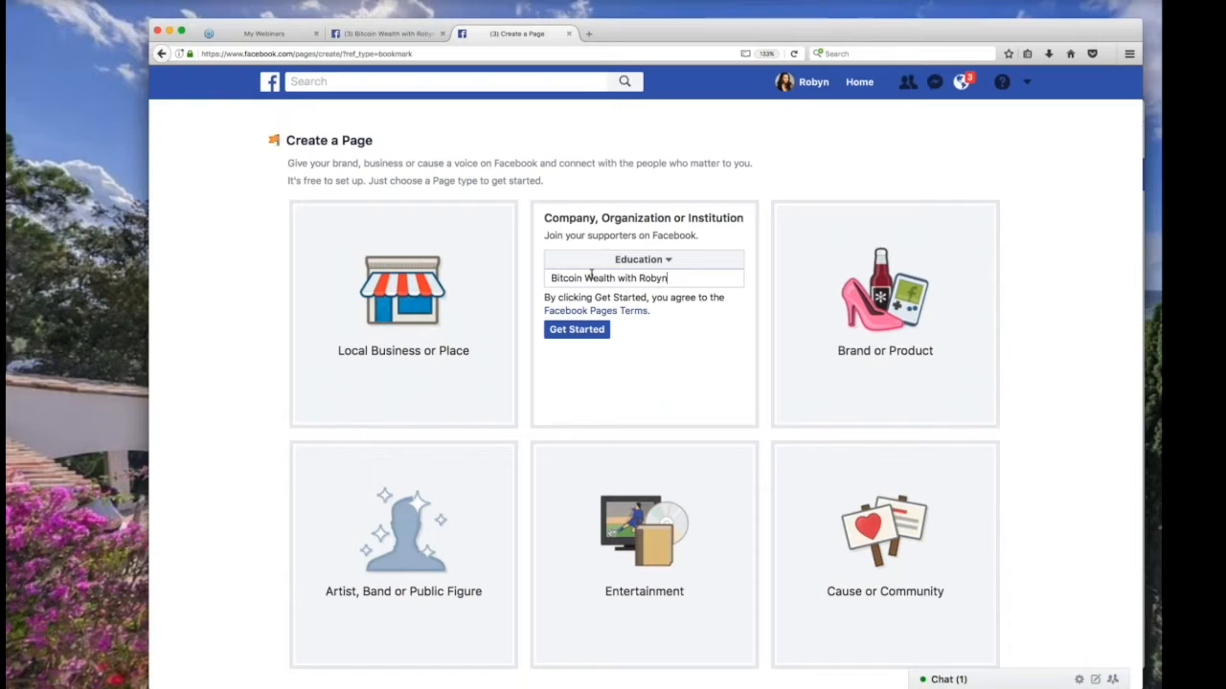
pyautogui.moveTo(552, 278); pyautogui.dragTo(675, 277)
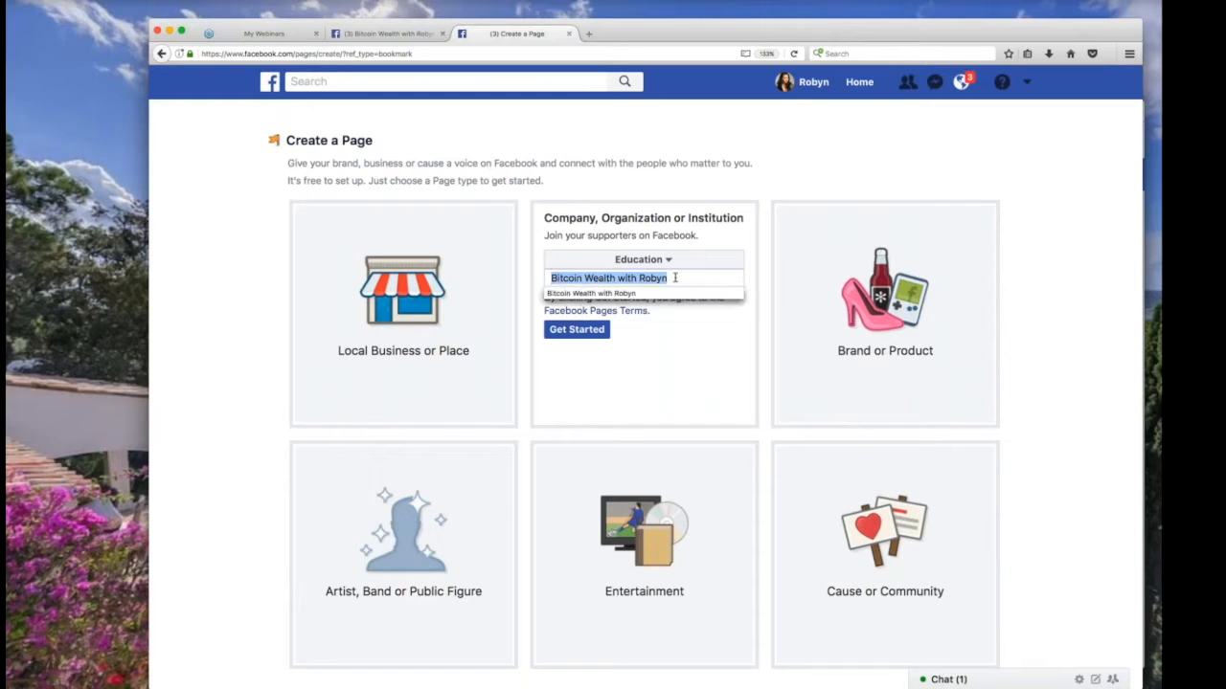
pyautogui.write('bu')
pyautogui.press('BackSpace')
pyautogui.write('itcoin')
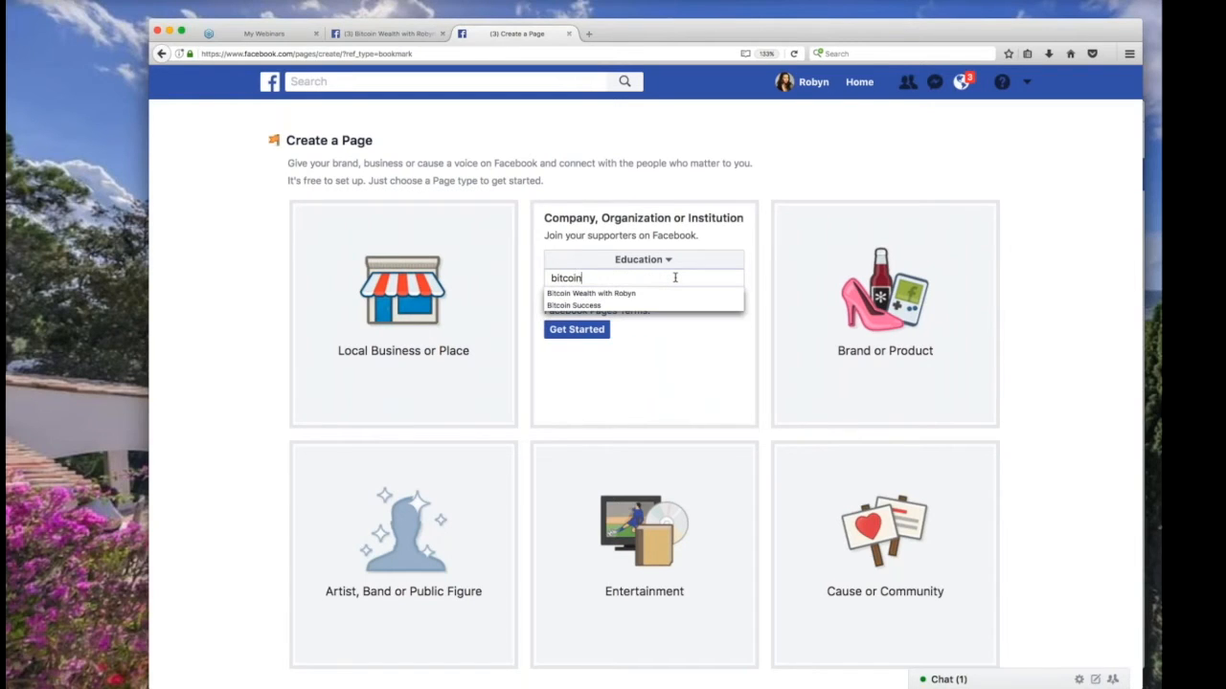
pyautogui.write('withrobyn')
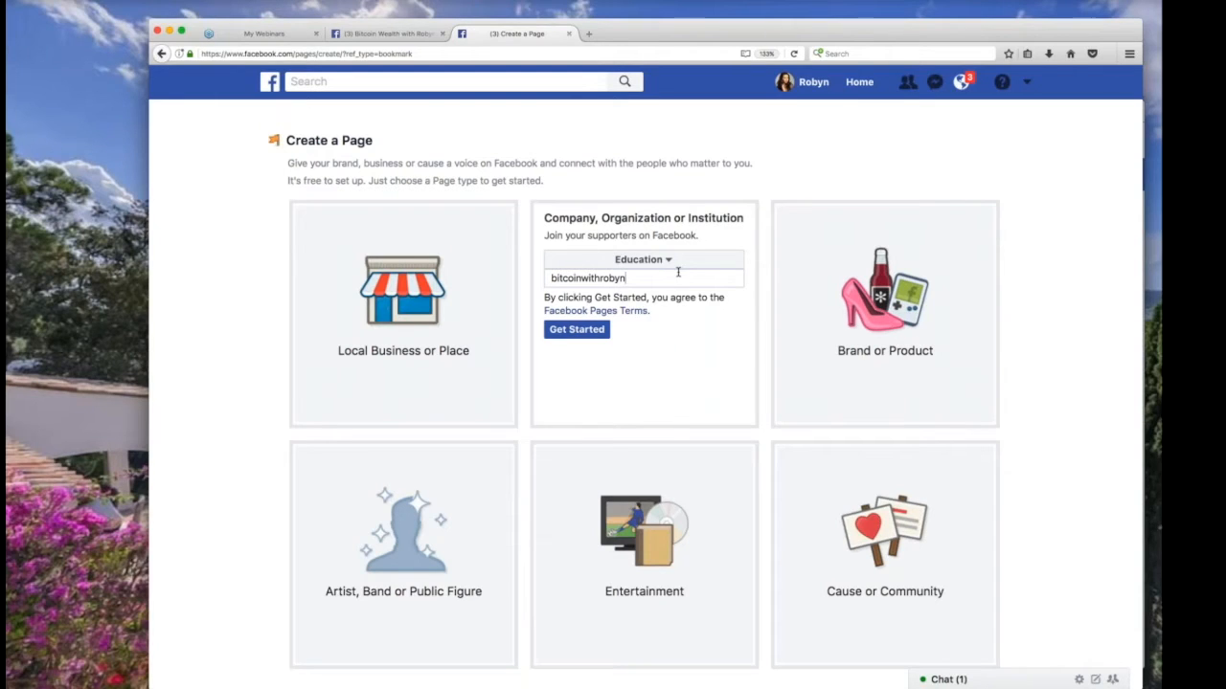
pyautogui.moveTo(675, 278); pyautogui.dragTo(512, 273)
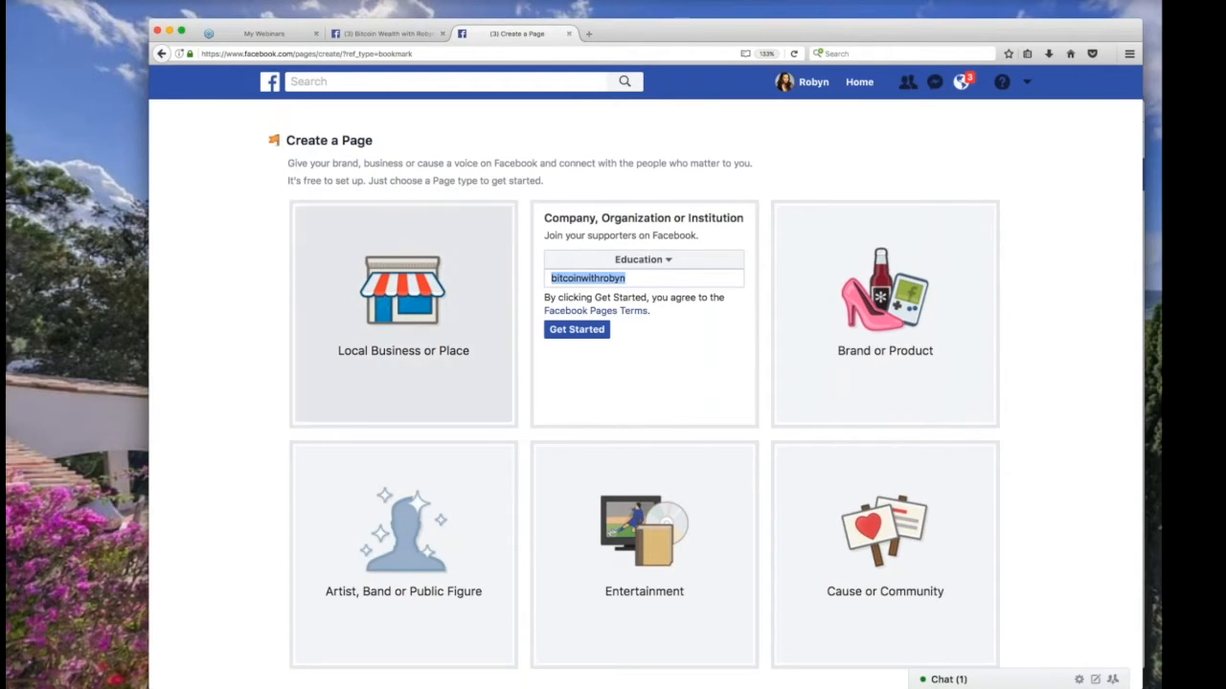
pyautogui.press('BackSpace')
pyautogui.write('Bi')
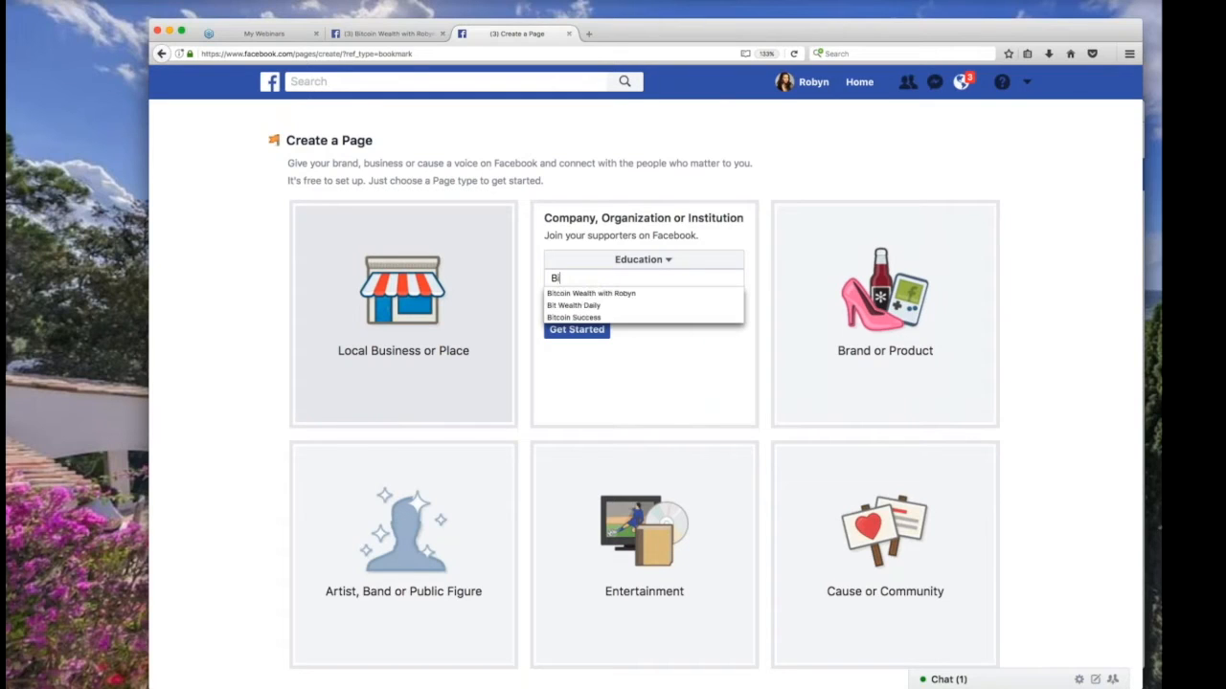
pyautogui.write('tcoin Weal')
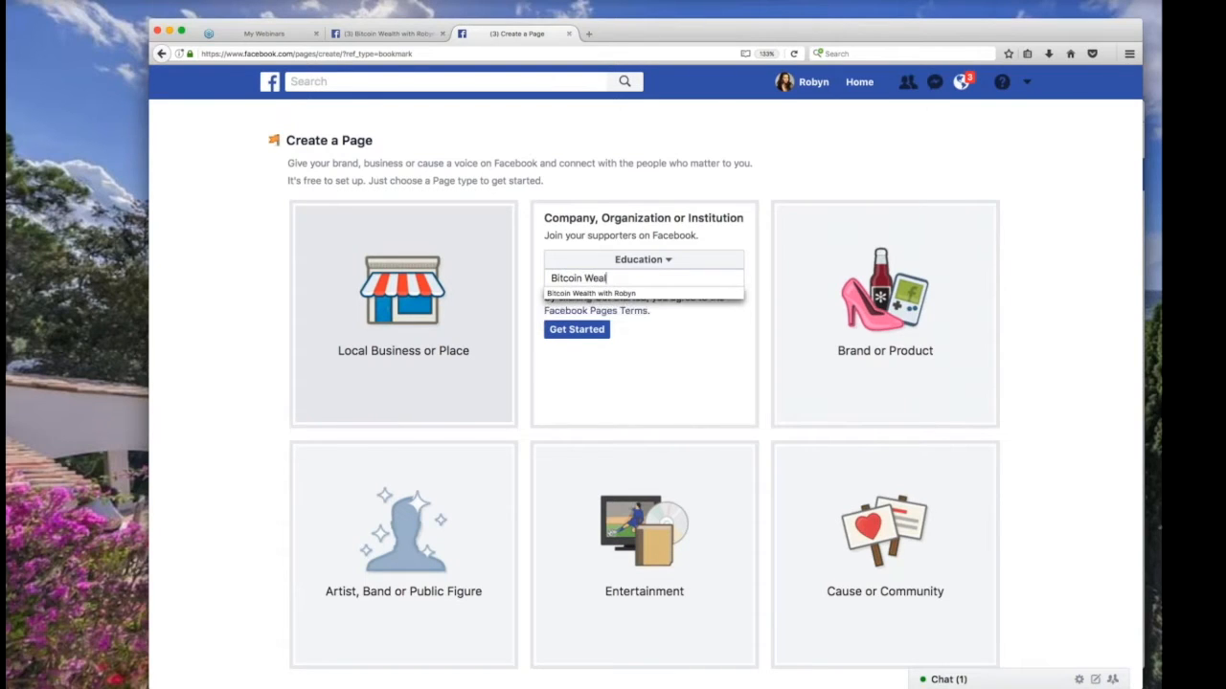
pyautogui.write('th with Robyn')
pyautogui.moveTo(551, 277); pyautogui.dragTo(681, 278)
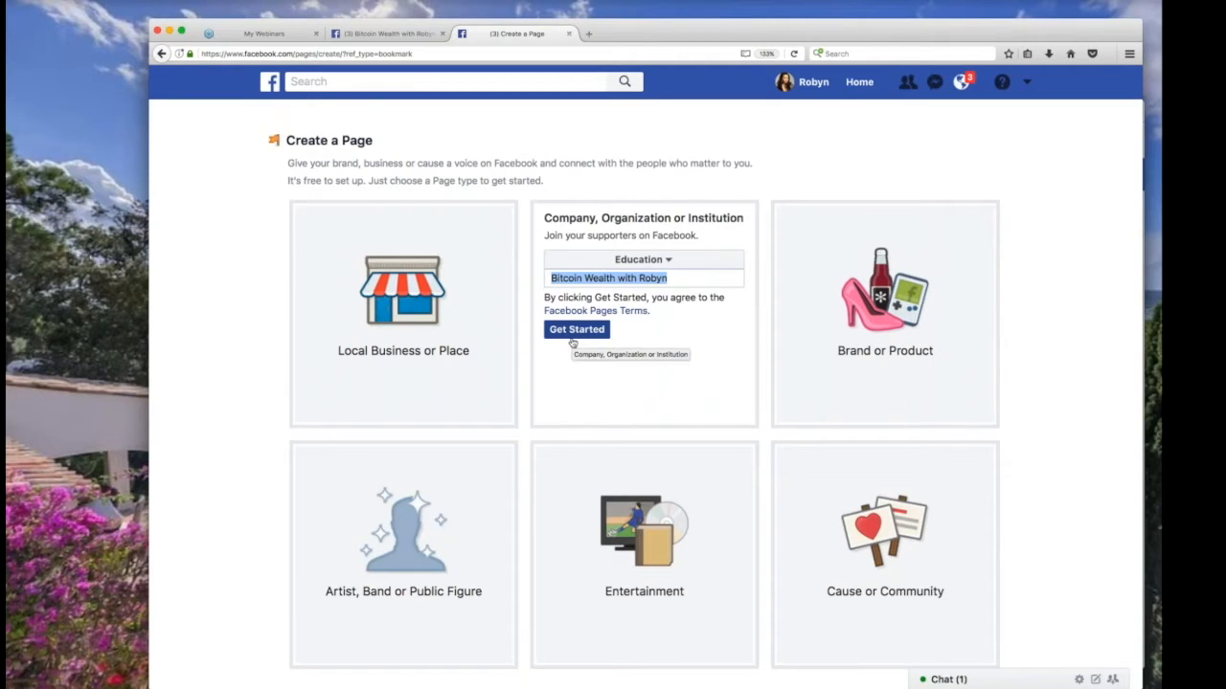
# After checking the Bitcoin Wealth with Robyn tab, open Facebook's Pages in a new tab.
pyautogui.click(362, 33)
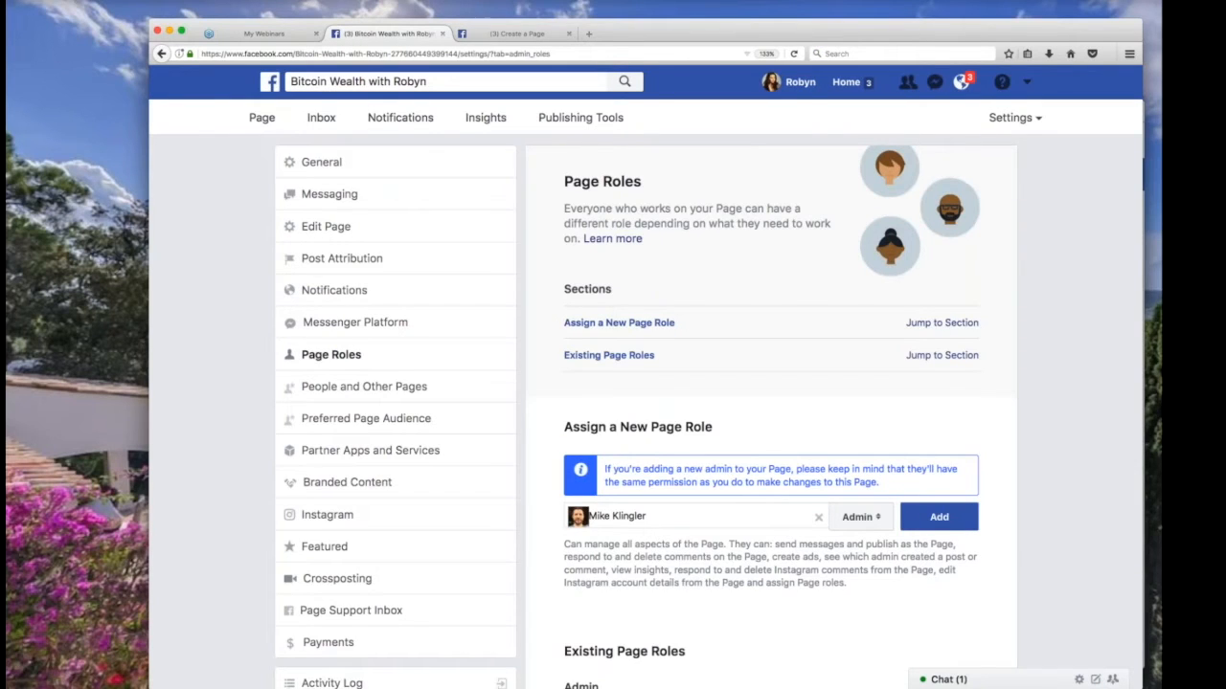
pyautogui.click(589, 33)
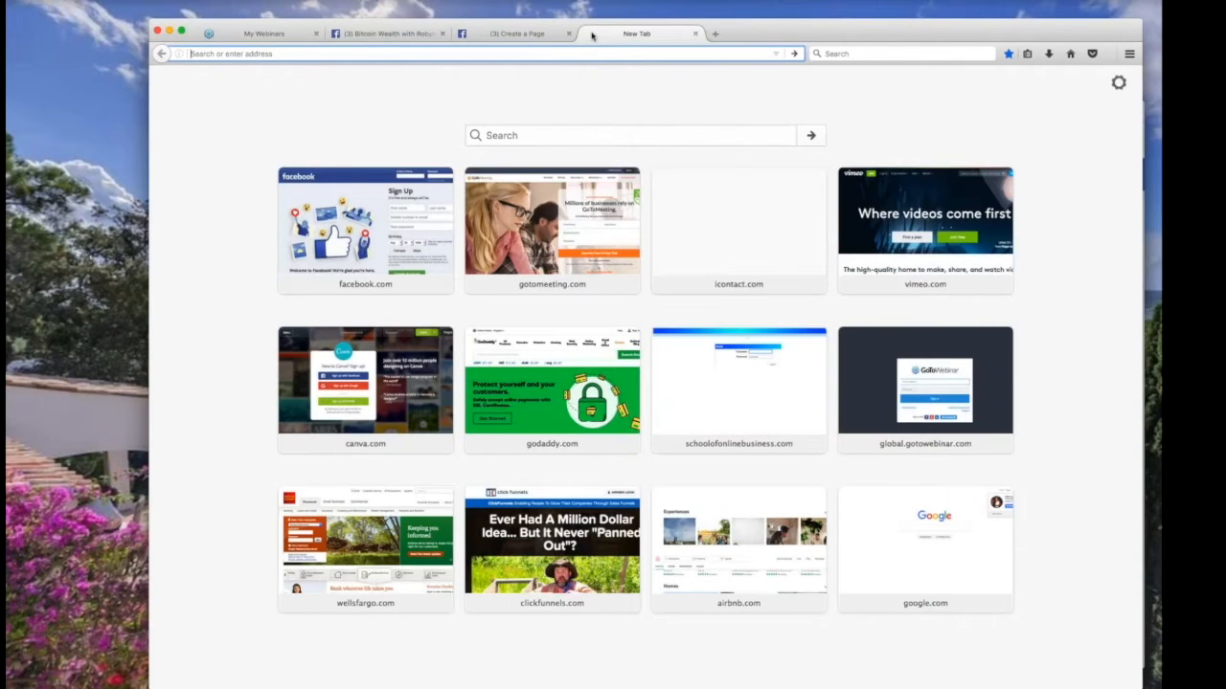
pyautogui.write('facebook.com/')
pyautogui.press('Return')
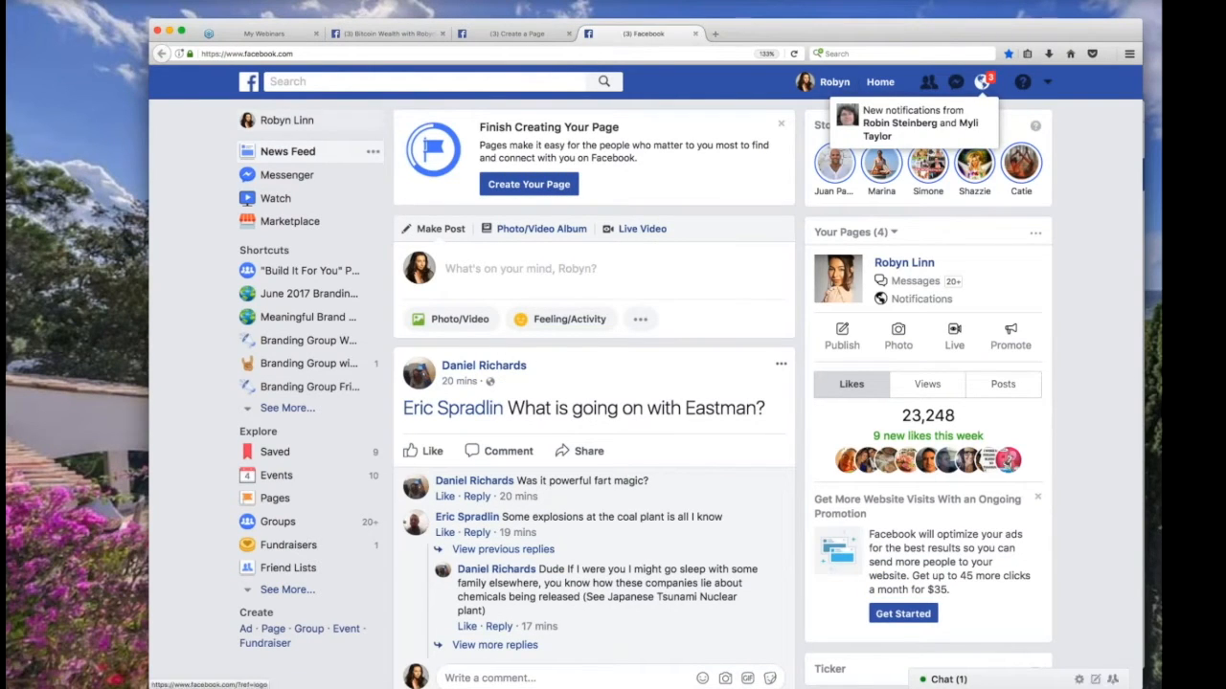
pyautogui.click(255, 83)
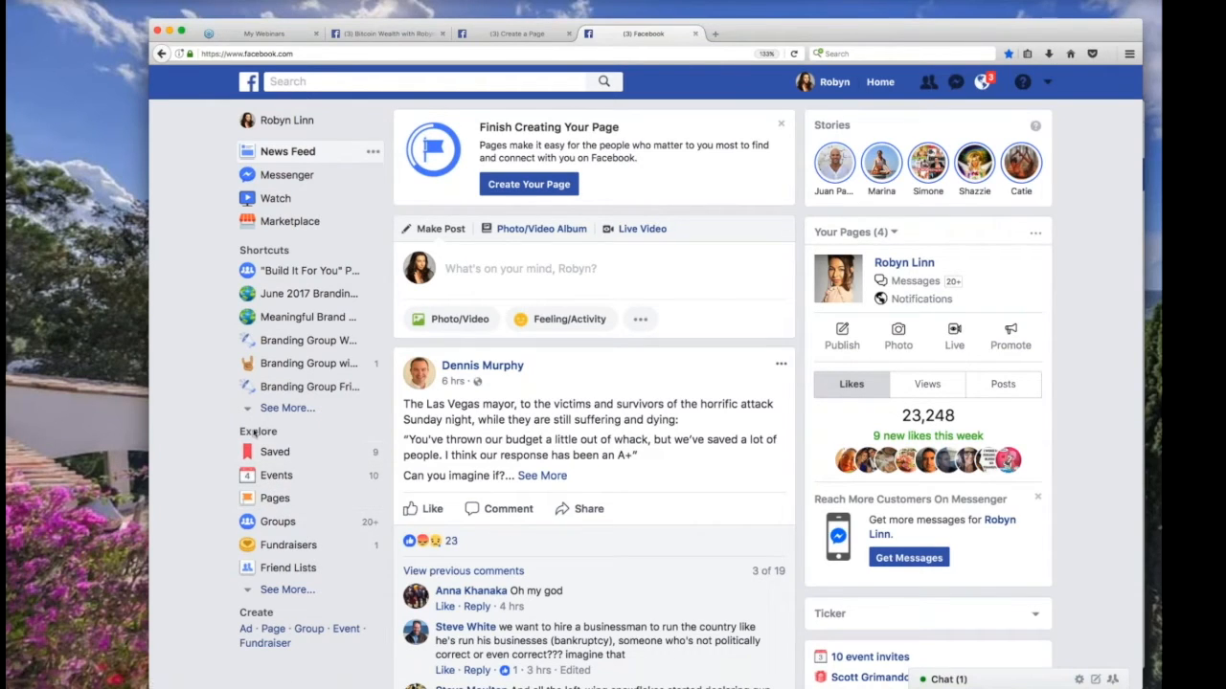
pyautogui.click(275, 500)
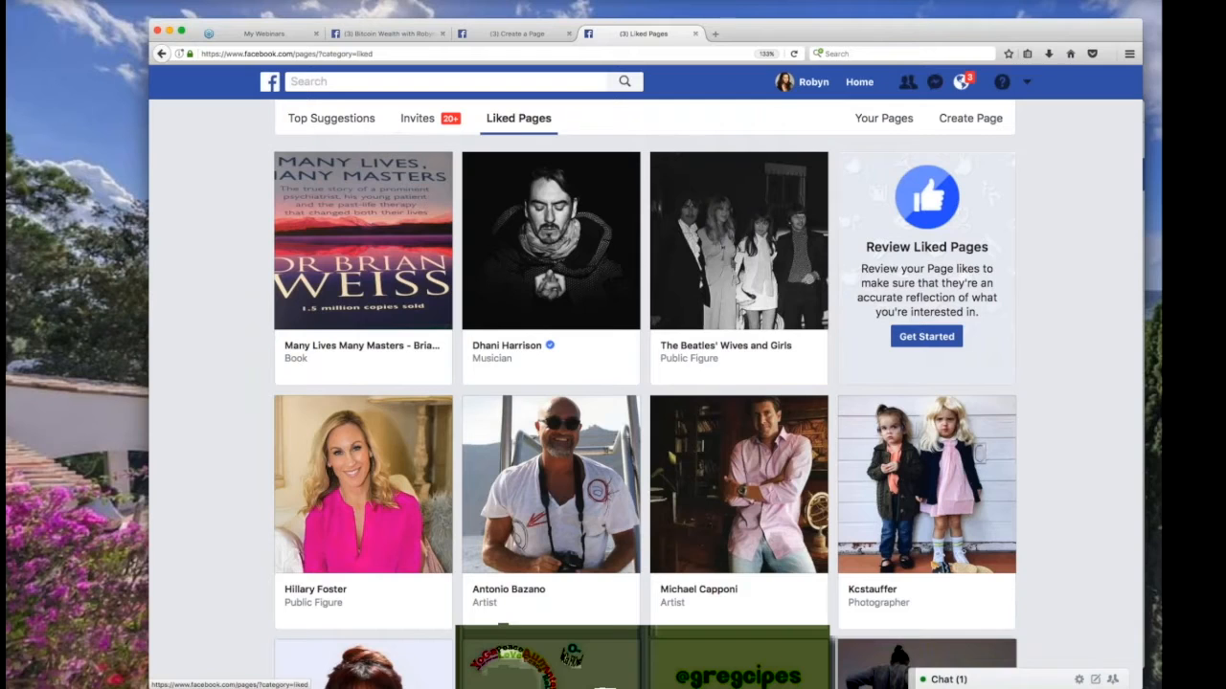
# Show Your Pages, listing Bitcoin Wealth with Robyn and Bit Wealth Daily.
pyautogui.click(873, 126)
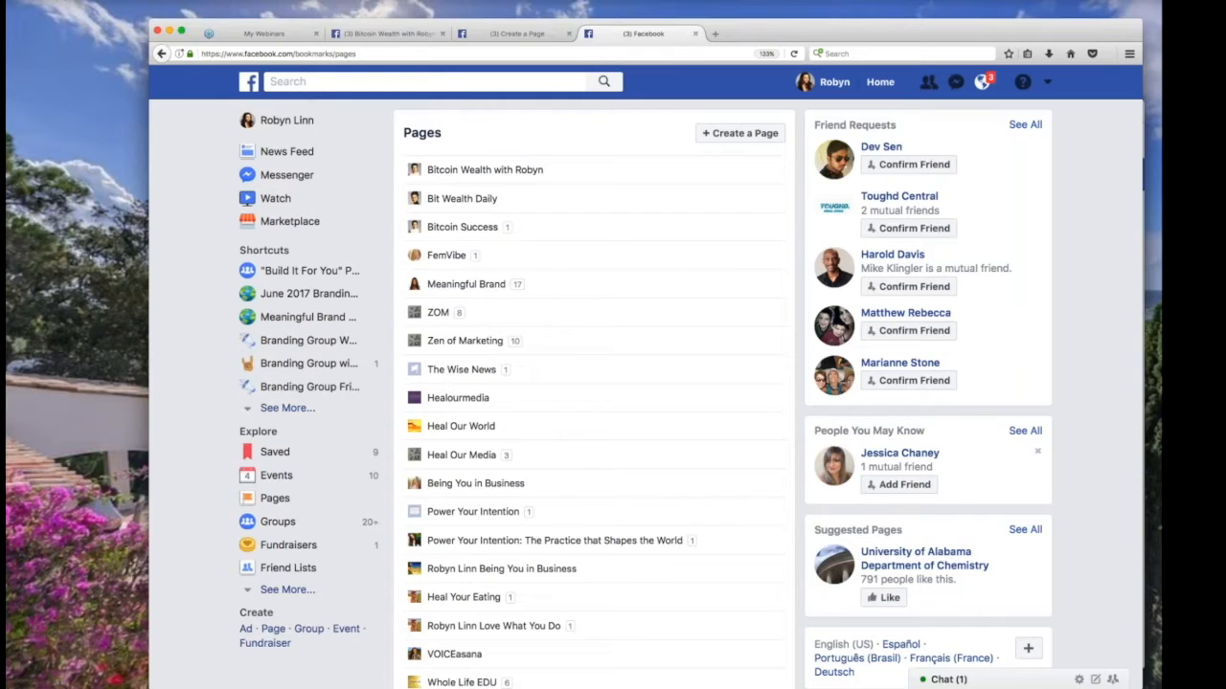
pyautogui.scroll(-5, 556, 447)
pyautogui.scroll(3, 555, 448)
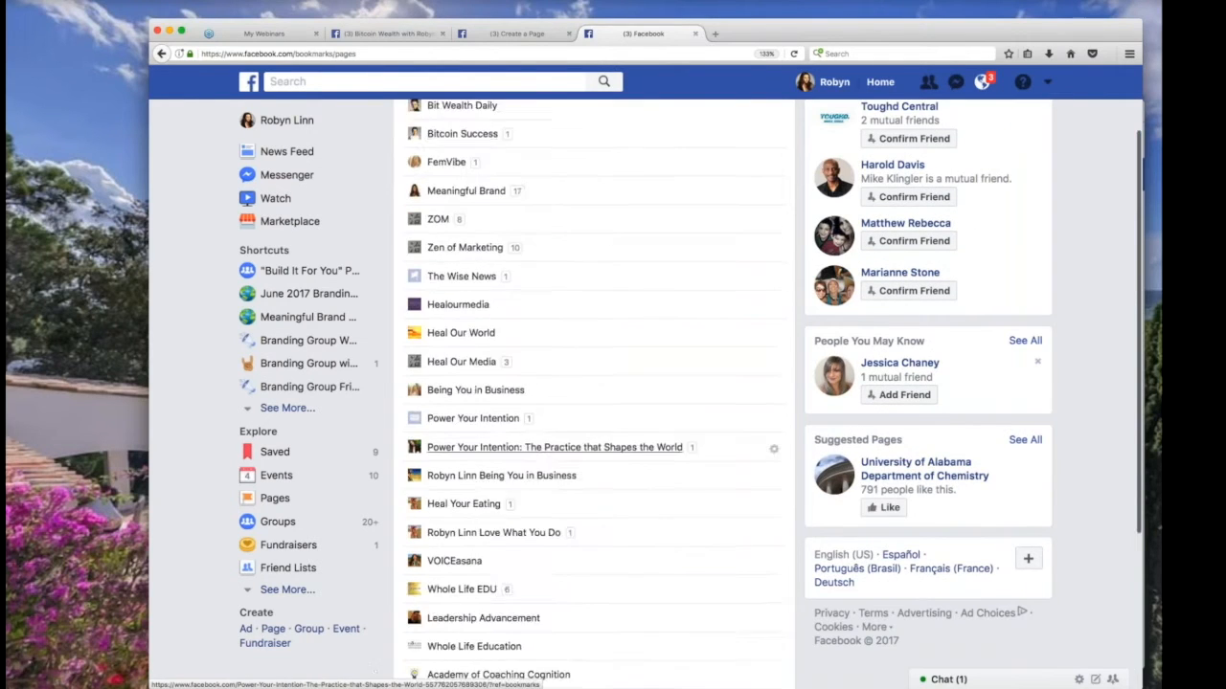
pyautogui.scroll(2, 460, 227)
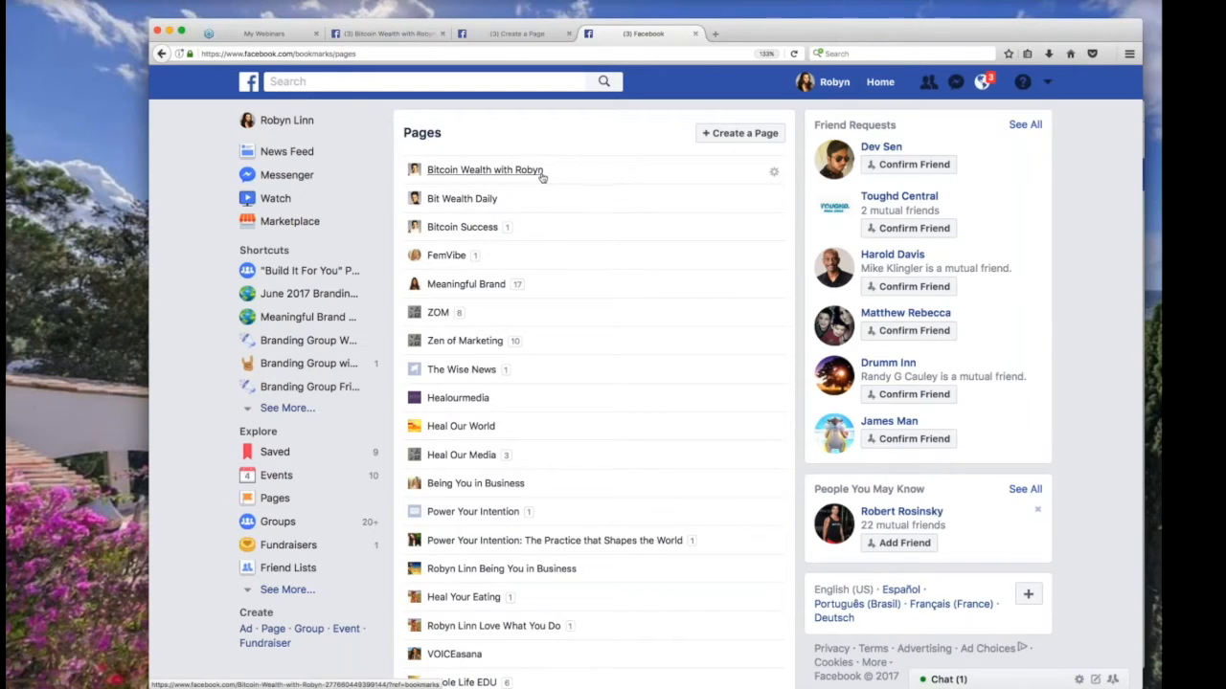
# Open the Bit Wealth Daily page and expand its sidebar with See more.
pyautogui.click(468, 199)
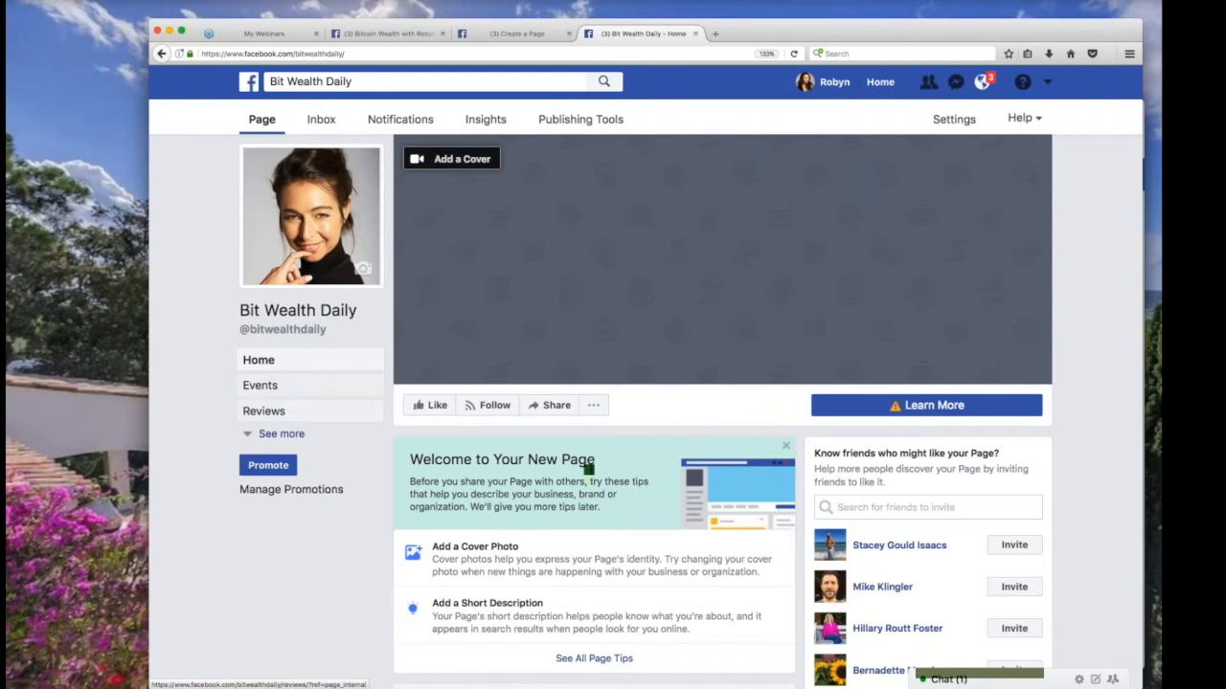
pyautogui.click(277, 434)
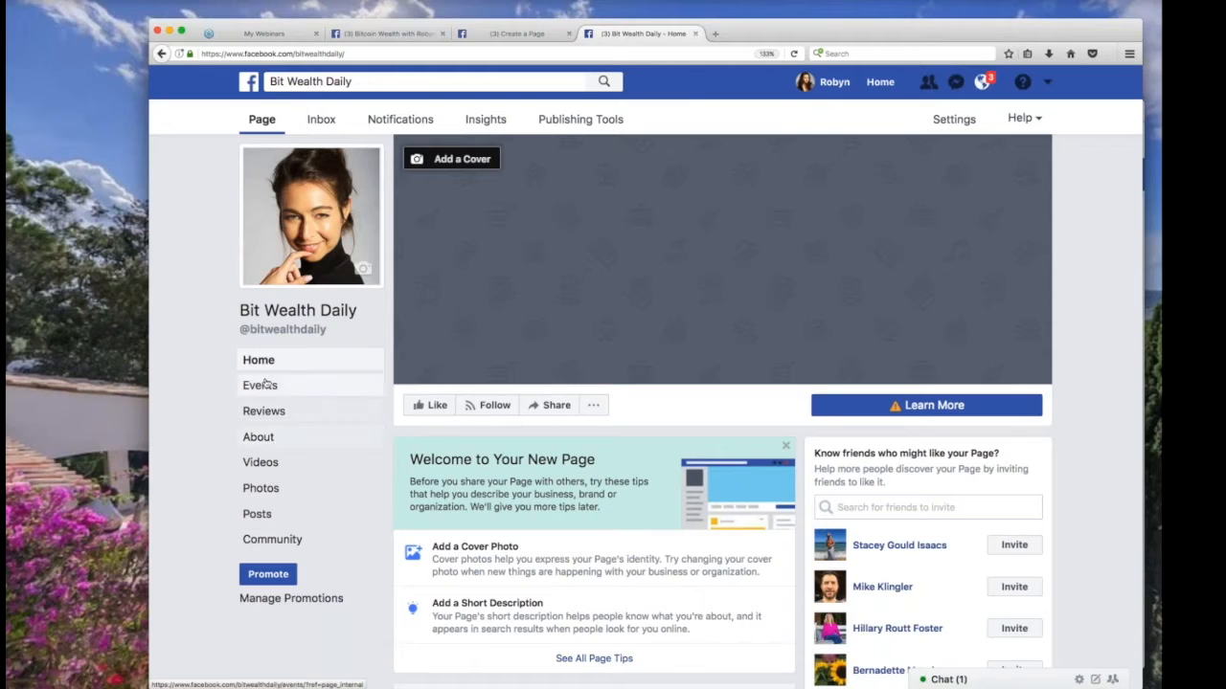
pyautogui.click(260, 437)
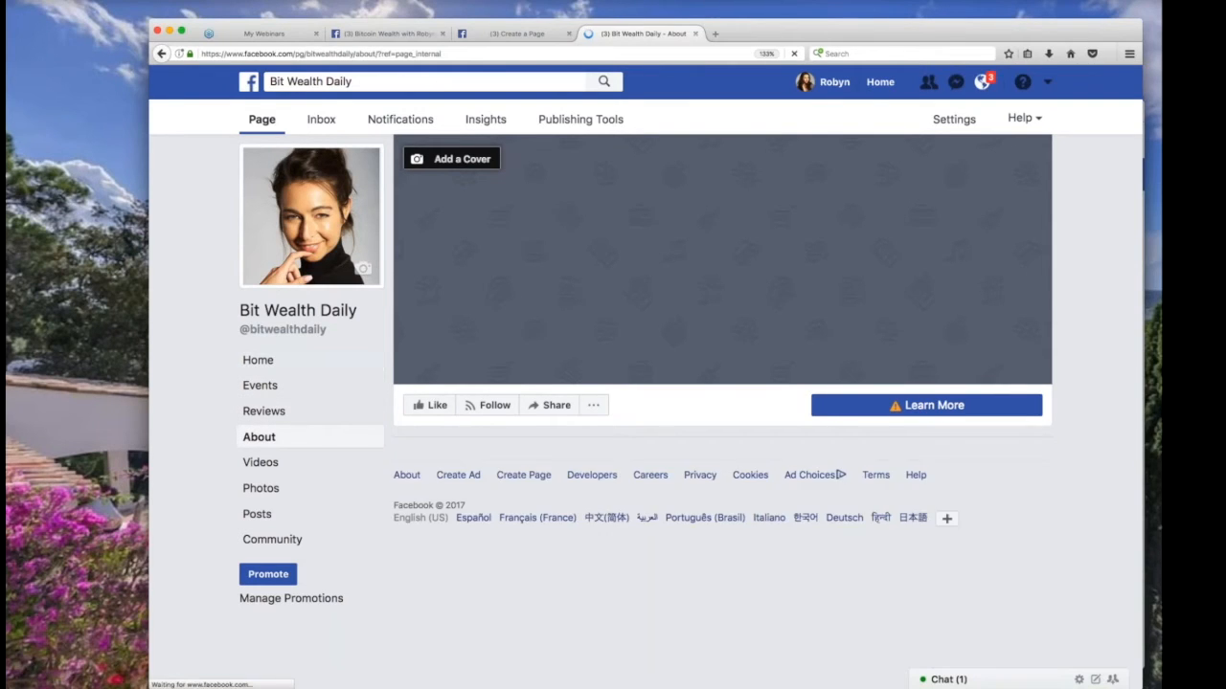
pyautogui.scroll(-3, 719, 431)
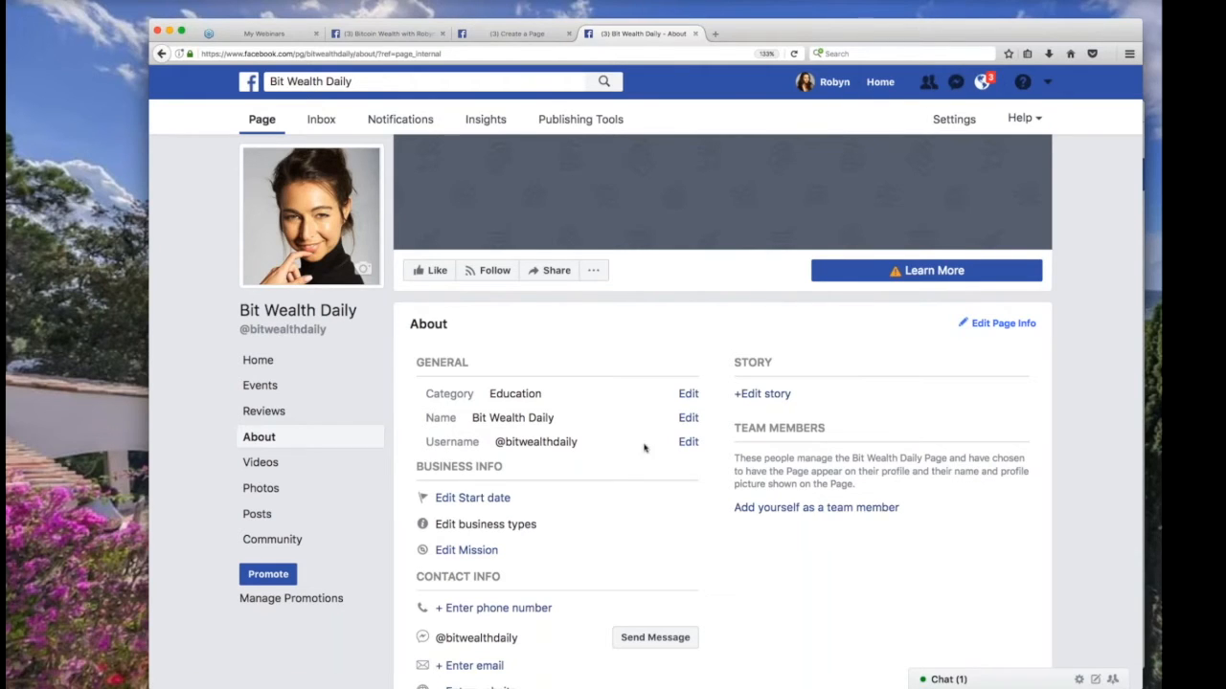
pyautogui.click(689, 441)
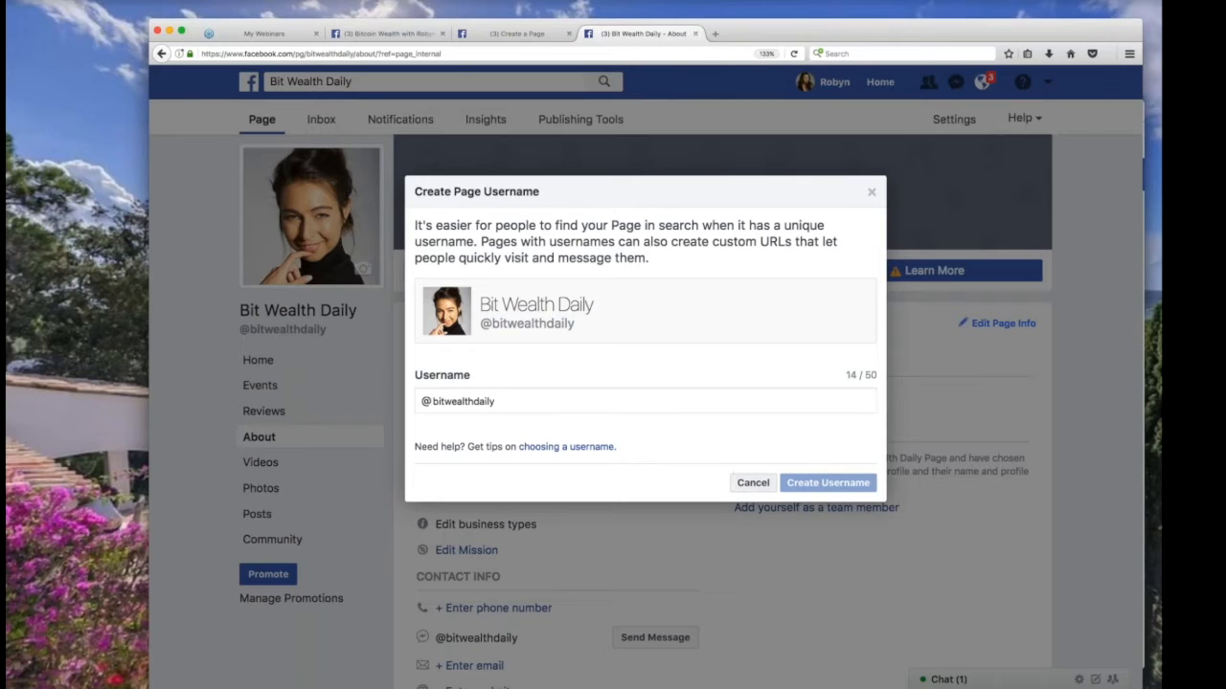
pyautogui.click(752, 483)
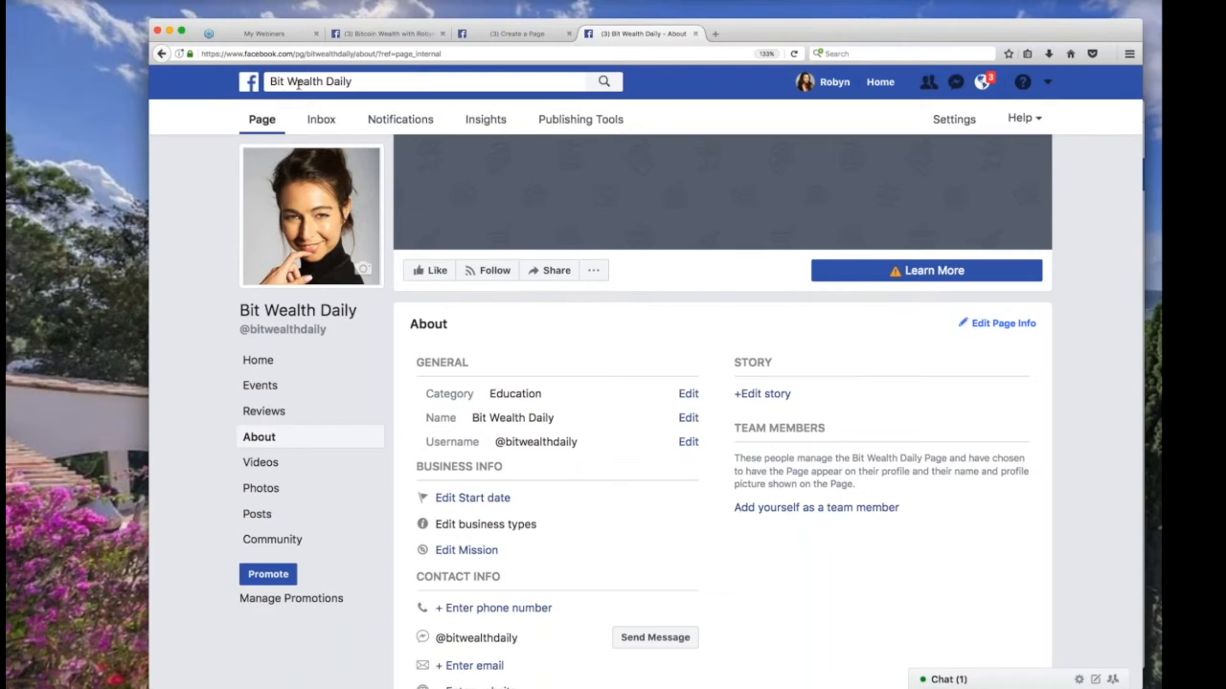
# Load facebook.com/bitwealthdaily in the address bar, then return to the news feed.
pyautogui.click(300, 55)
pyautogui.moveTo(297, 54); pyautogui.dragTo(632, 53)
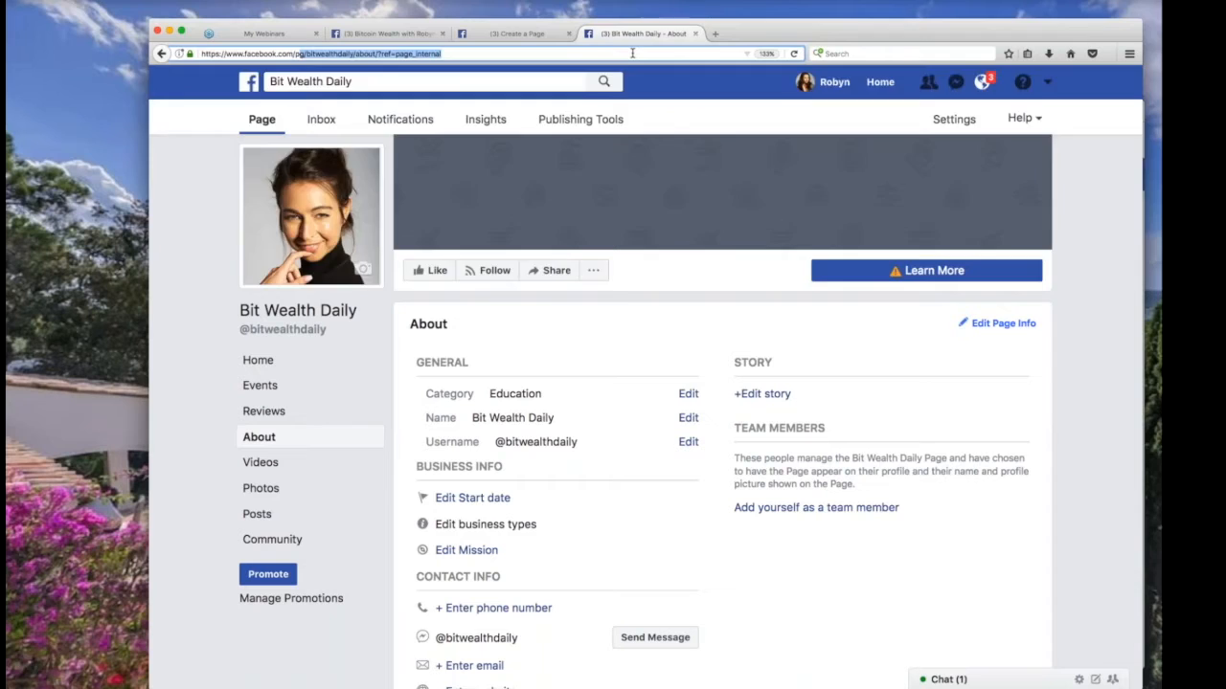
pyautogui.press('BackSpace')
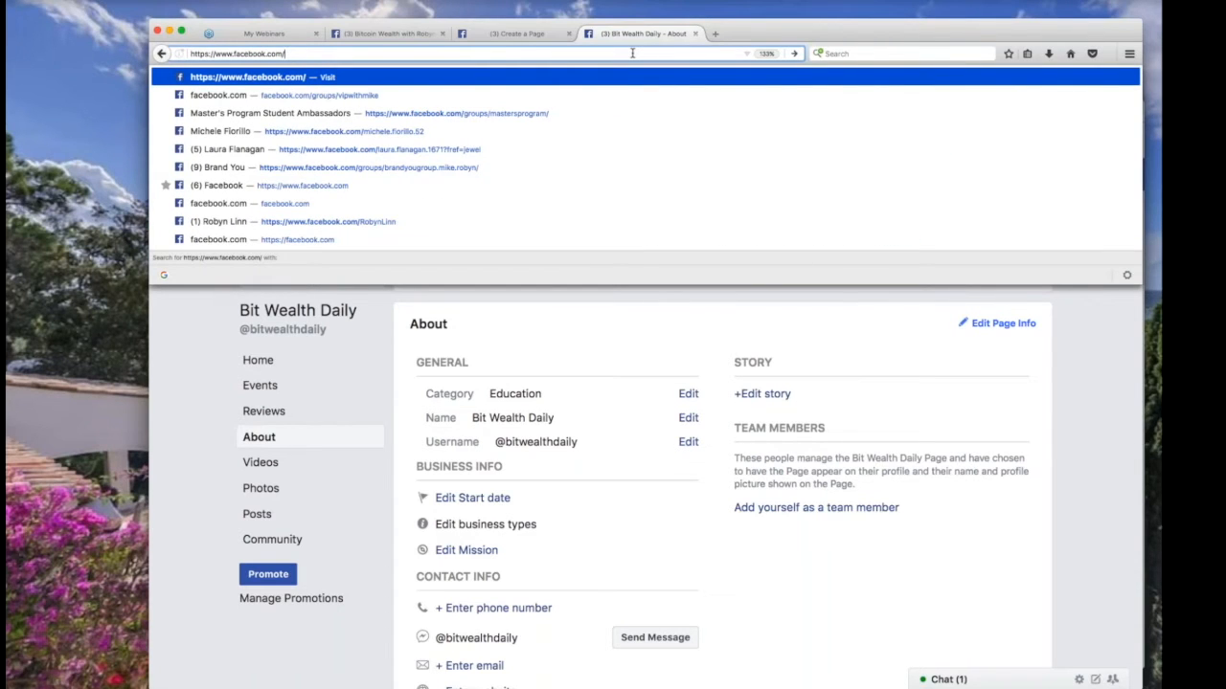
pyautogui.write('bitwealthda')
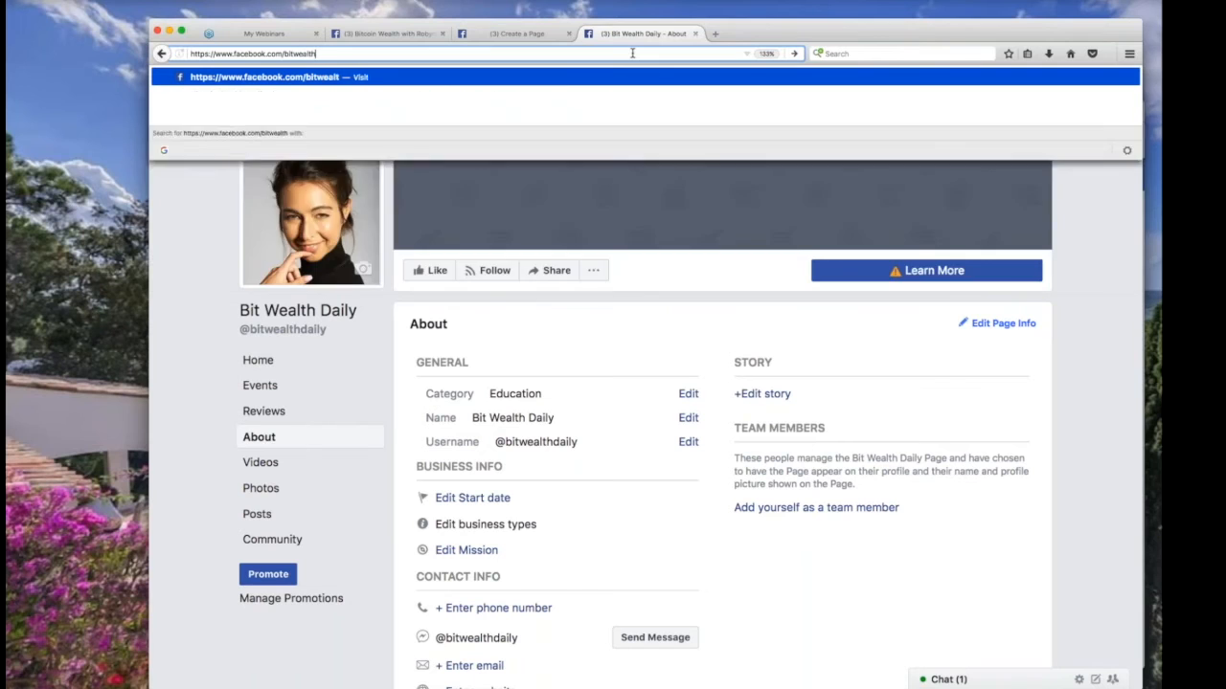
pyautogui.write('ily')
pyautogui.press('Return')
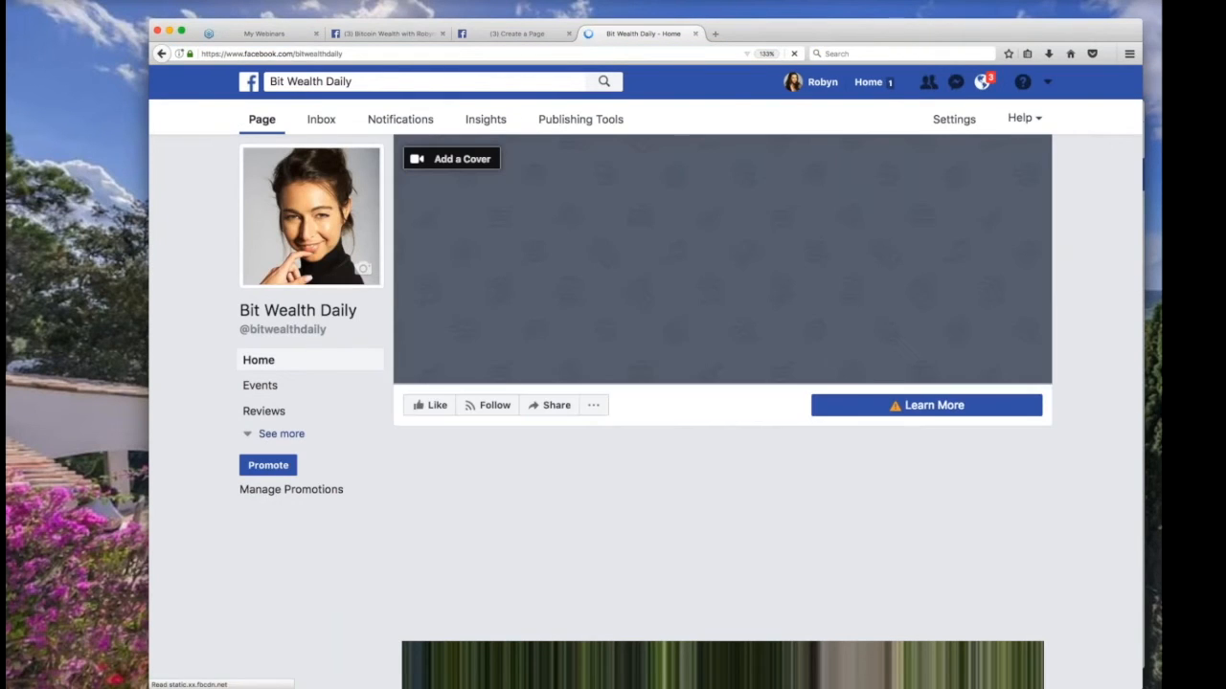
pyautogui.click(249, 83)
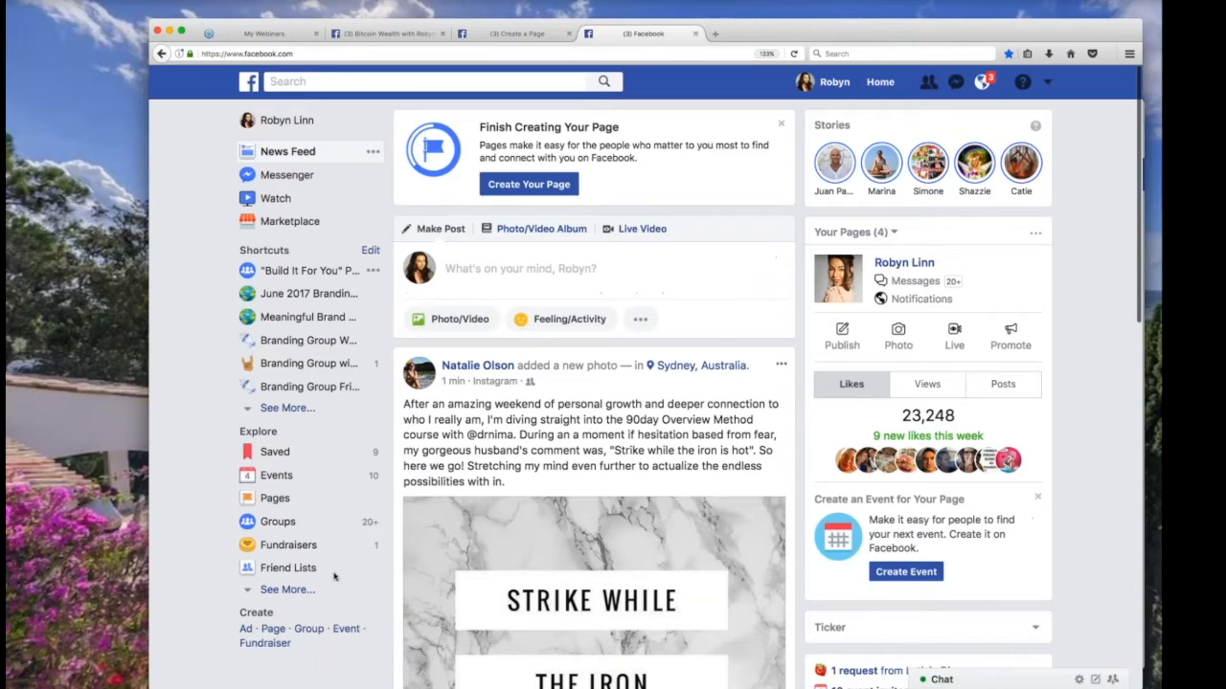
# Open Bitcoin Wealth with Robyn from Pages > Your Pages.
pyautogui.click(275, 500)
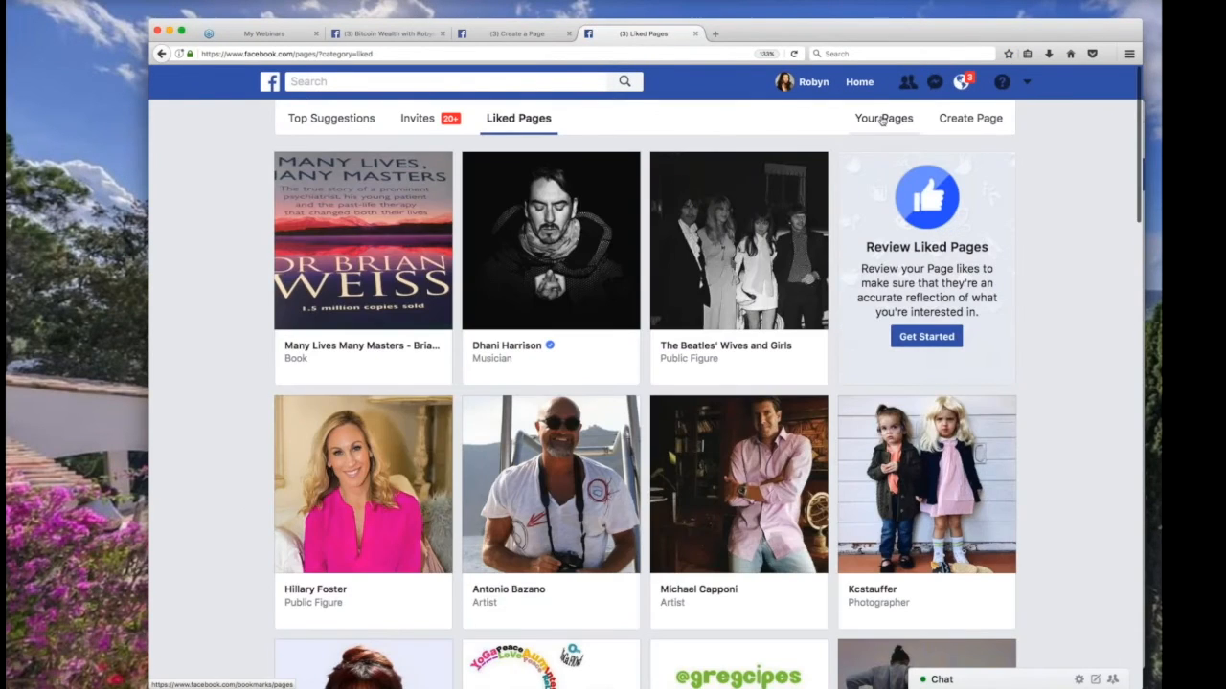
pyautogui.click(883, 119)
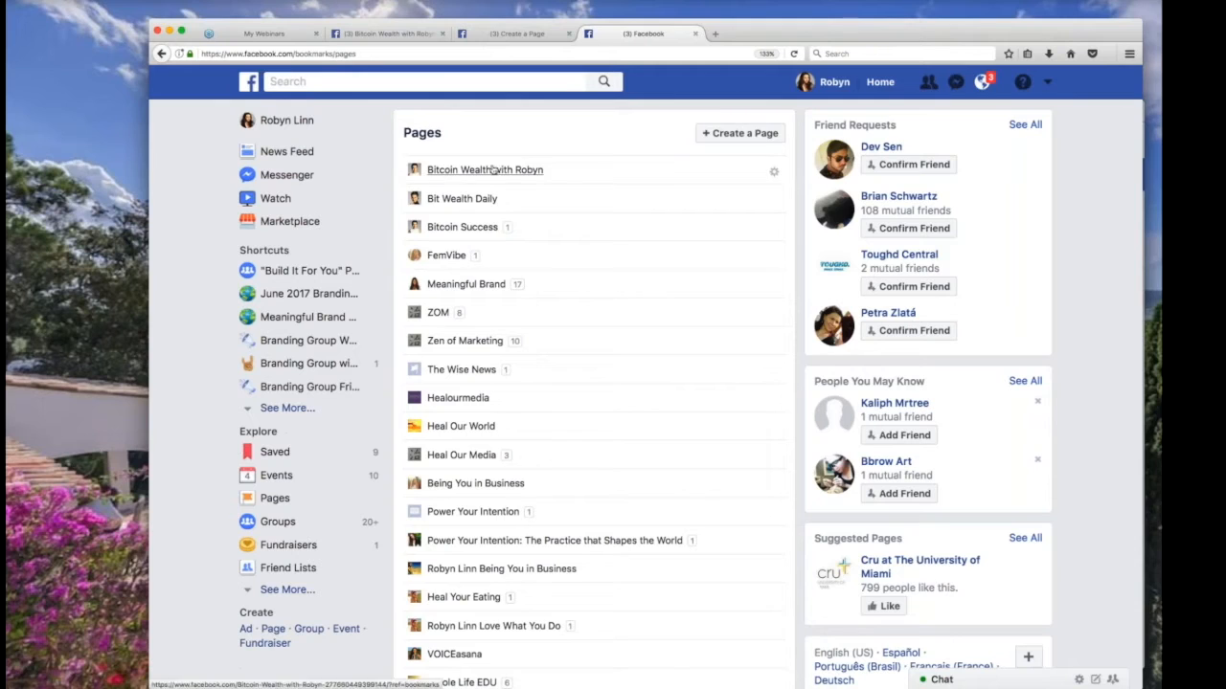
pyautogui.click(526, 178)
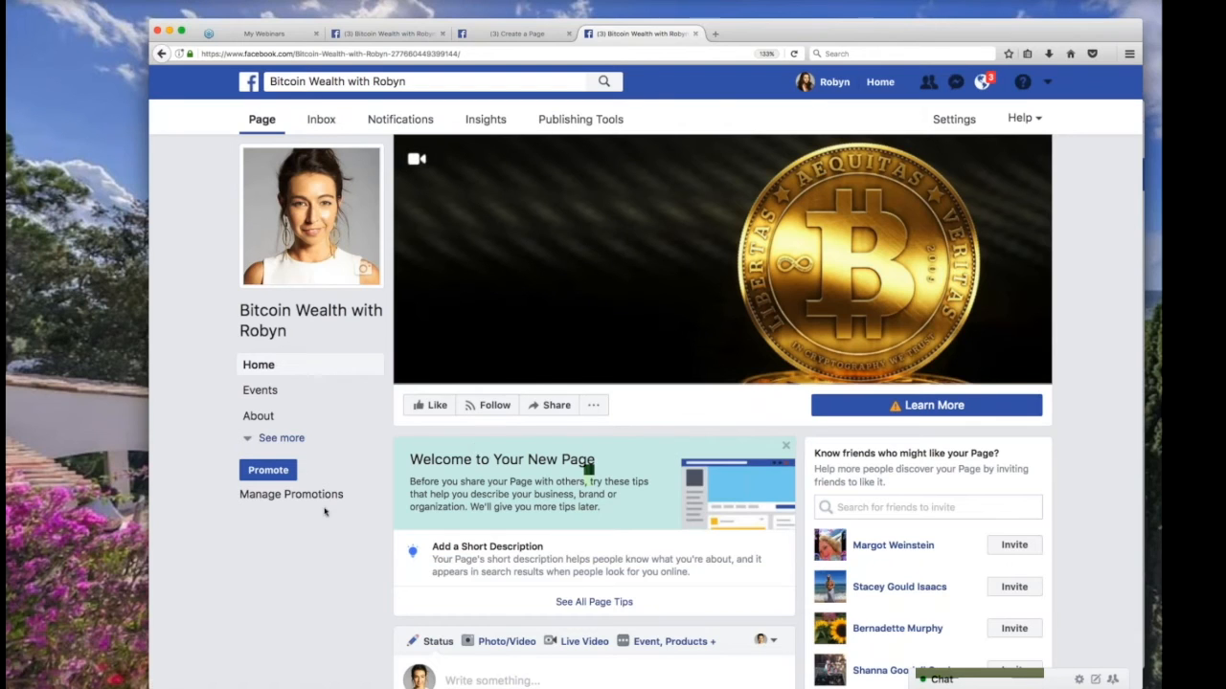
pyautogui.scroll(-4, 324, 513)
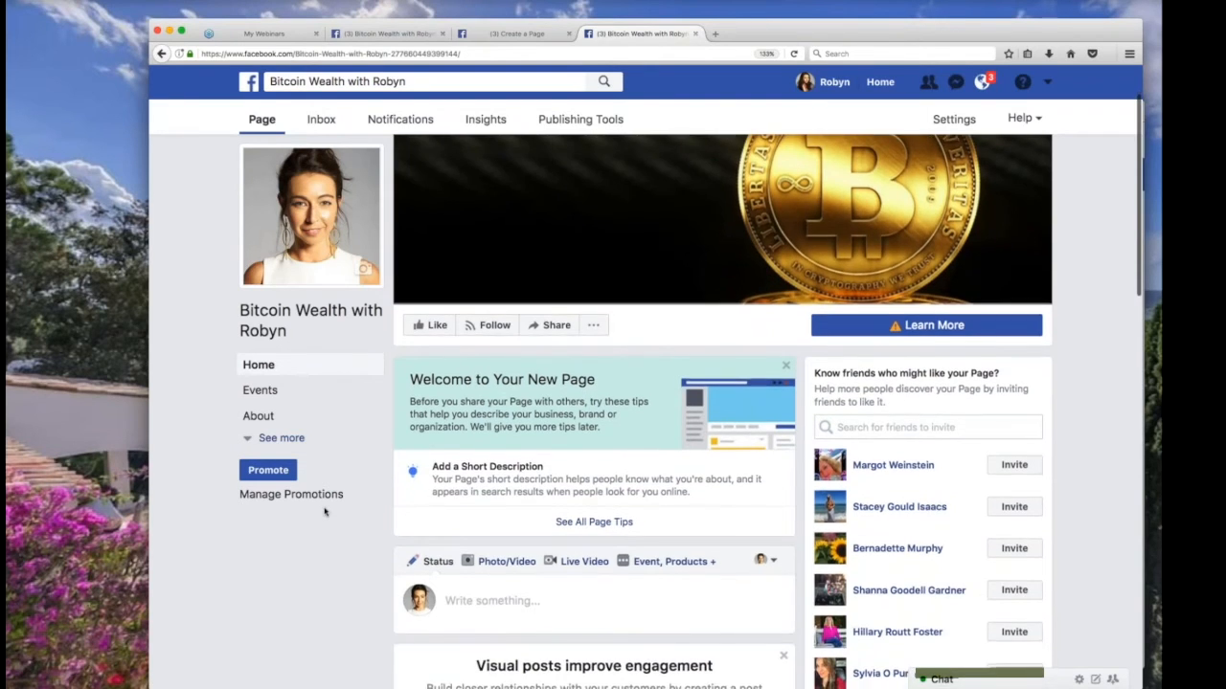
pyautogui.scroll(4, 323, 512)
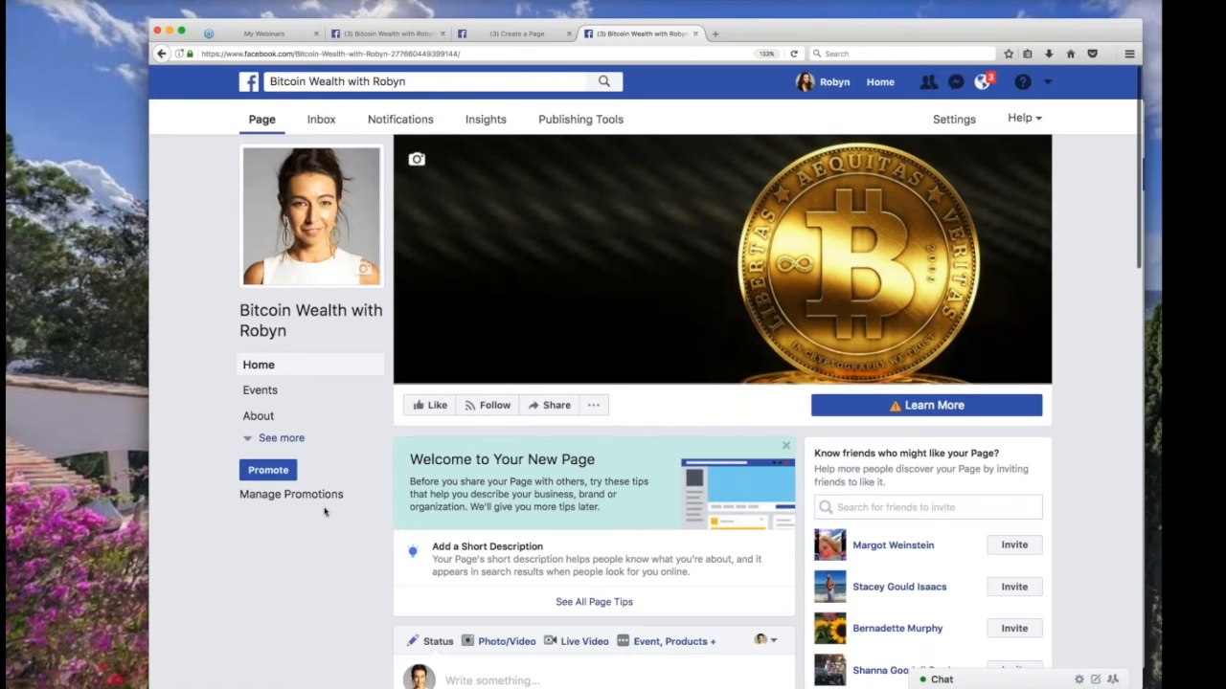
pyautogui.click(260, 415)
pyautogui.scroll(-2, 723, 402)
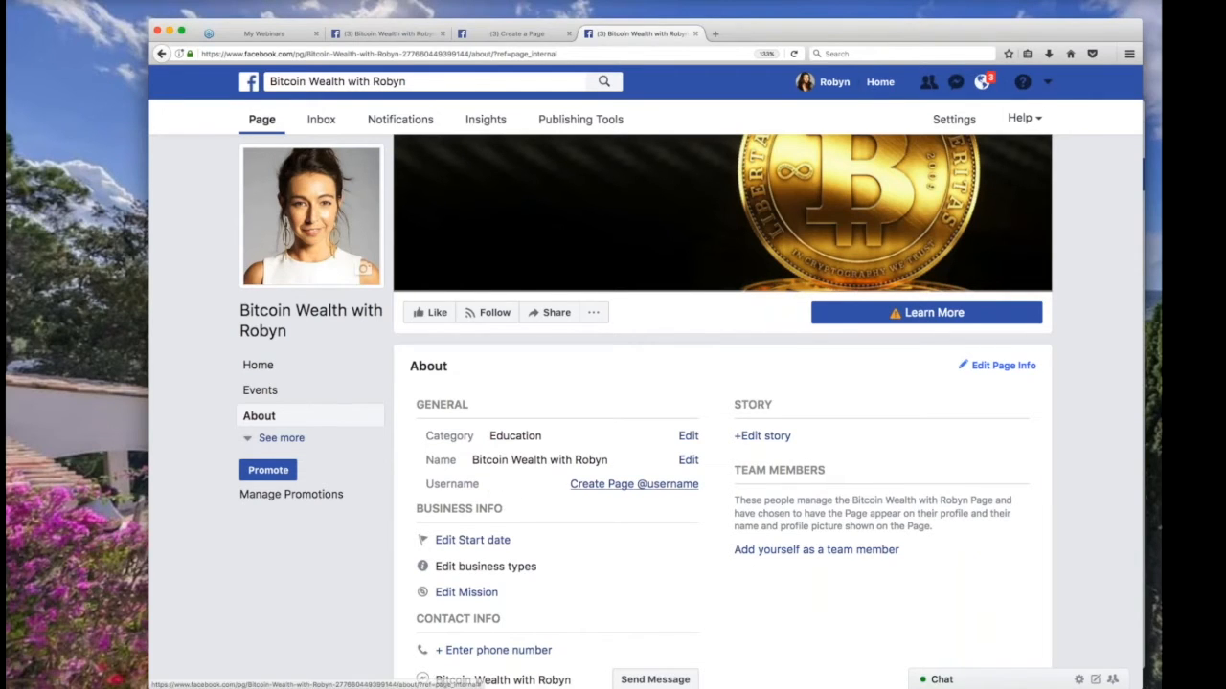
pyautogui.click(596, 484)
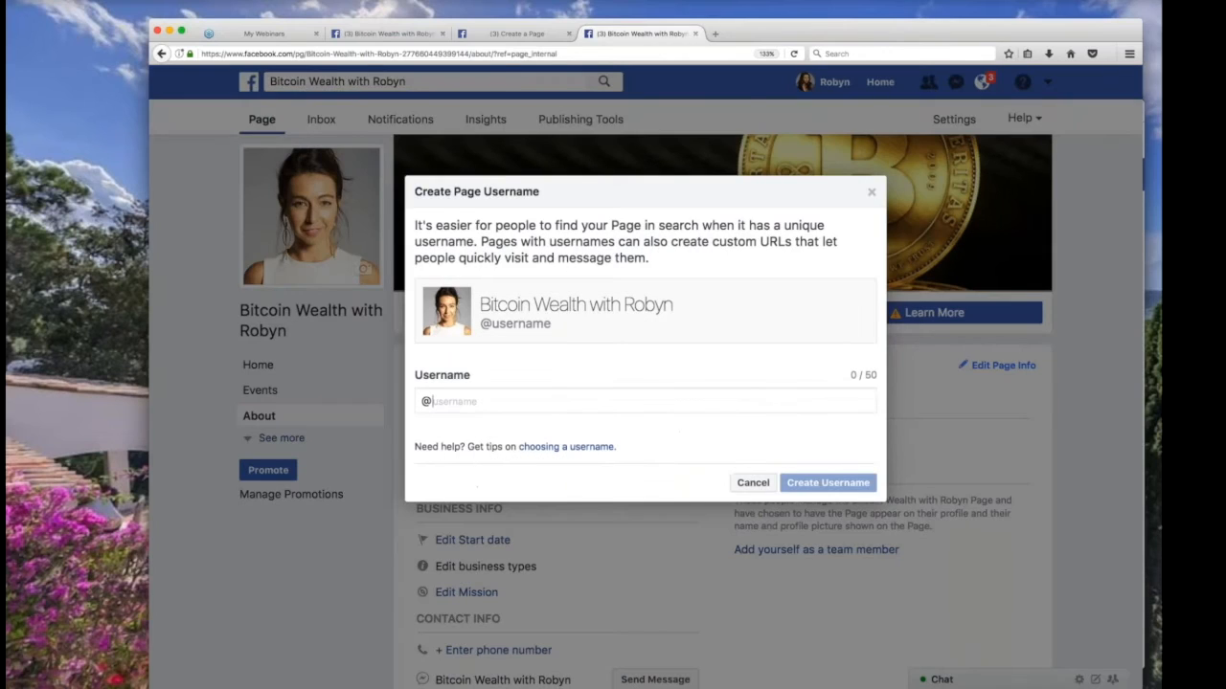
pyautogui.write('bi')
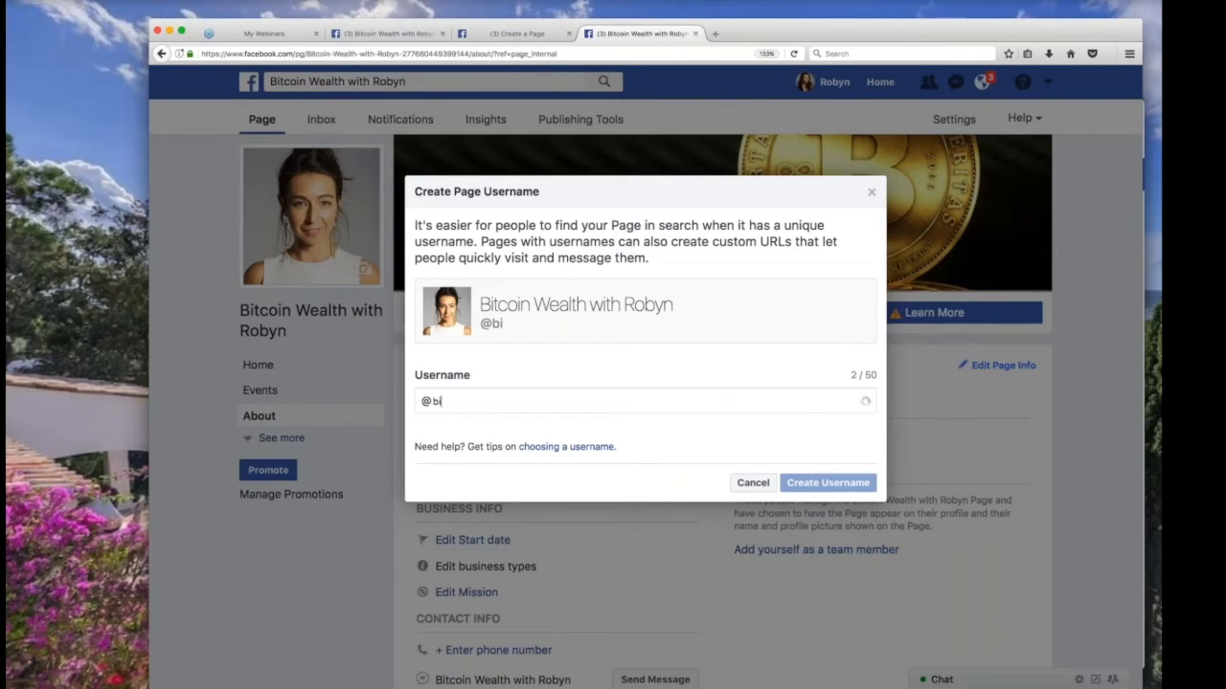
pyautogui.write('tcoinwealthwithrobyn')
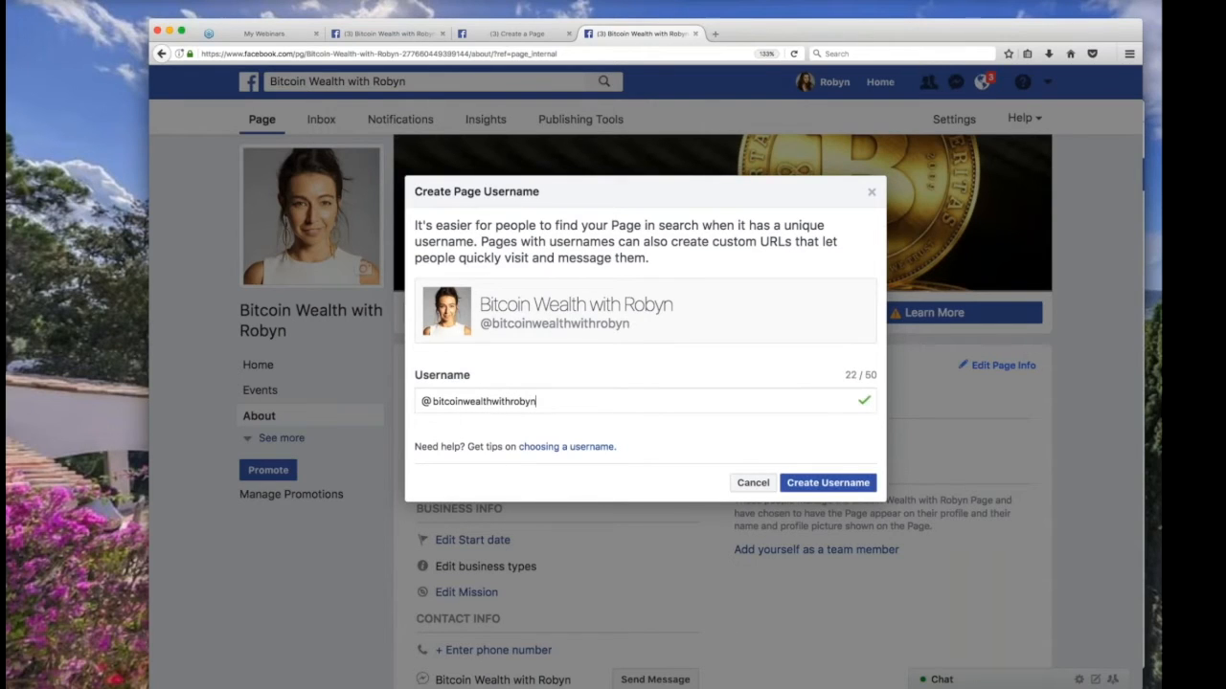
pyautogui.click(809, 484)
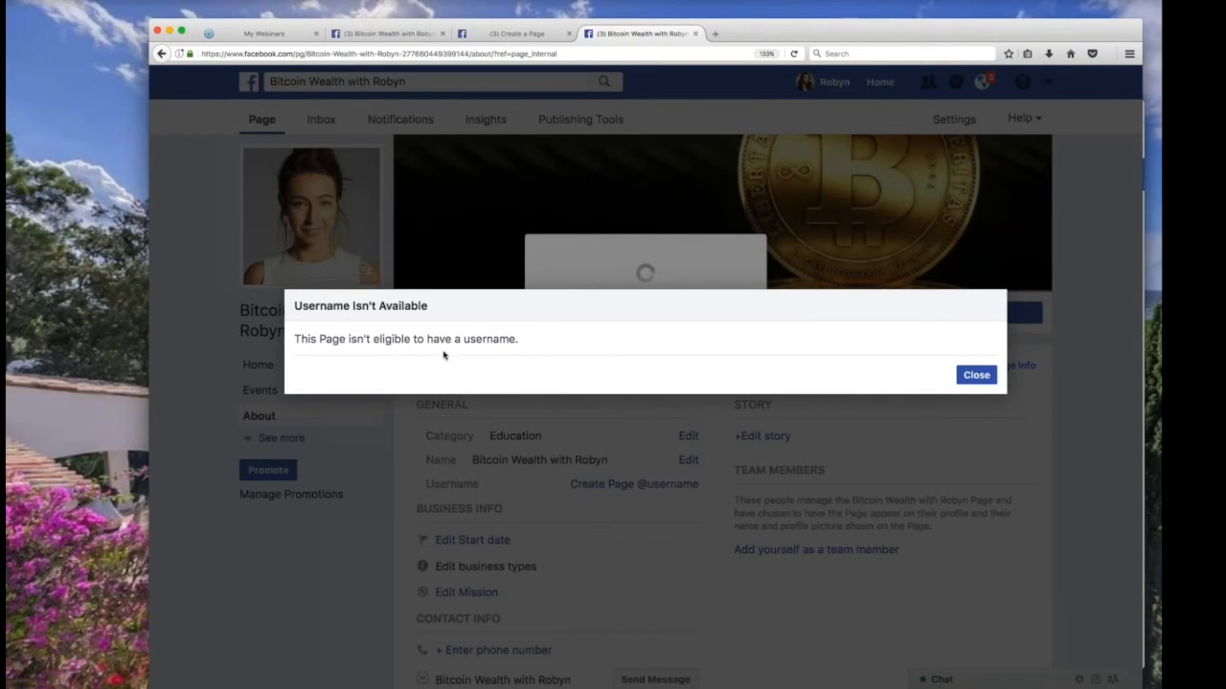
pyautogui.click(975, 375)
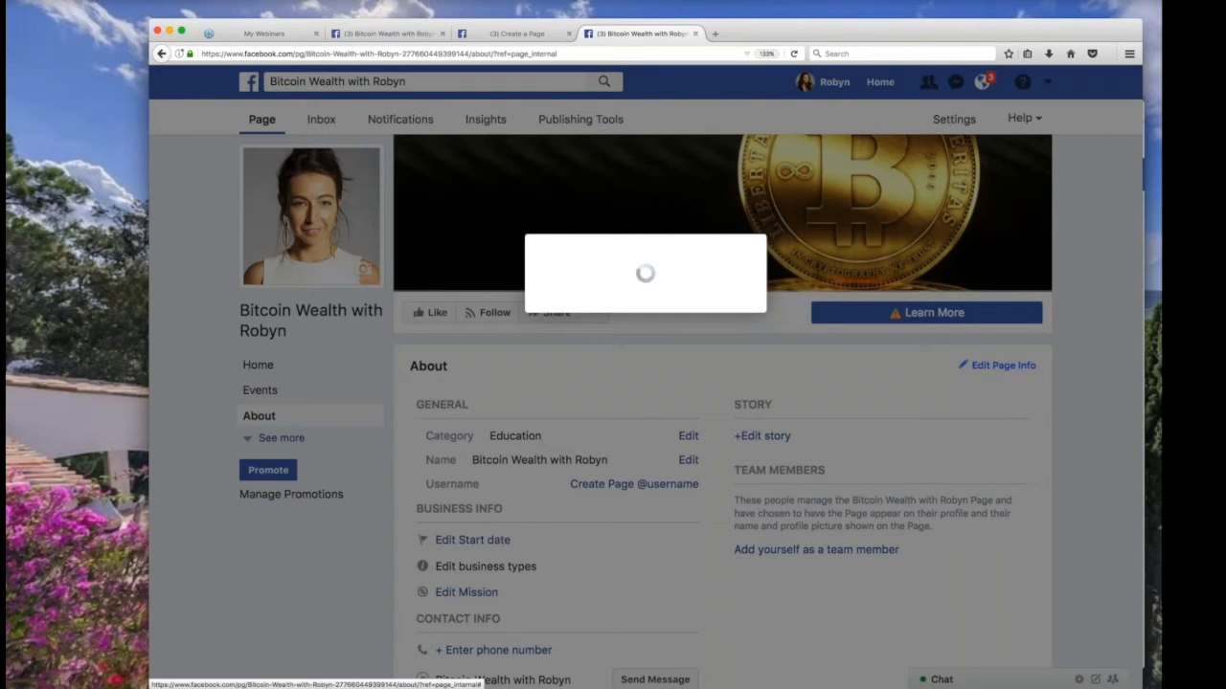
pyautogui.moveTo(1042, 29); pyautogui.dragTo(965, 29)
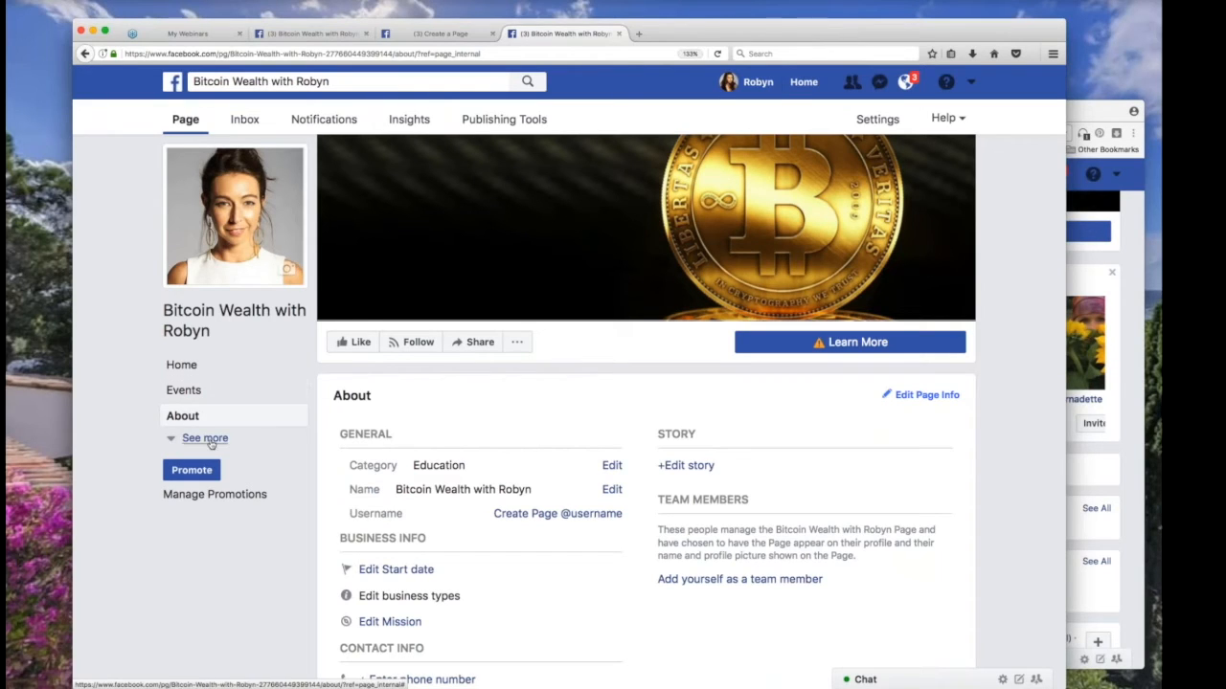
# Look over the Page Roles tab, then return to the Page's About view and expand its sections.
pyautogui.click(311, 33)
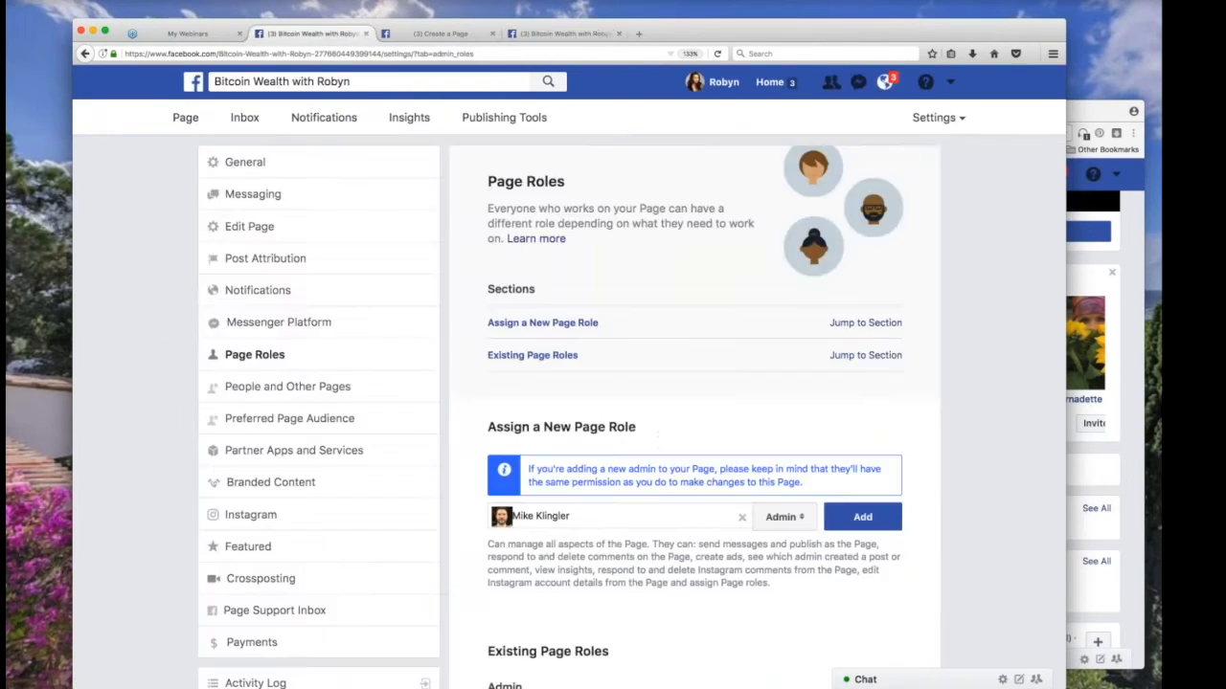
pyautogui.scroll(-1, 287, 305)
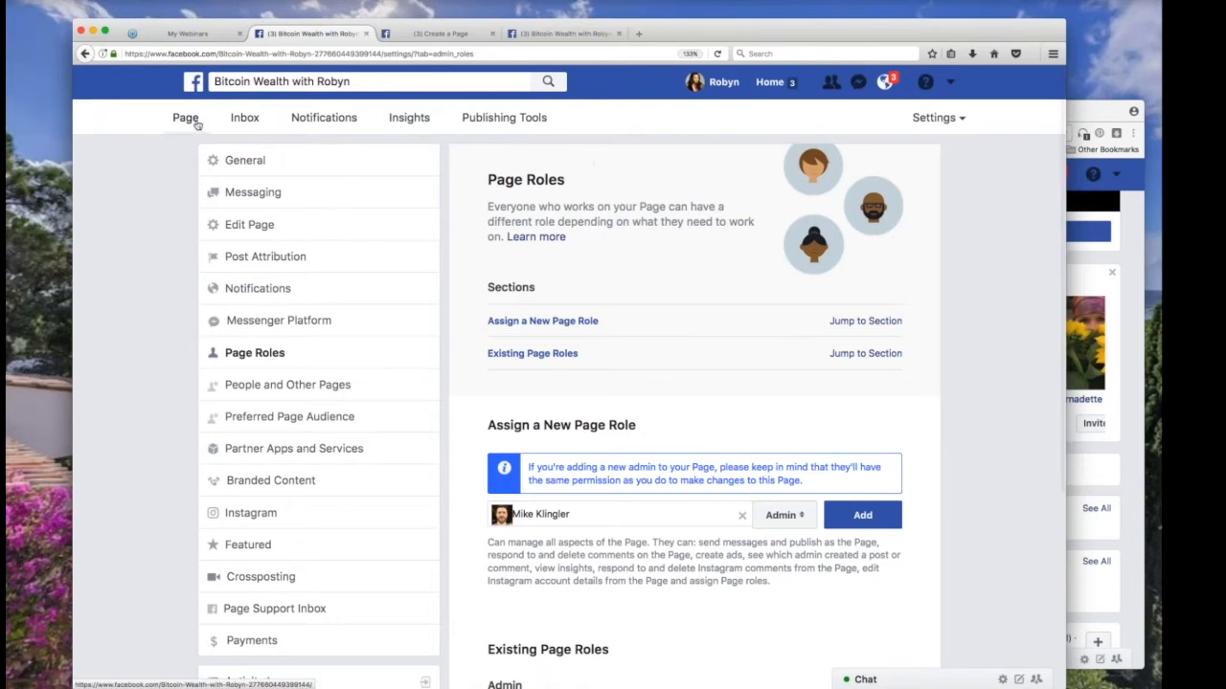
pyautogui.scroll(-1, 319, 275)
pyautogui.scroll(1, 319, 275)
pyautogui.click(254, 358)
pyautogui.click(559, 35)
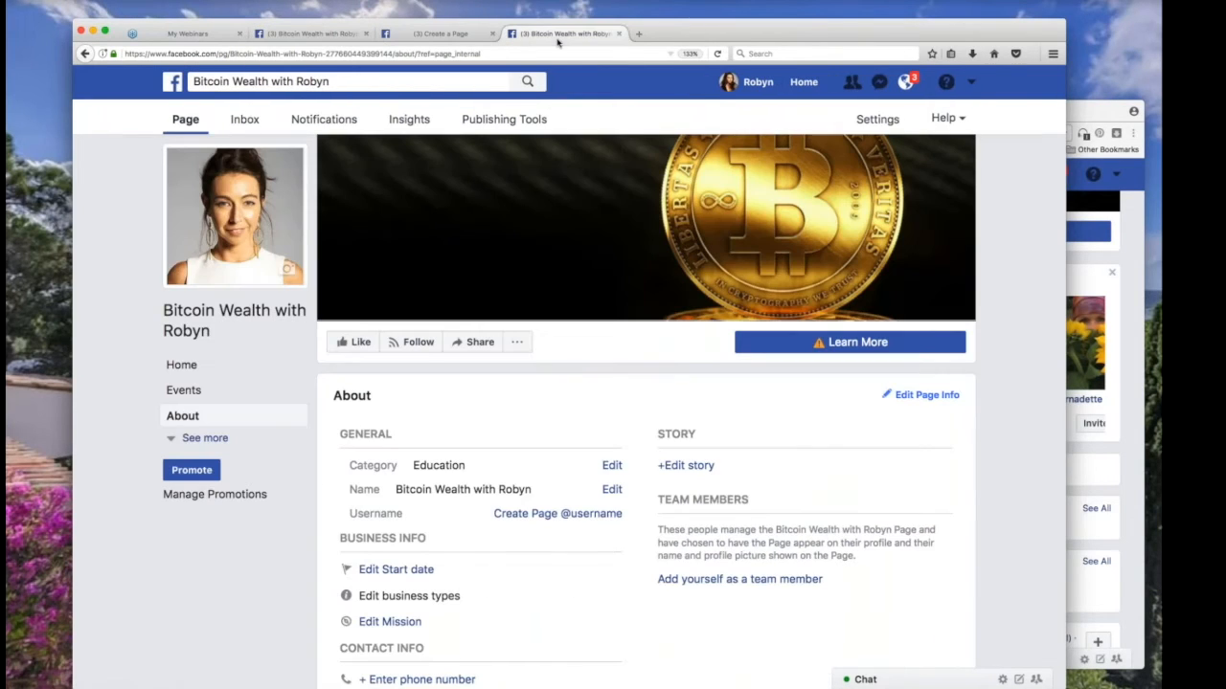
pyautogui.click(192, 439)
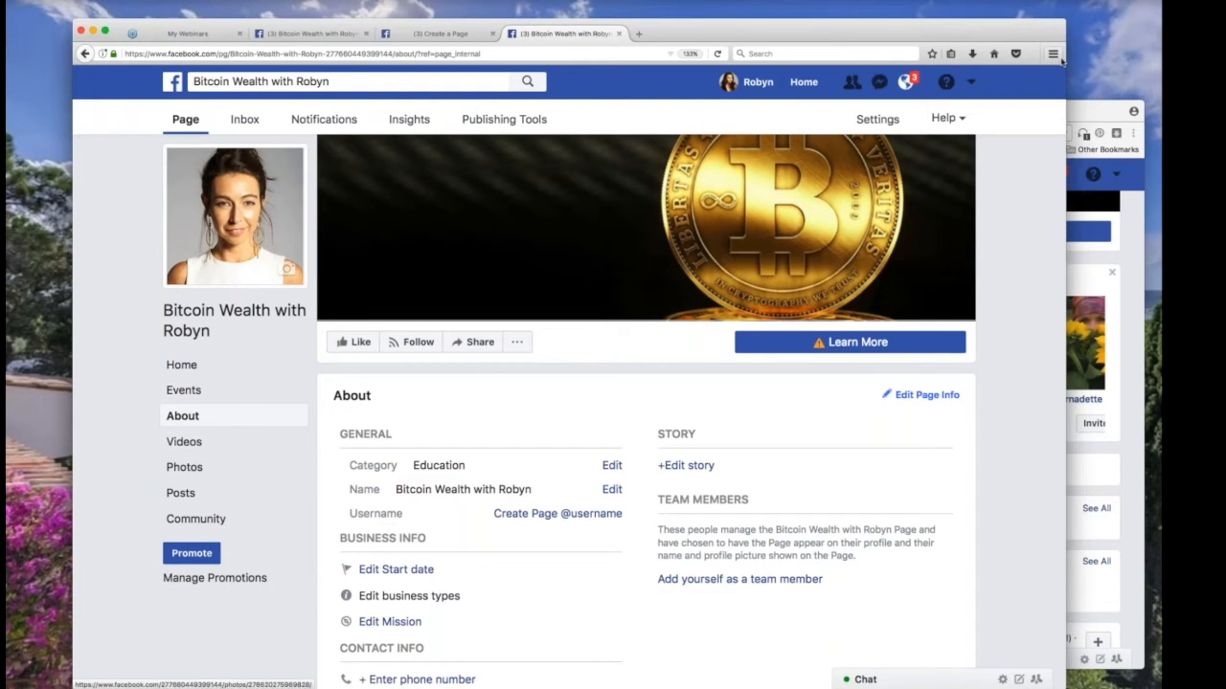
# Go to the Page's Settings, choose Page Roles and open the role list for a new assignment.
pyautogui.click(868, 119)
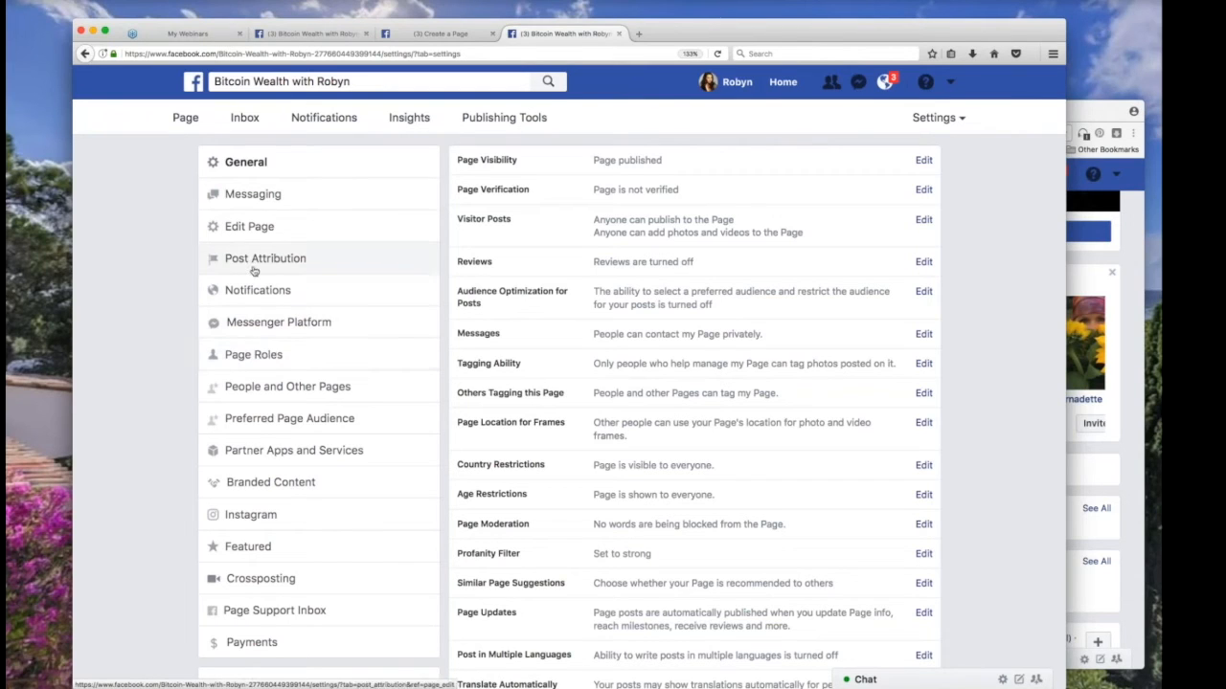
pyautogui.click(254, 354)
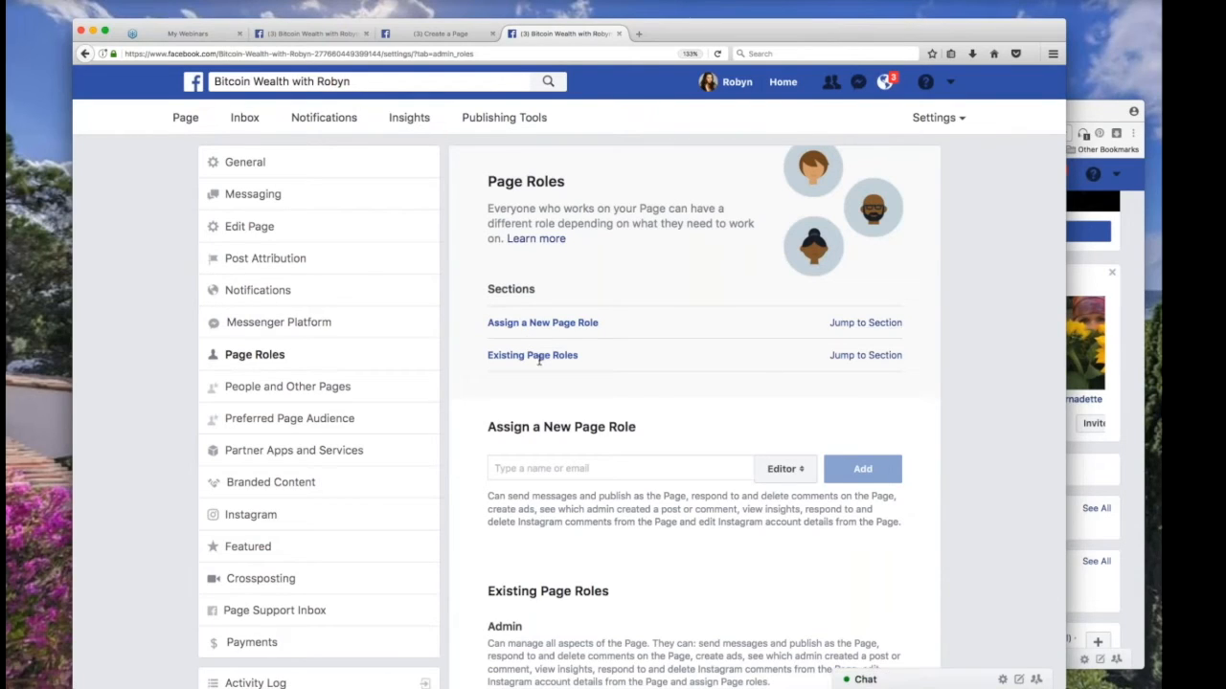
pyautogui.scroll(-2, 684, 363)
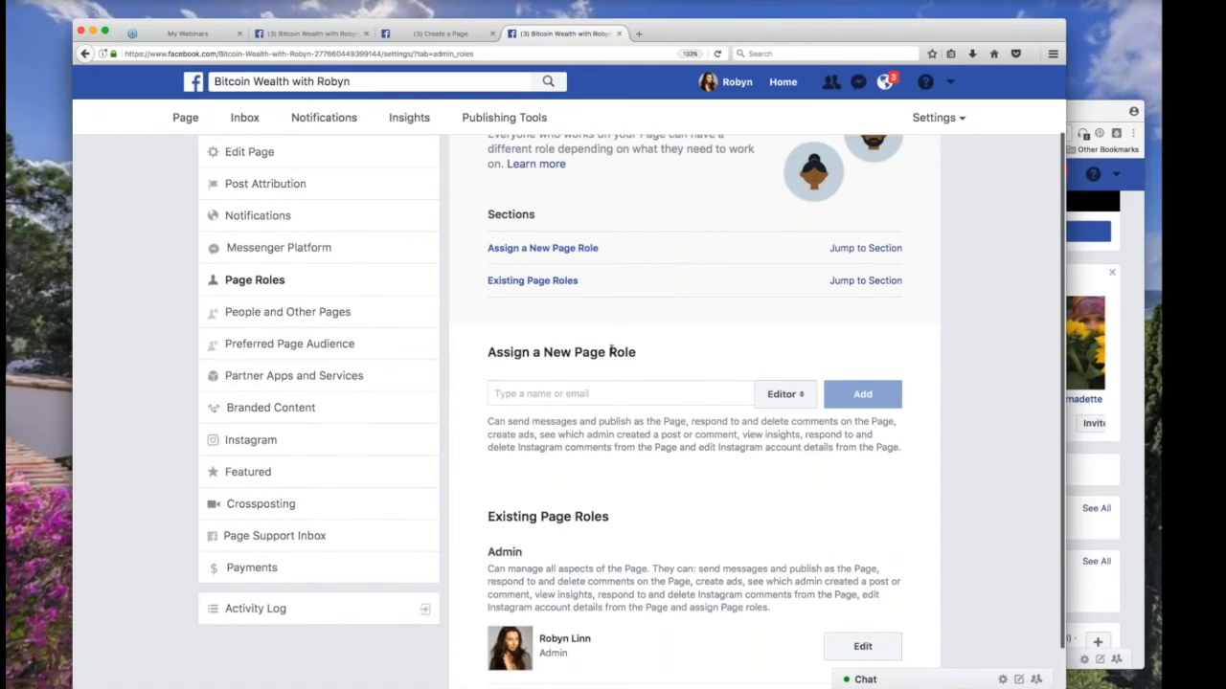
pyautogui.scroll(-1, 775, 402)
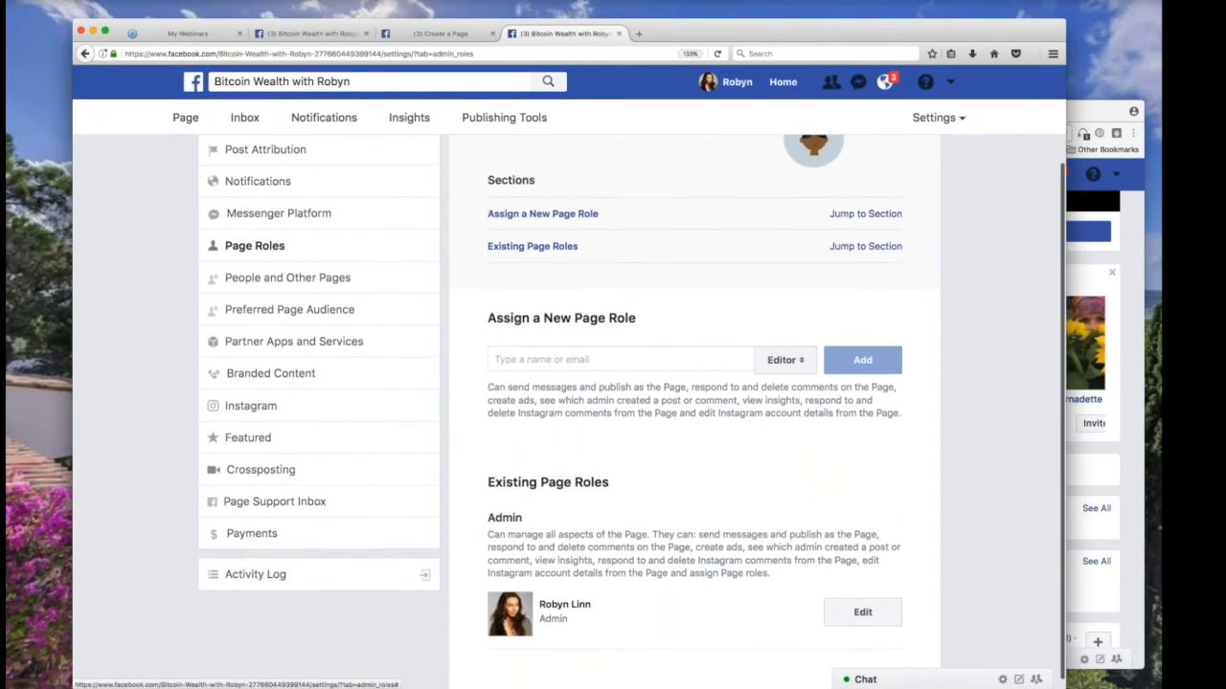
pyautogui.click(783, 352)
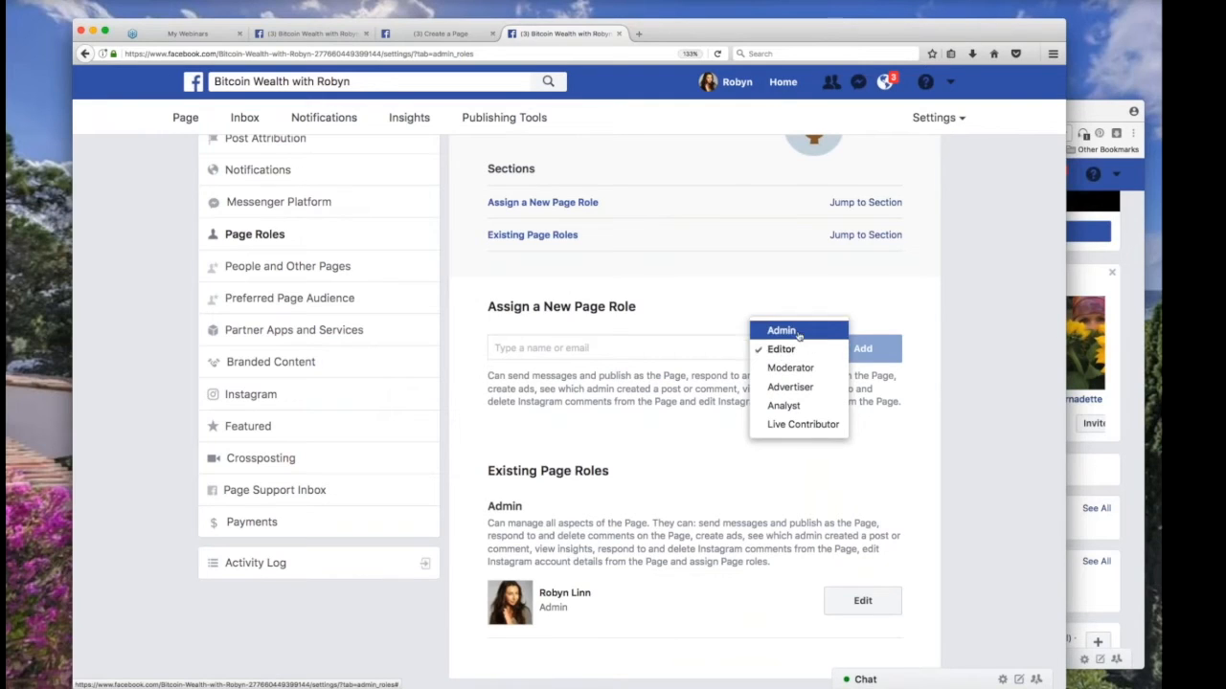
# Give a friend, found by name search, the Admin role on the Page, then return to its home.
pyautogui.click(798, 331)
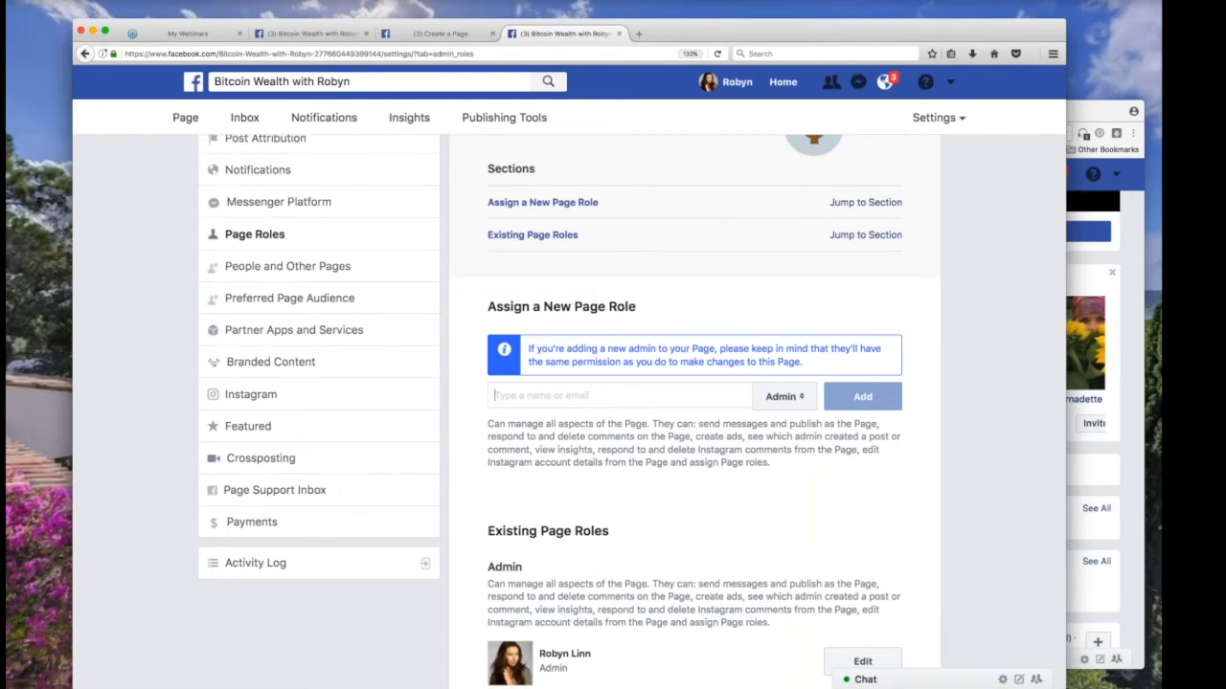
pyautogui.write('Mike')
pyautogui.click(579, 428)
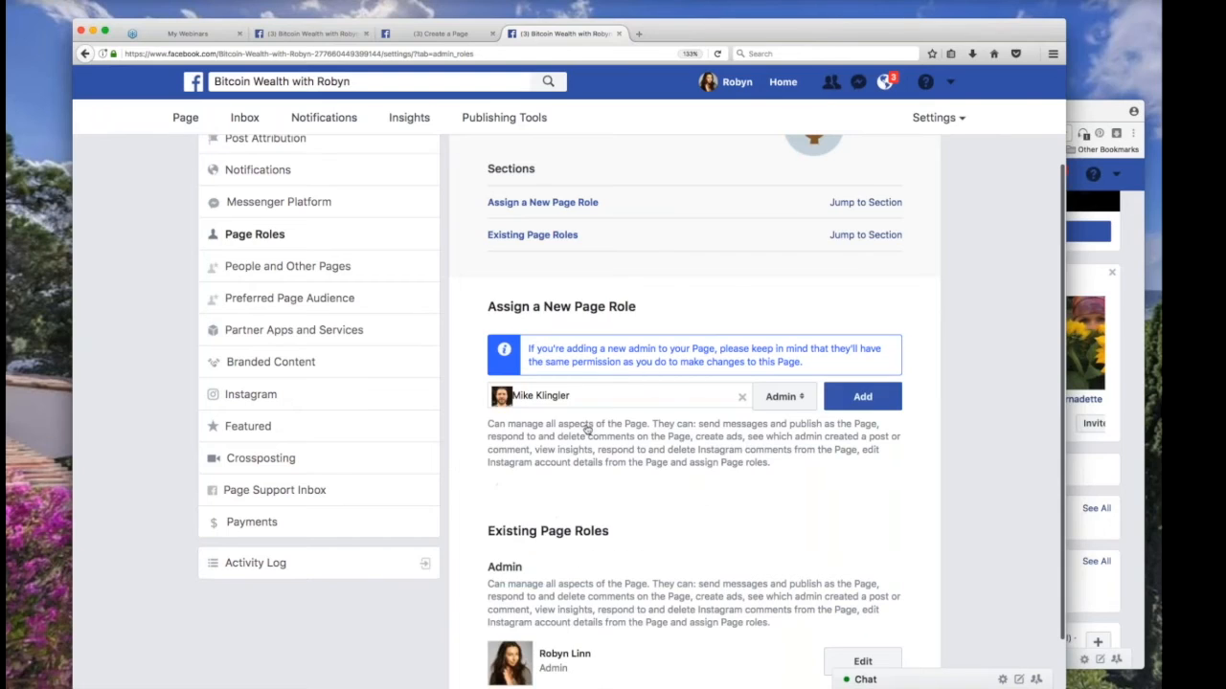
pyautogui.click(862, 397)
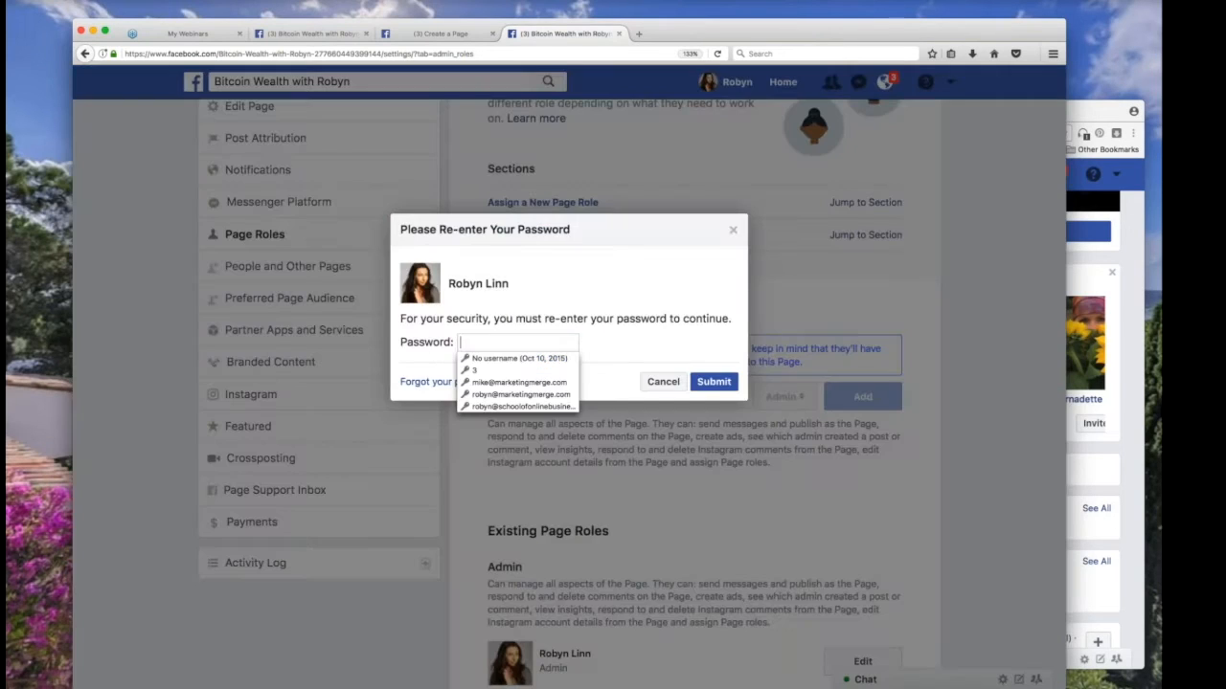
pyautogui.click(639, 338)
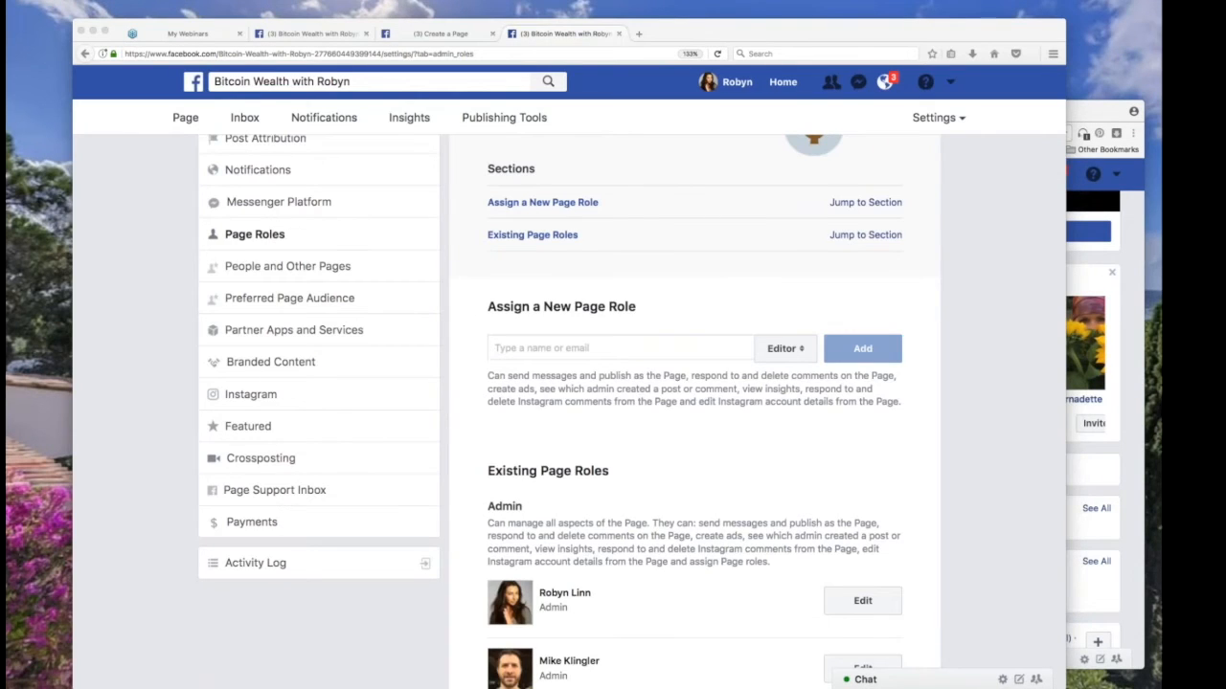
pyautogui.scroll(-2, 633, 414)
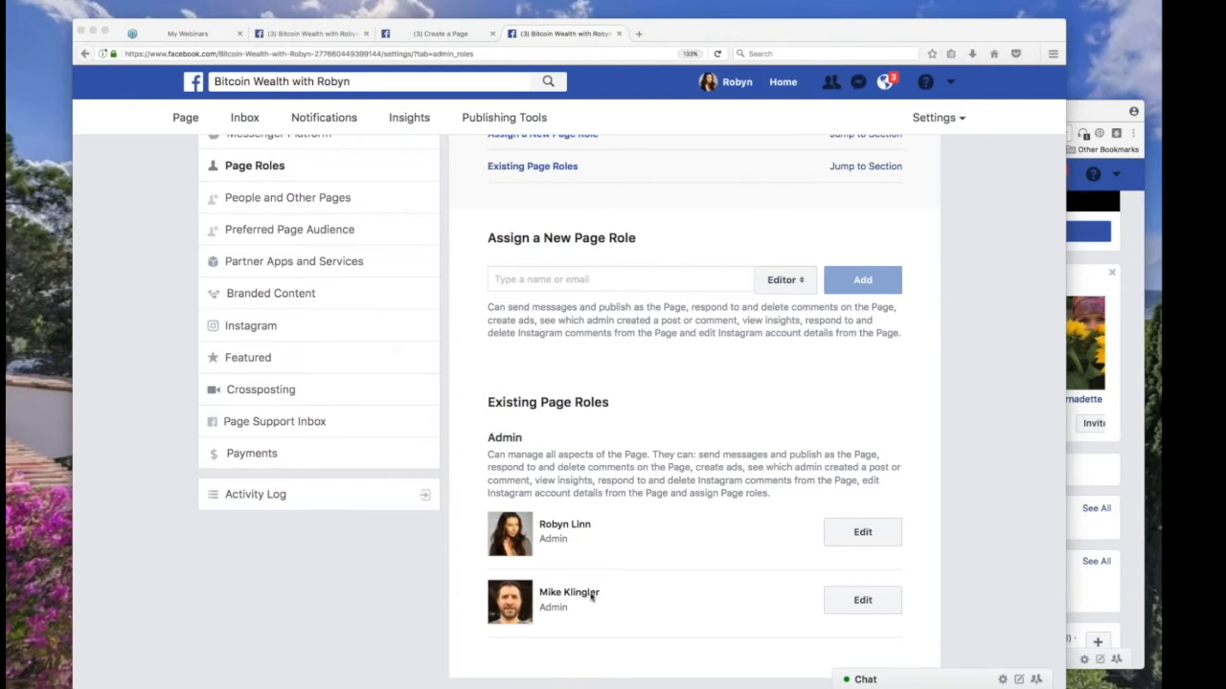
pyautogui.scroll(5, 591, 599)
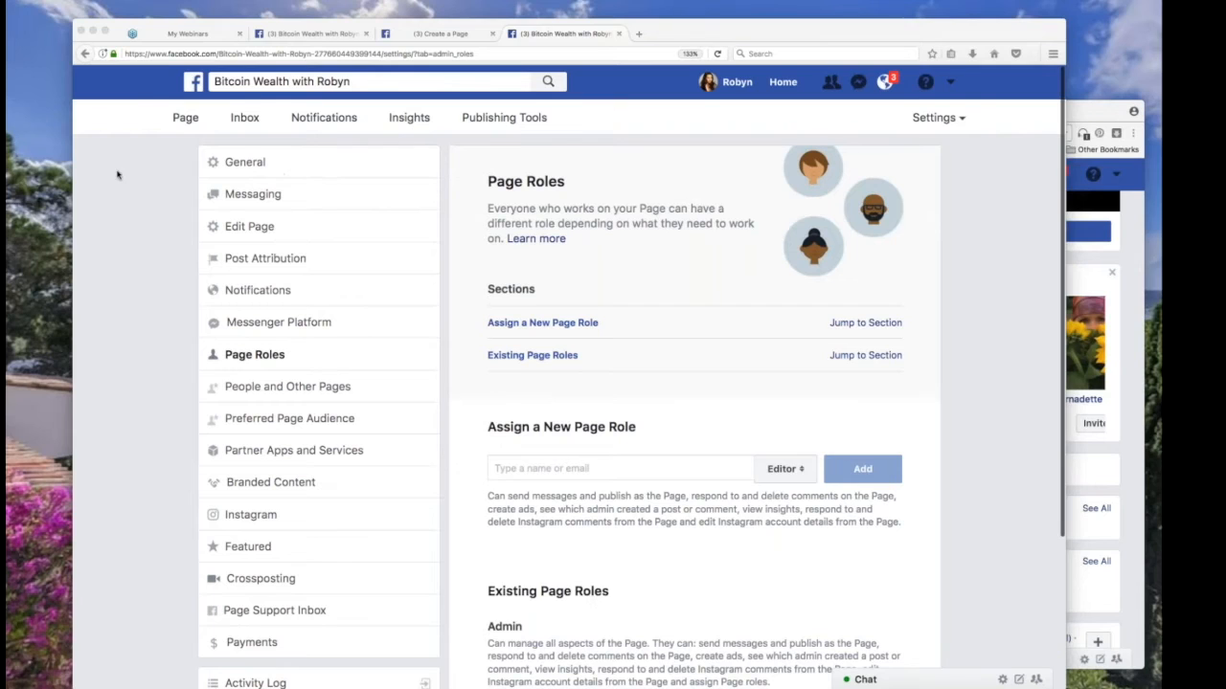
pyautogui.click(186, 118)
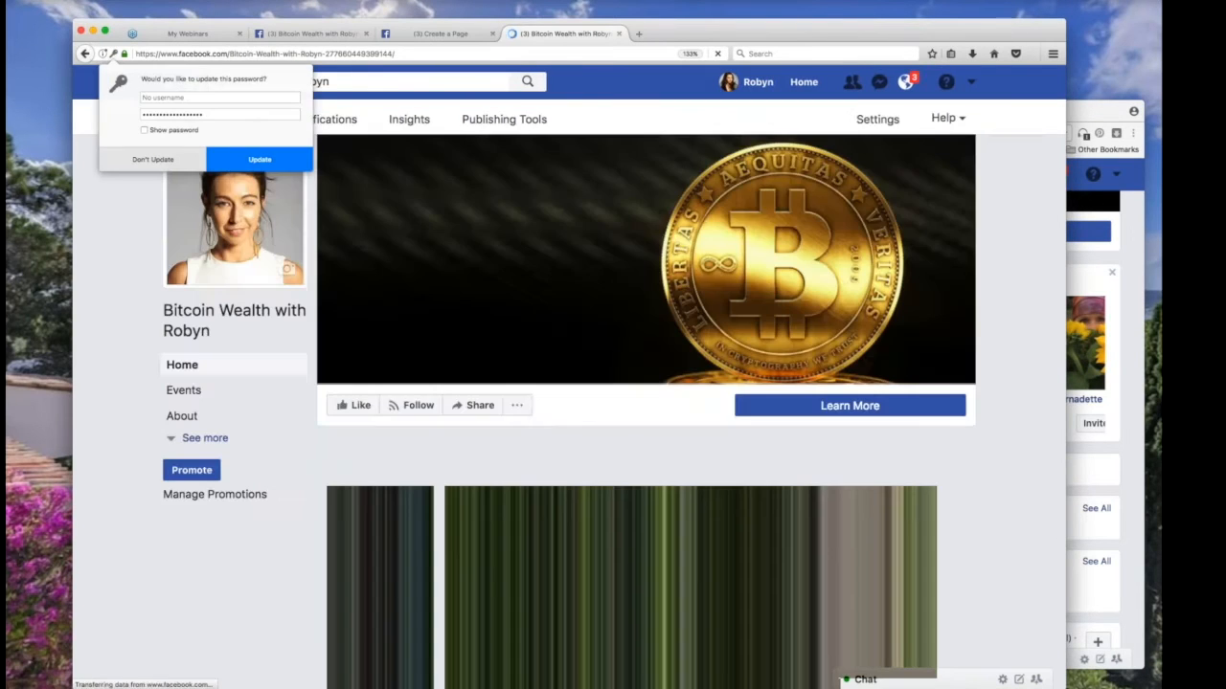
# Update the saved password and reload the Page in the other browser window to confirm admin access.
pyautogui.click(259, 159)
pyautogui.scroll(-3, 140, 360)
pyautogui.scroll(-2, 139, 360)
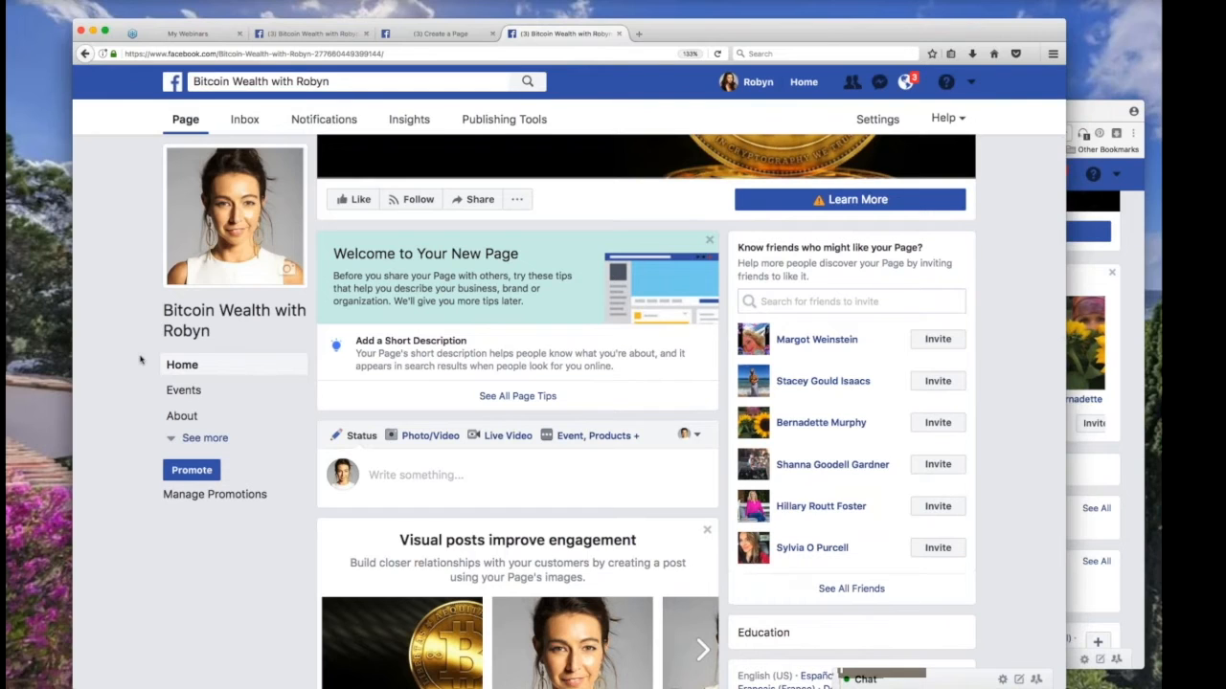
pyautogui.click(1090, 110)
pyautogui.scroll(3, 958, 173)
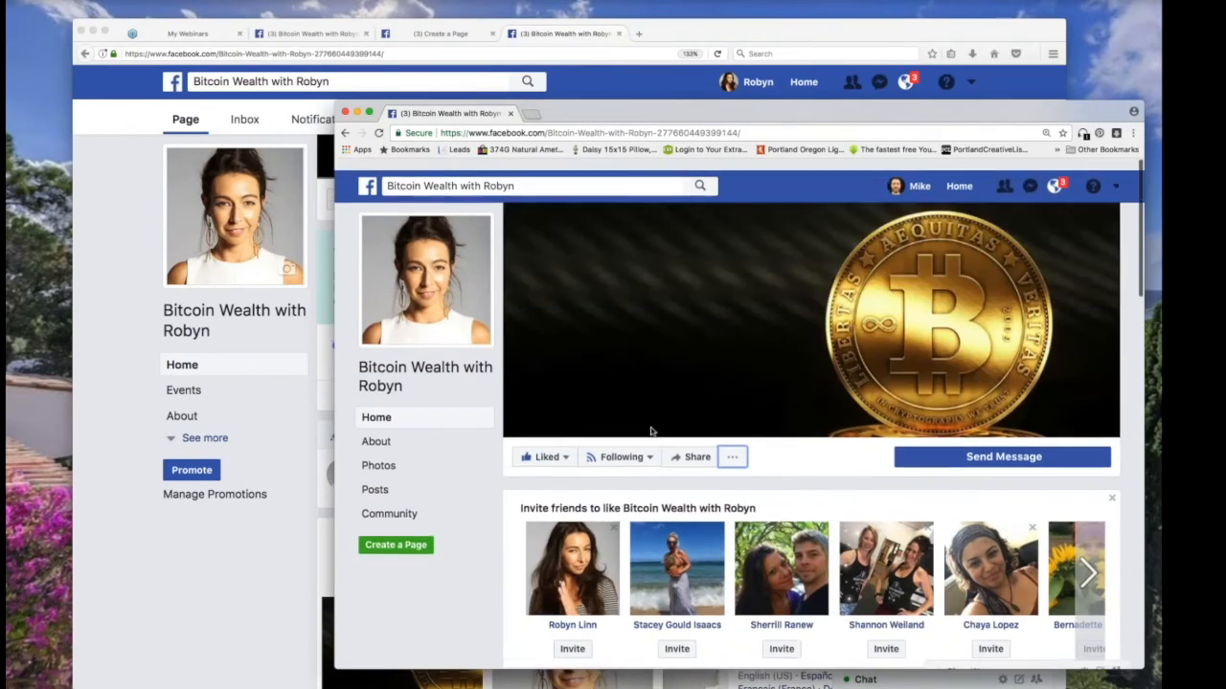
pyautogui.click(922, 175)
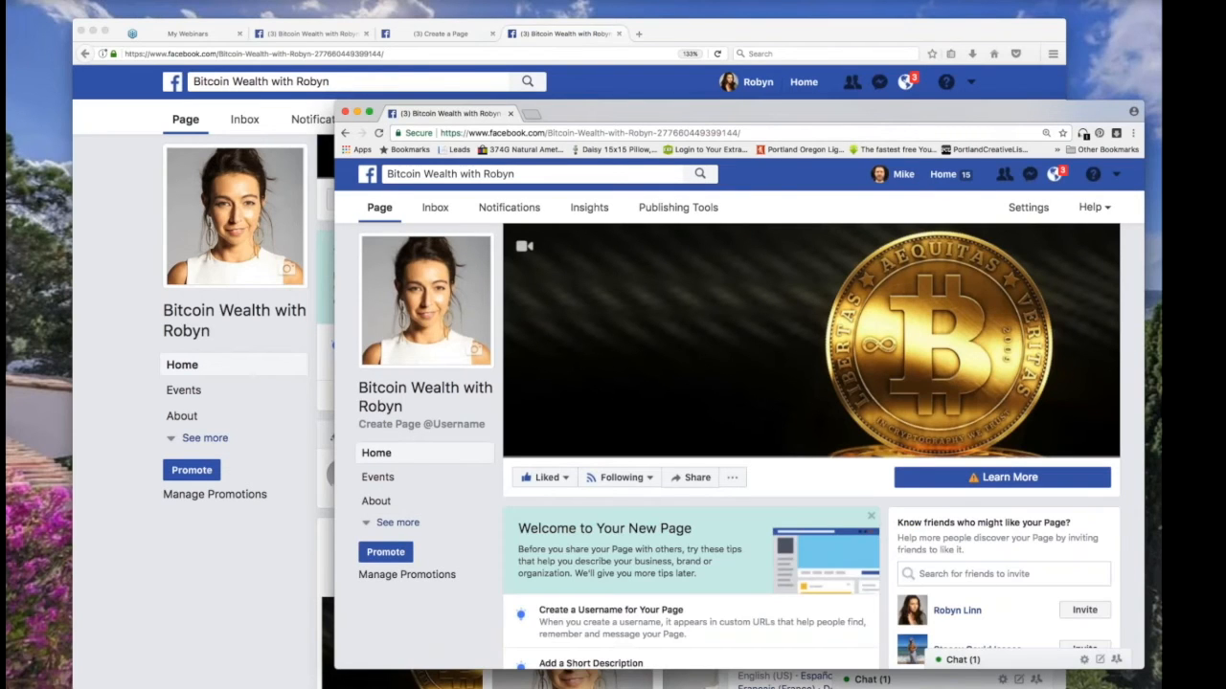
# Expand the Page's left menu with 'See more' and open its About section.
pyautogui.scroll(-2, 415, 441)
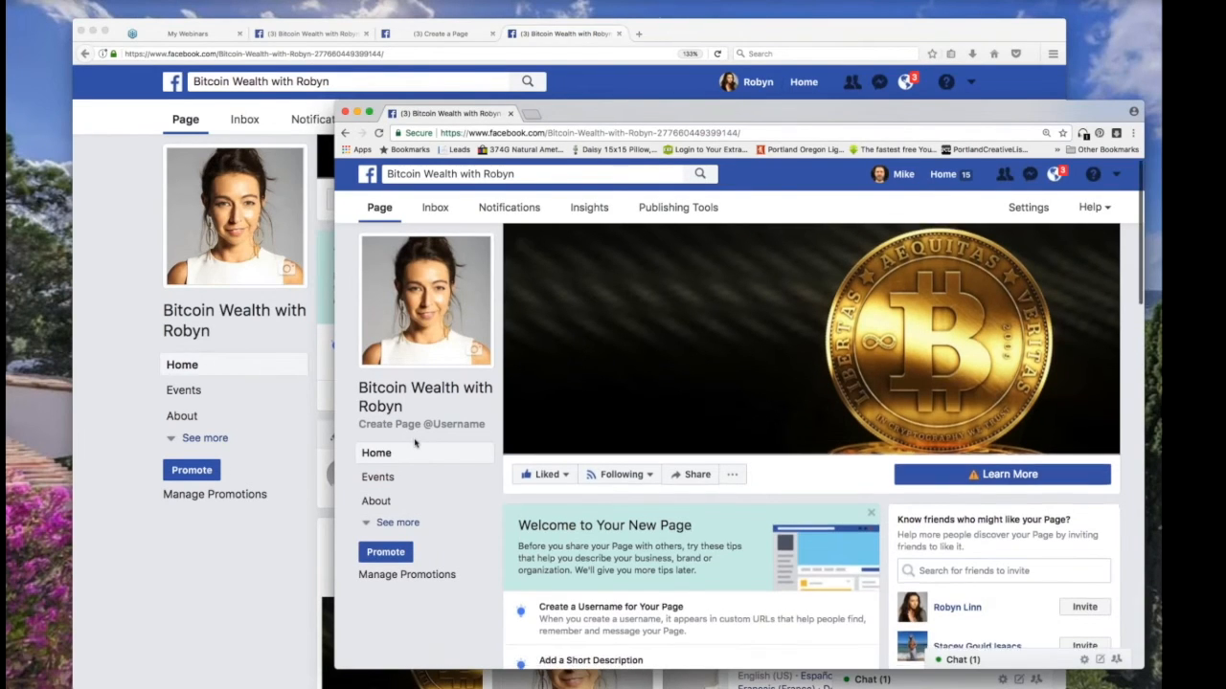
pyautogui.scroll(-5, 415, 442)
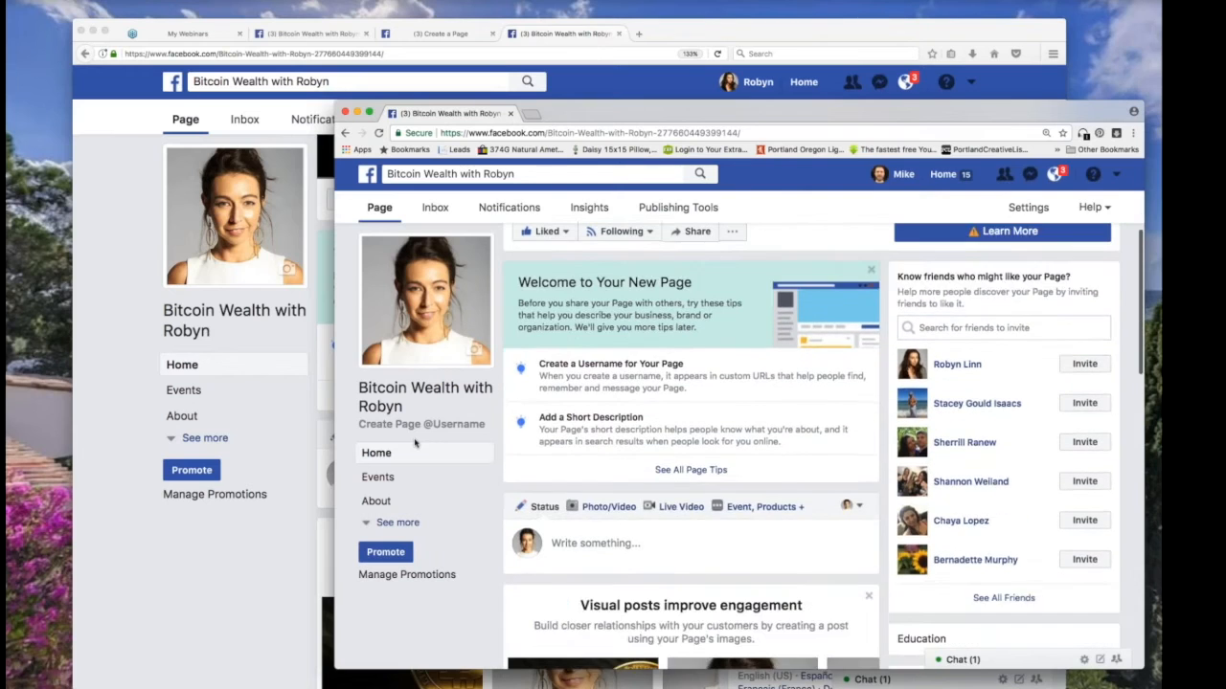
pyautogui.scroll(-2, 415, 442)
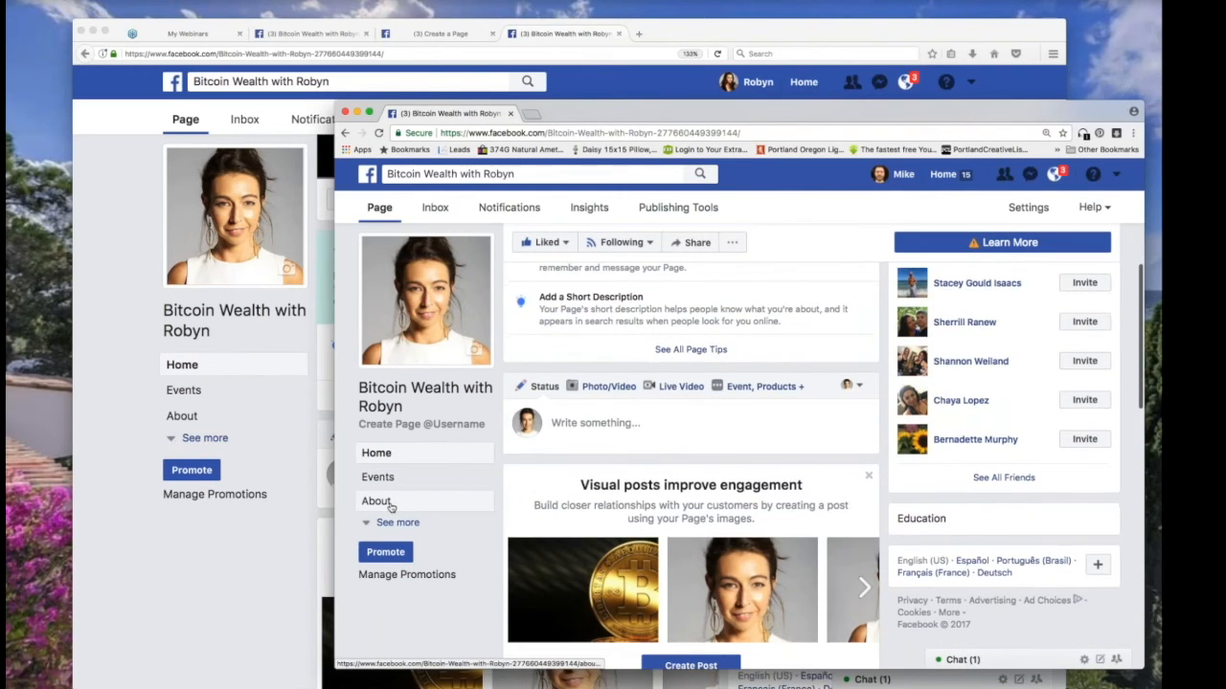
pyautogui.scroll(7, 385, 479)
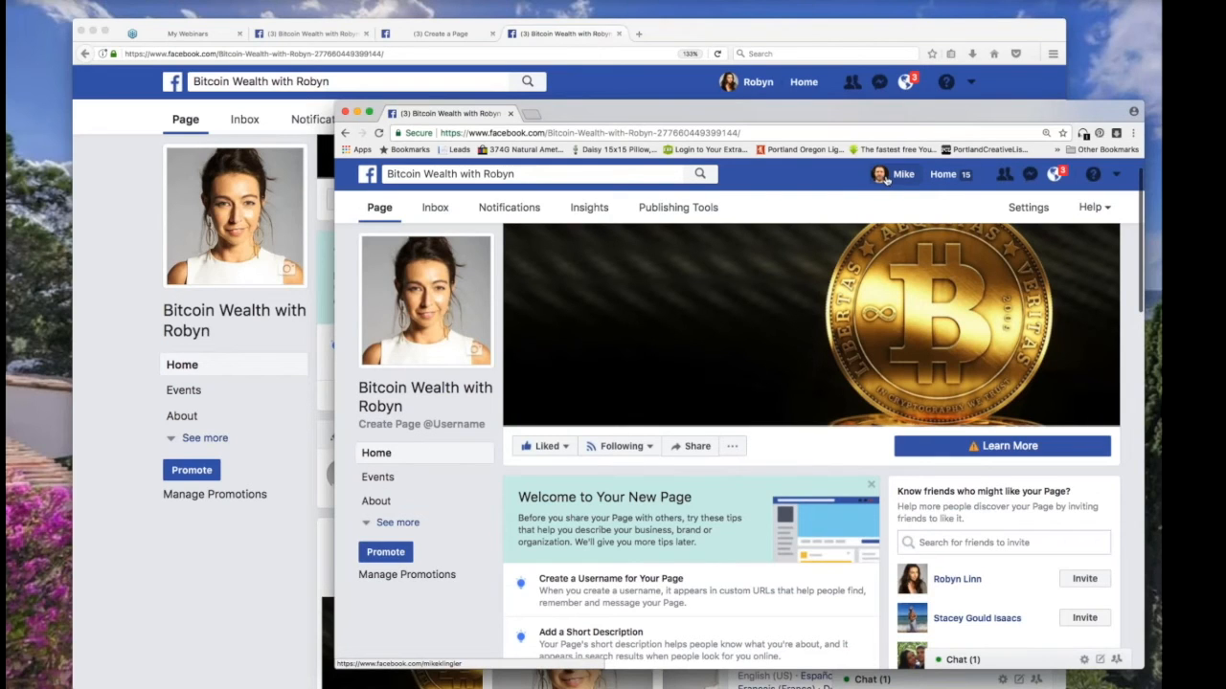
pyautogui.scroll(1, 835, 399)
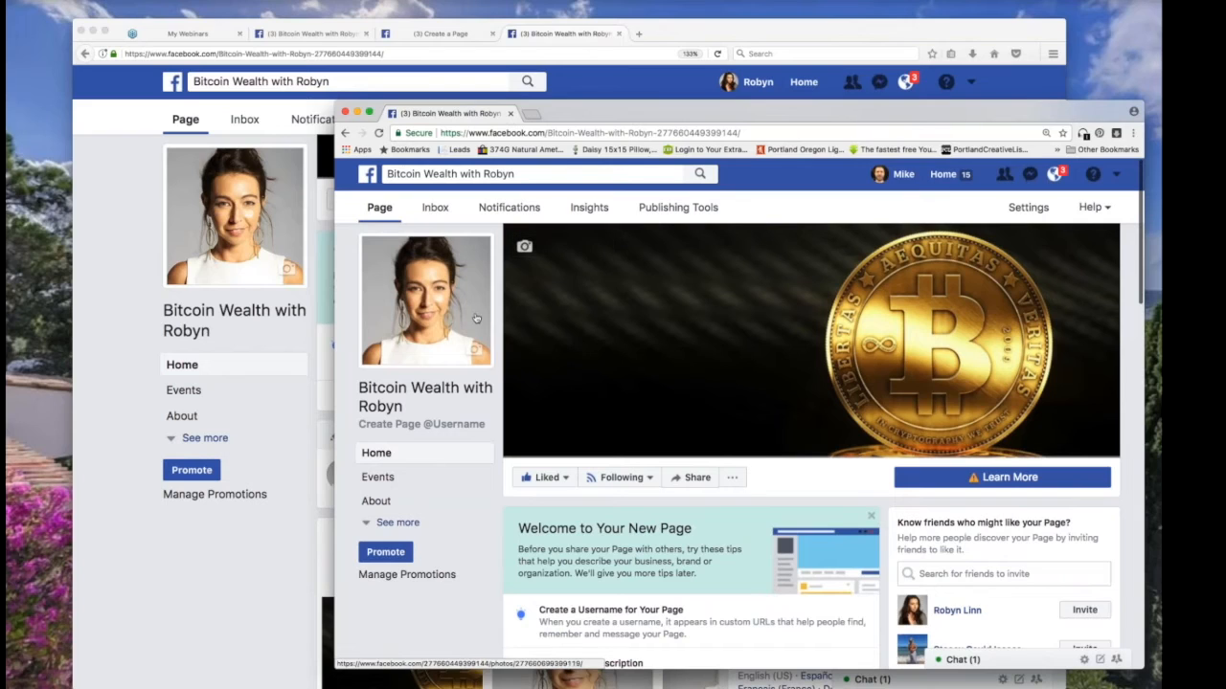
pyautogui.click(387, 523)
pyautogui.scroll(-1, 387, 525)
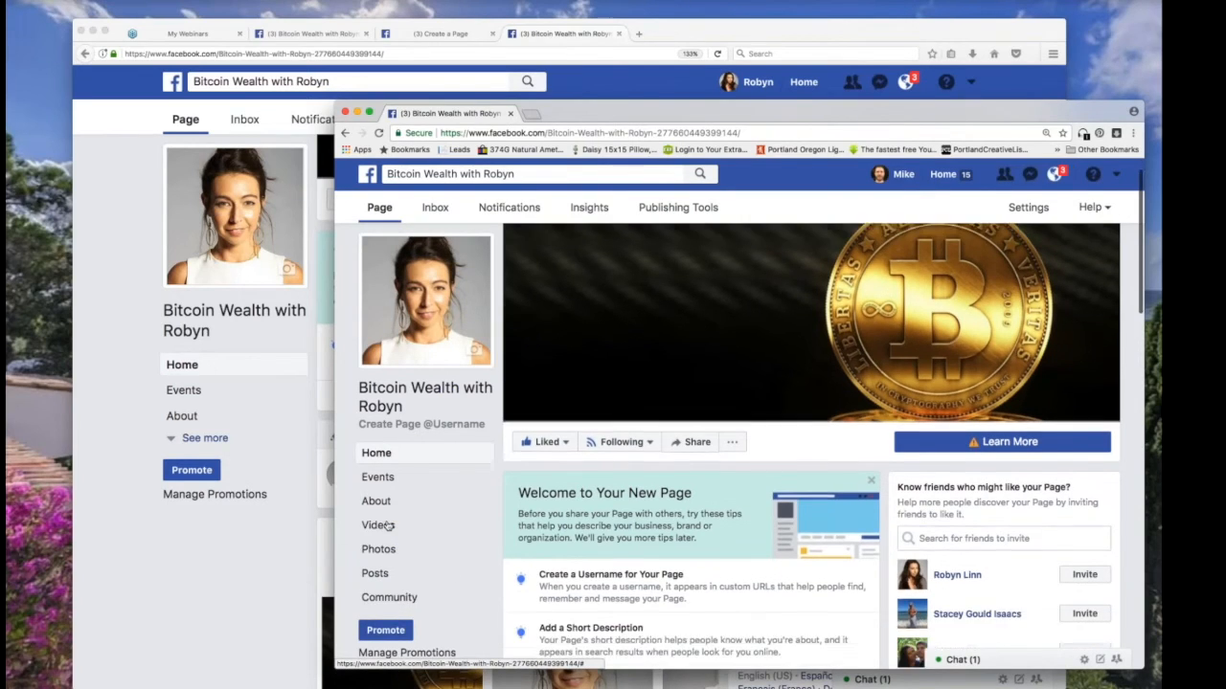
pyautogui.click(377, 501)
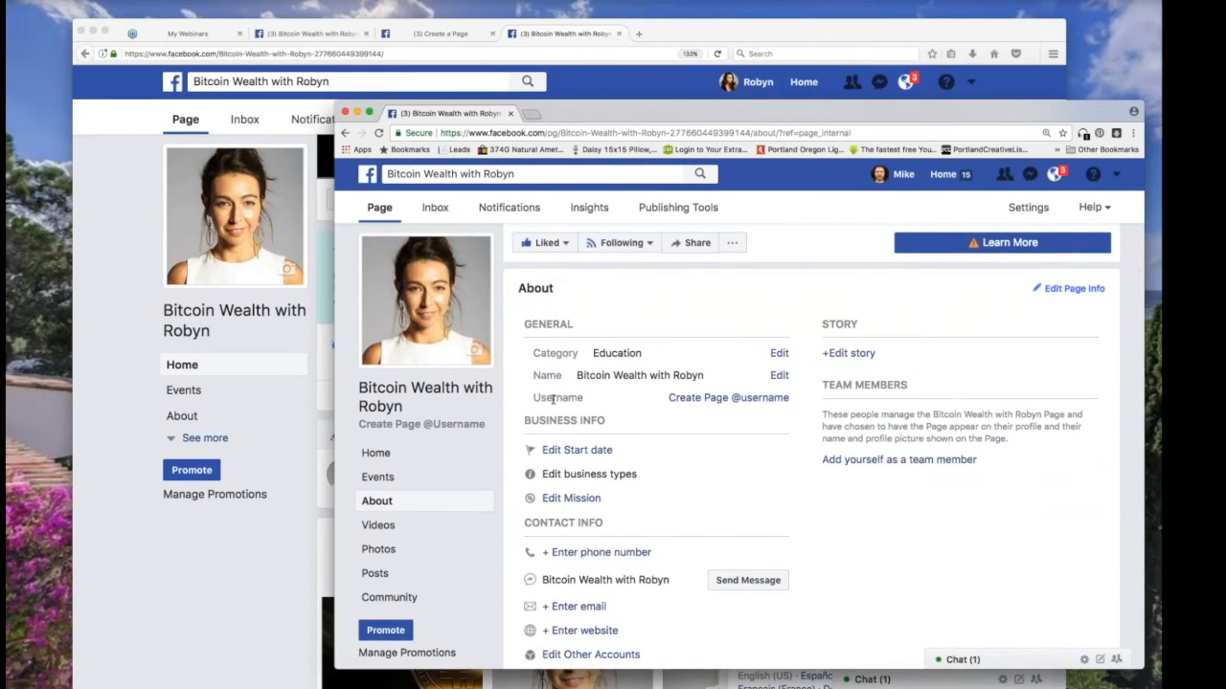
pyautogui.click(767, 398)
pyautogui.click(642, 445)
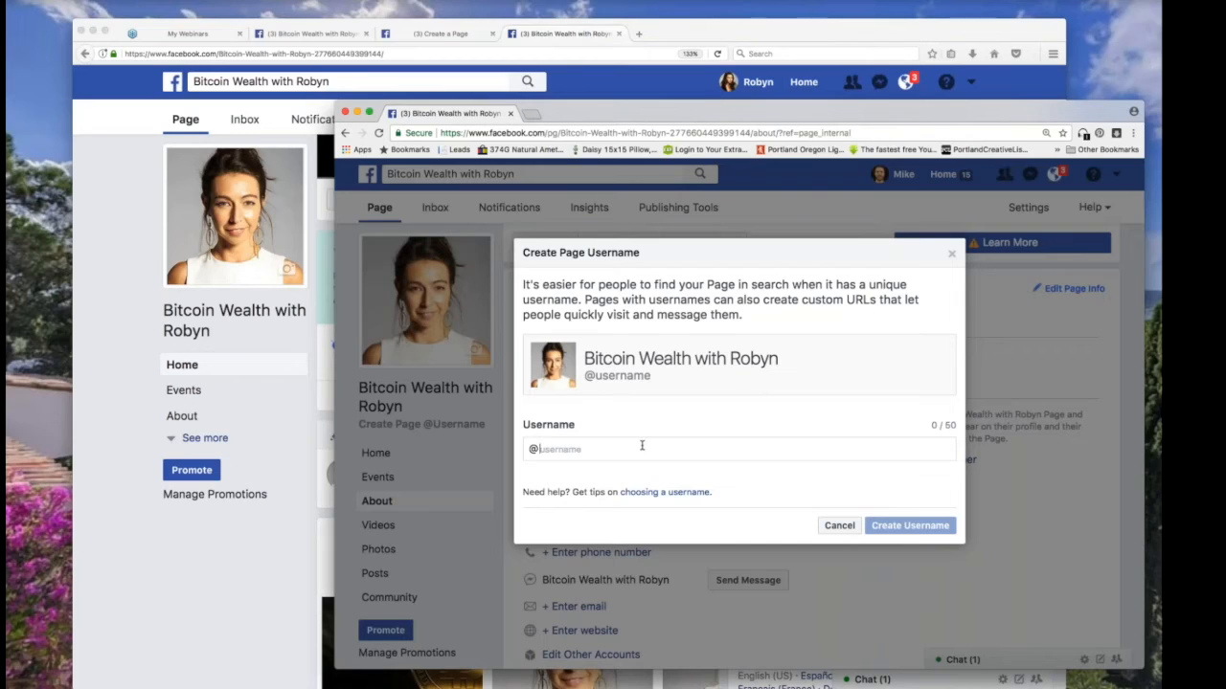
pyautogui.write('bitcoin')
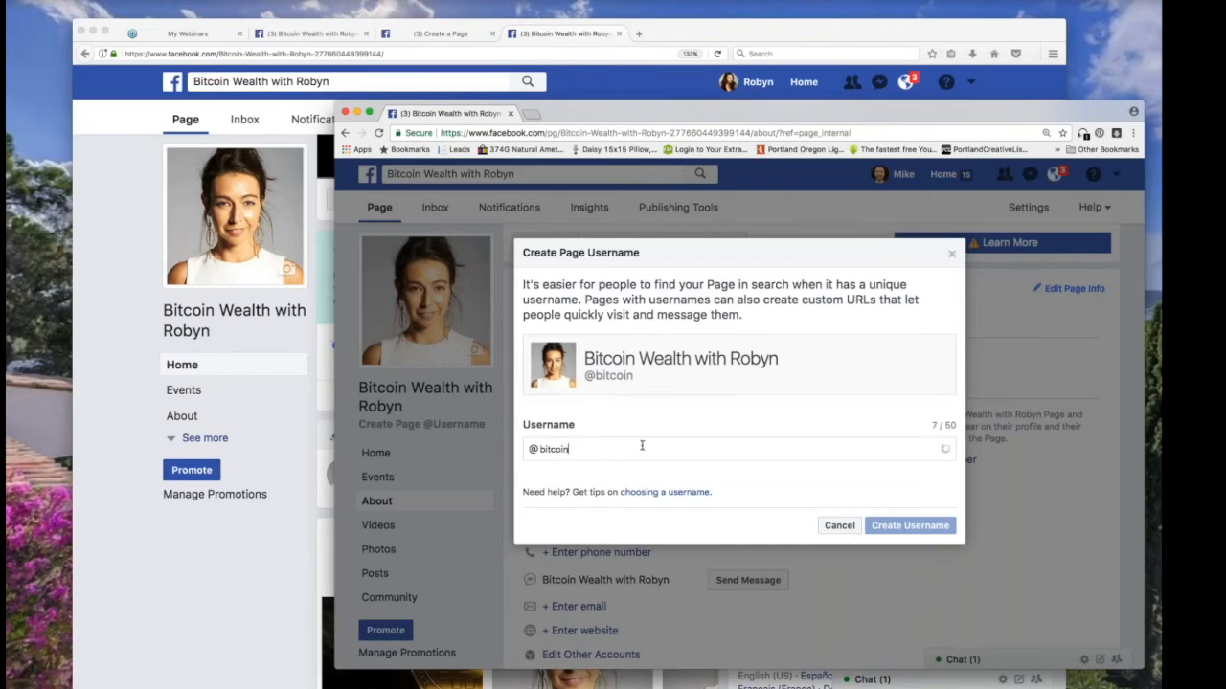
pyautogui.write('wealthwithrobyn')
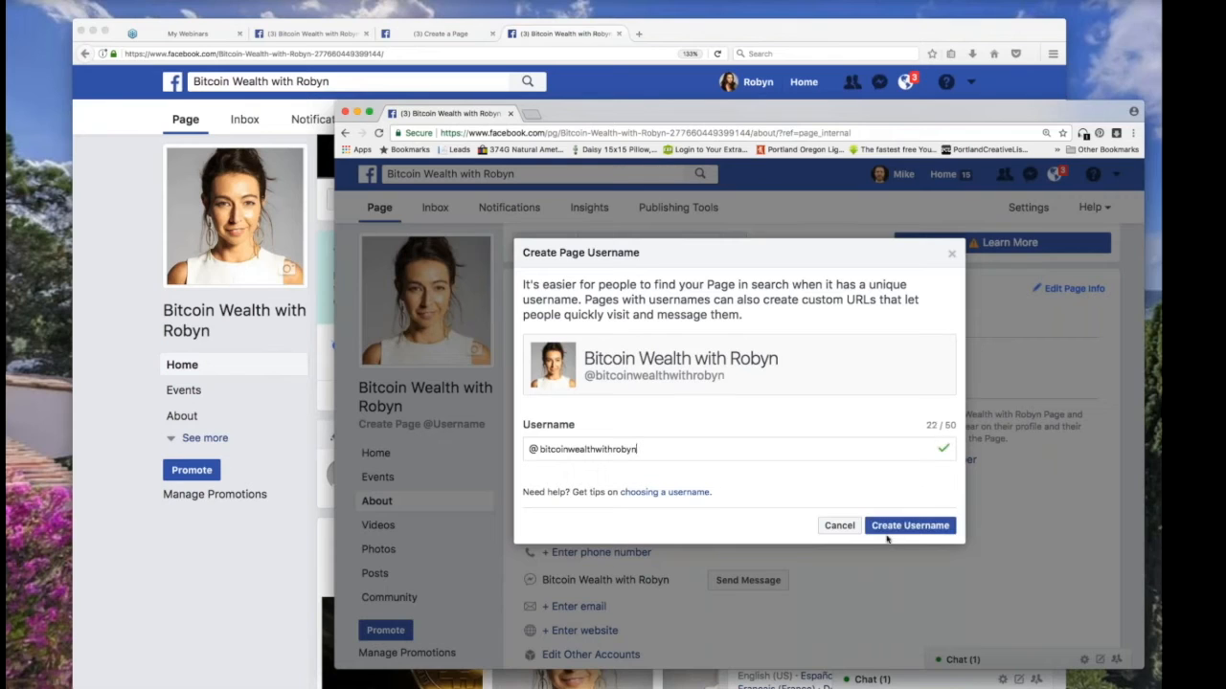
pyautogui.click(912, 523)
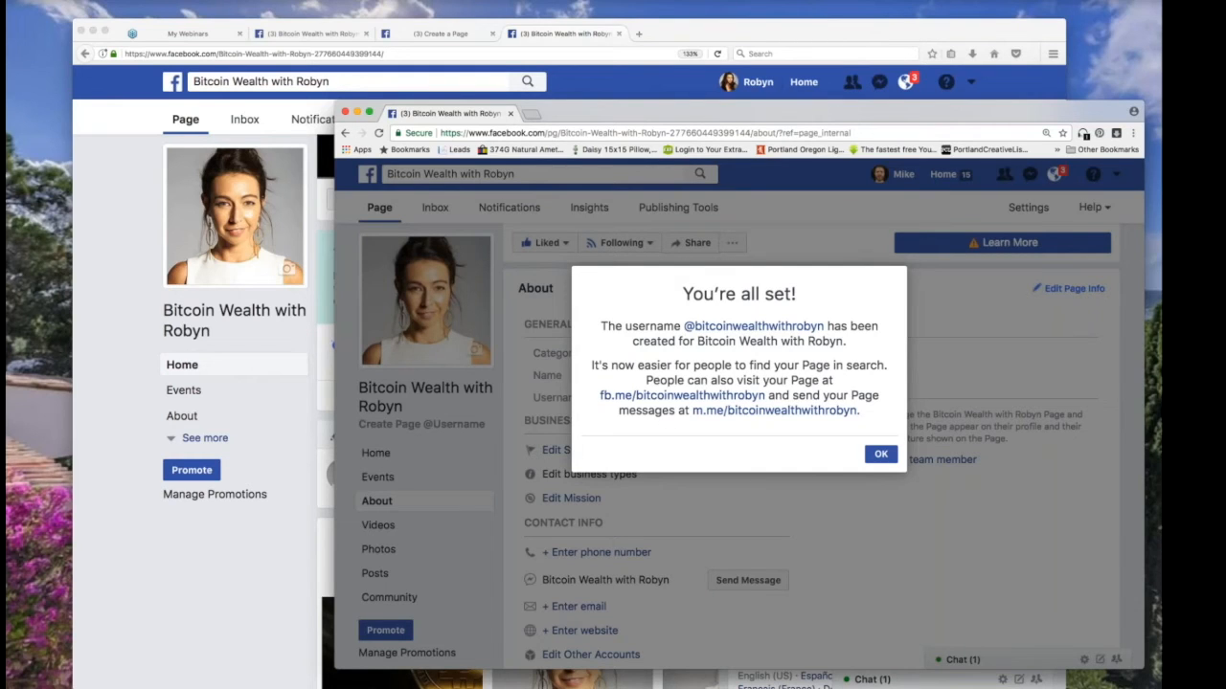
# Select the fb.me/bitcoinwealthwithrobyn link in the 'You're all set!' dialog, then close it with OK.
pyautogui.moveTo(337, 157)
pyautogui.mouseDown()
pyautogui.moveTo(931, 513)
pyautogui.moveTo(1144, 658)
pyautogui.mouseUp()
pyautogui.moveTo(600, 395); pyautogui.dragTo(763, 404)
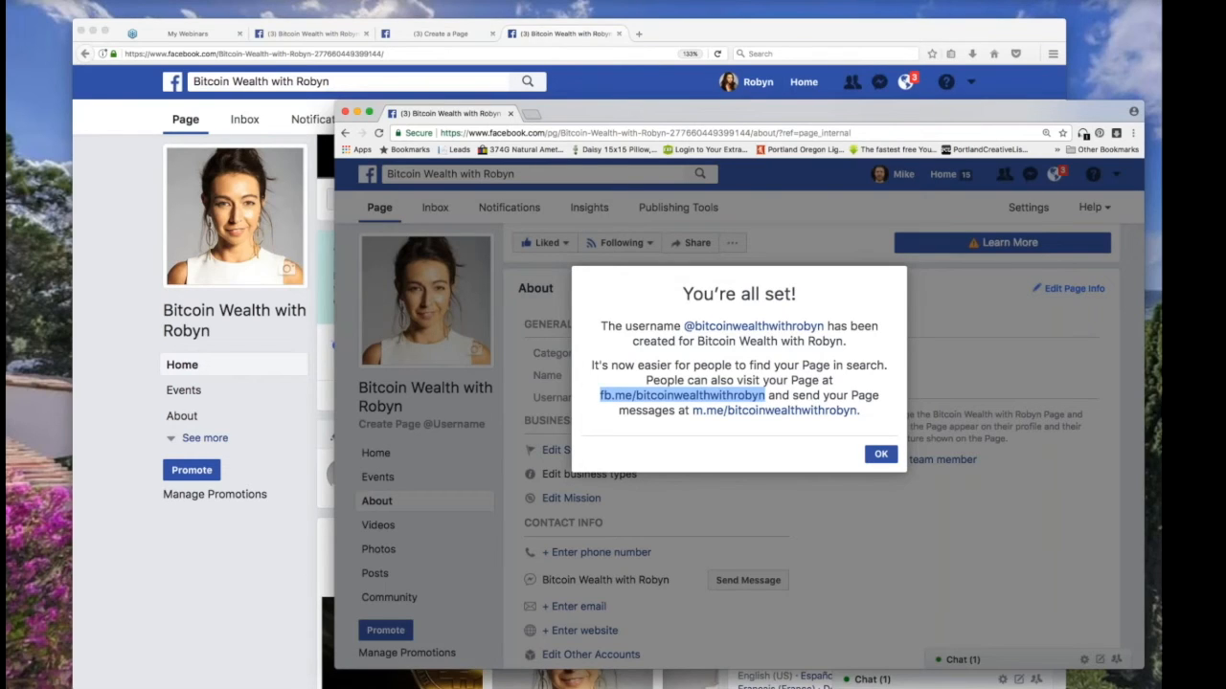
pyautogui.press('super+Tab')
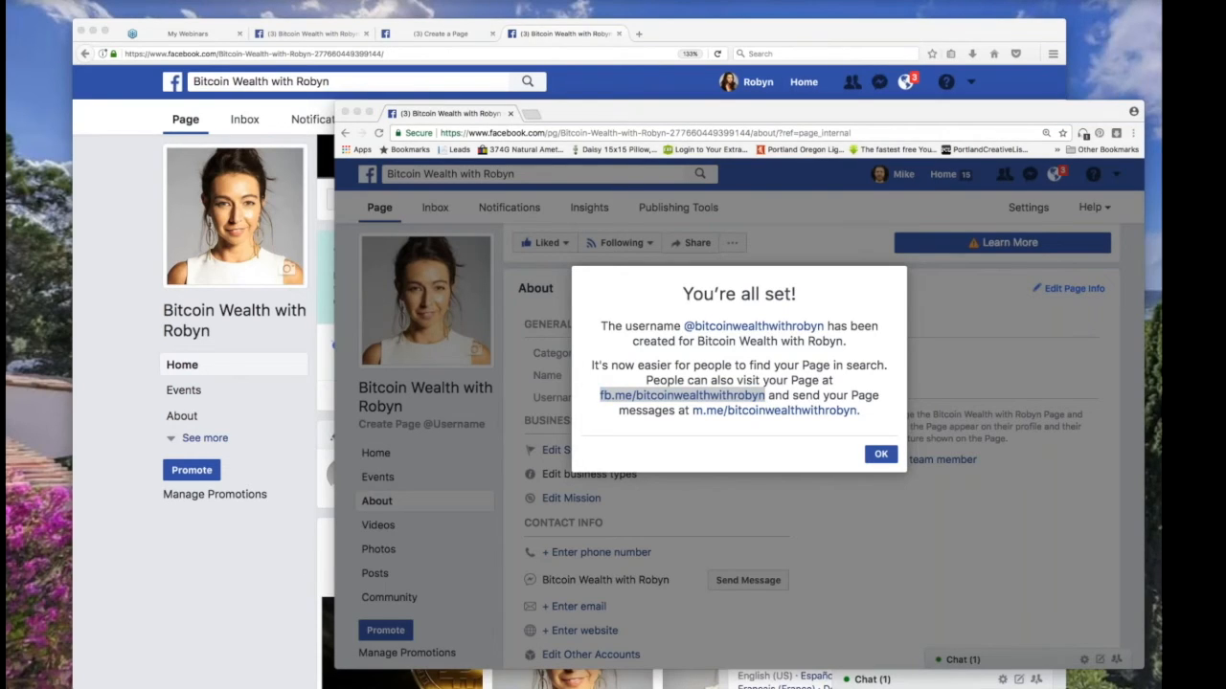
pyautogui.press('super+Tab')
pyautogui.click(888, 448)
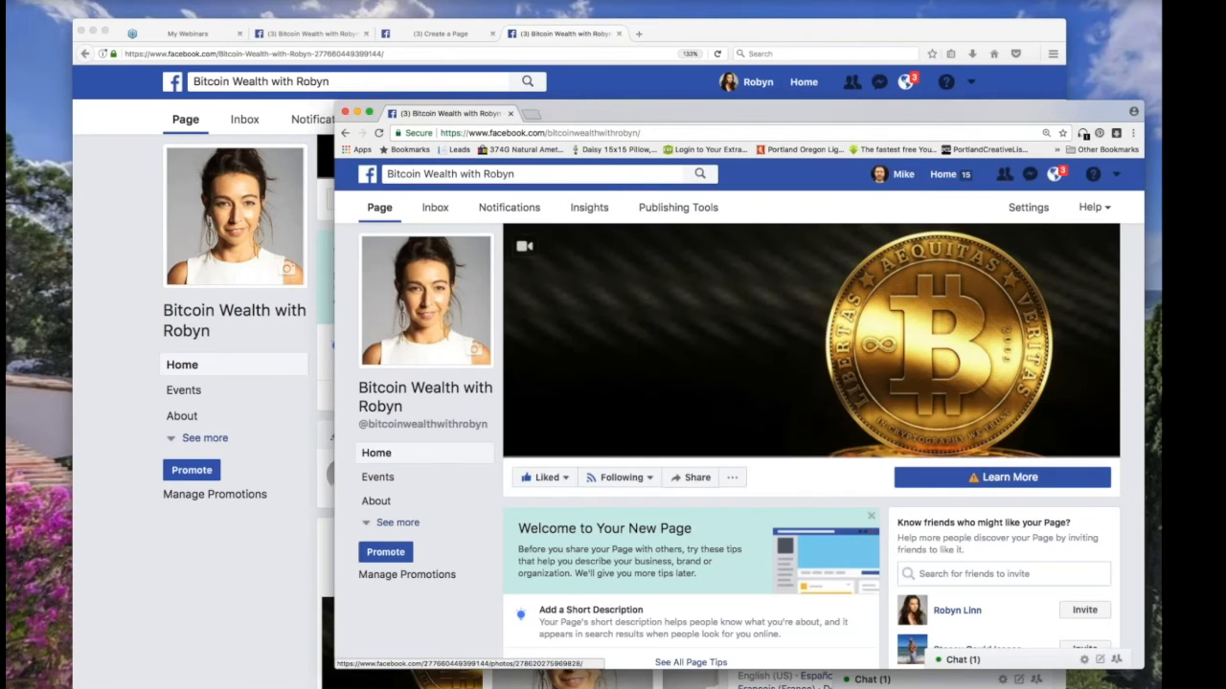
# Go to the News Feed, then in Firefox append /bitcoinwealthwithrobyn to the facebook.com address.
pyautogui.click(368, 174)
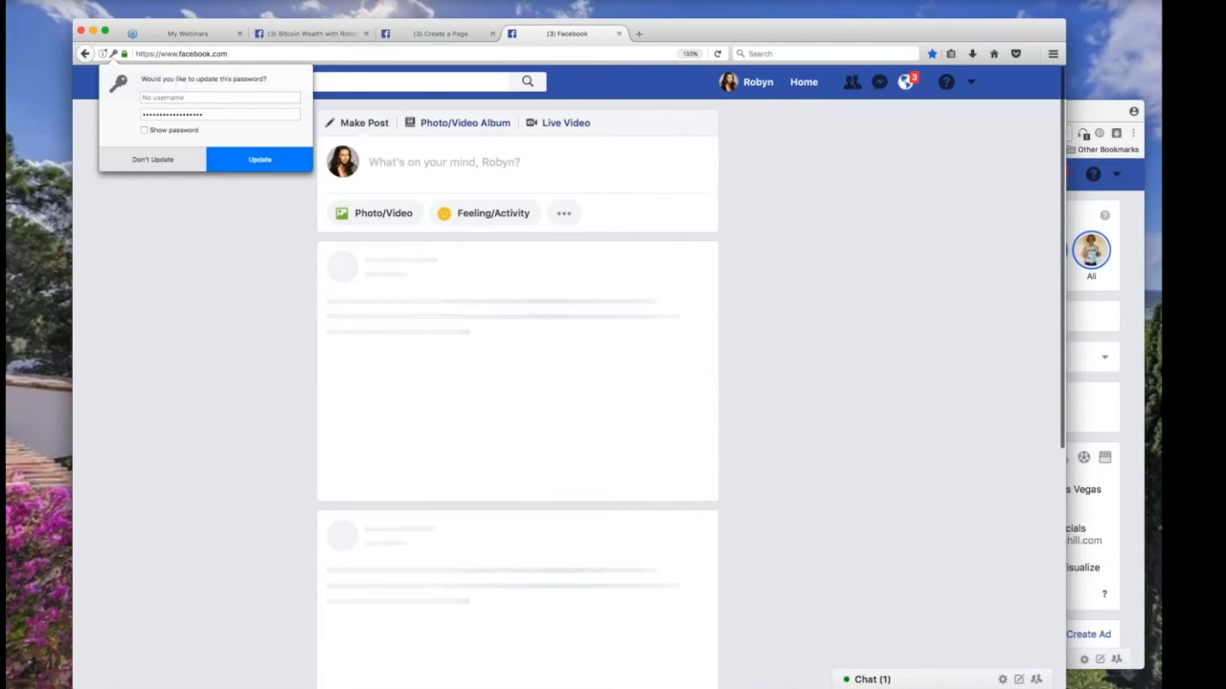
pyautogui.press('Escape')
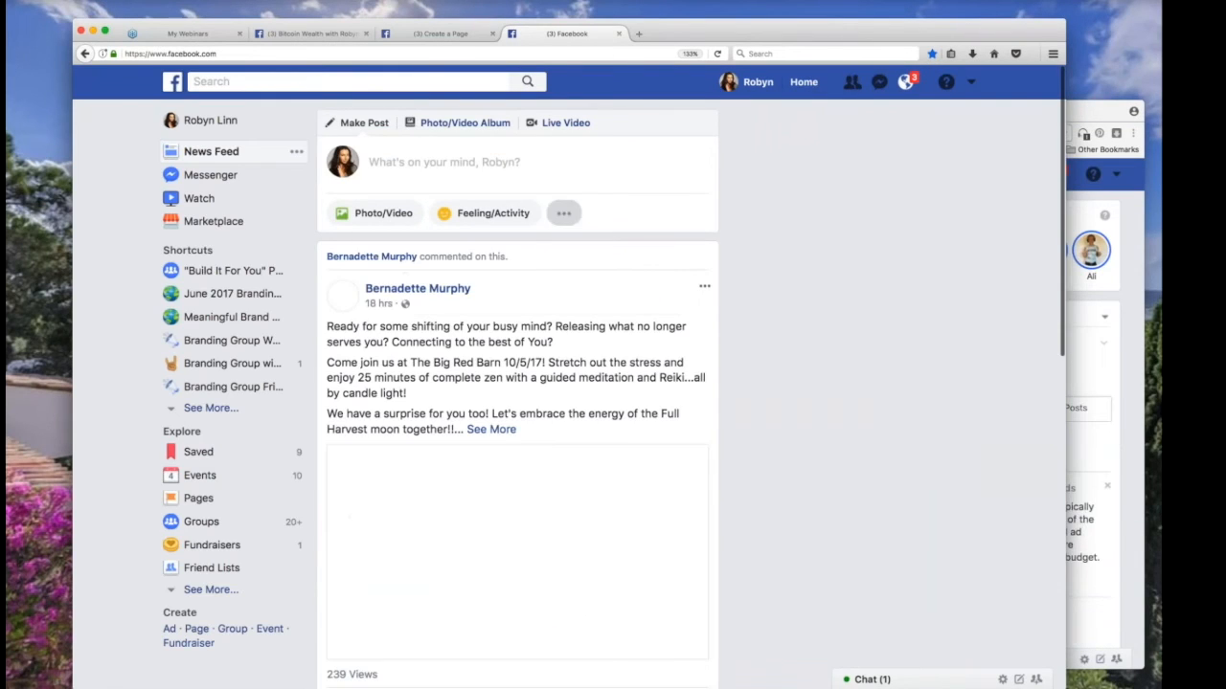
pyautogui.click(362, 82)
pyautogui.click(222, 54)
pyautogui.click(222, 54)
pyautogui.write('/bitcoin')
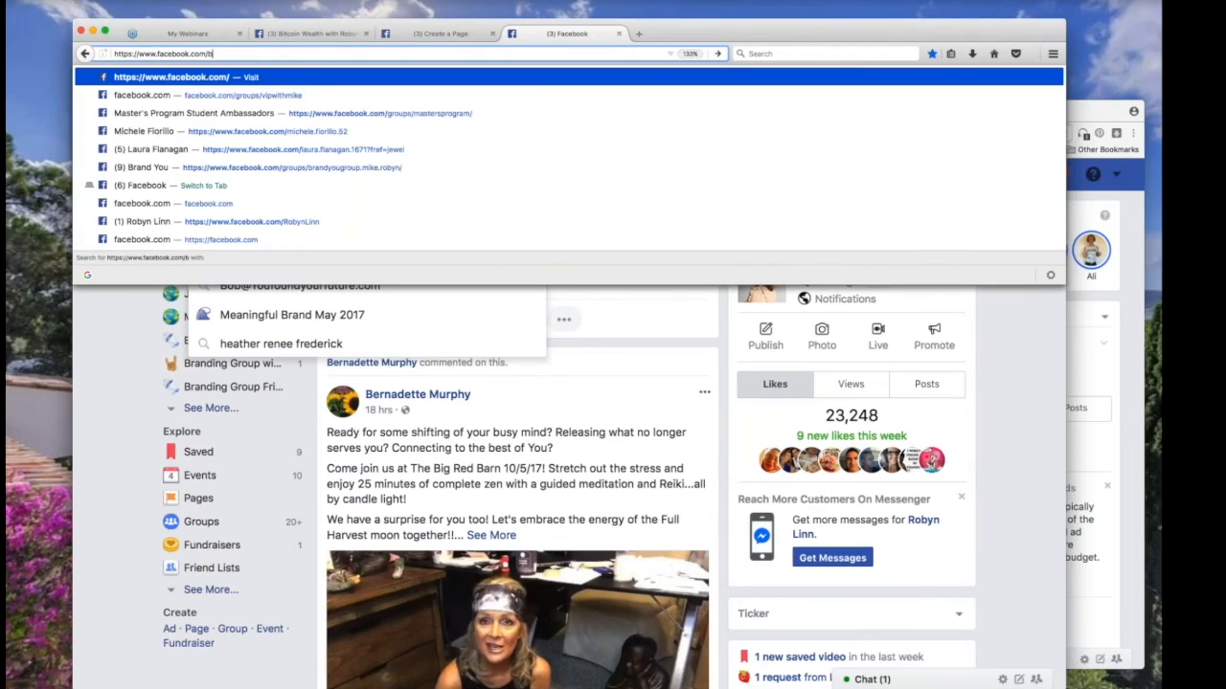
pyautogui.write('wealthwithrobyn')
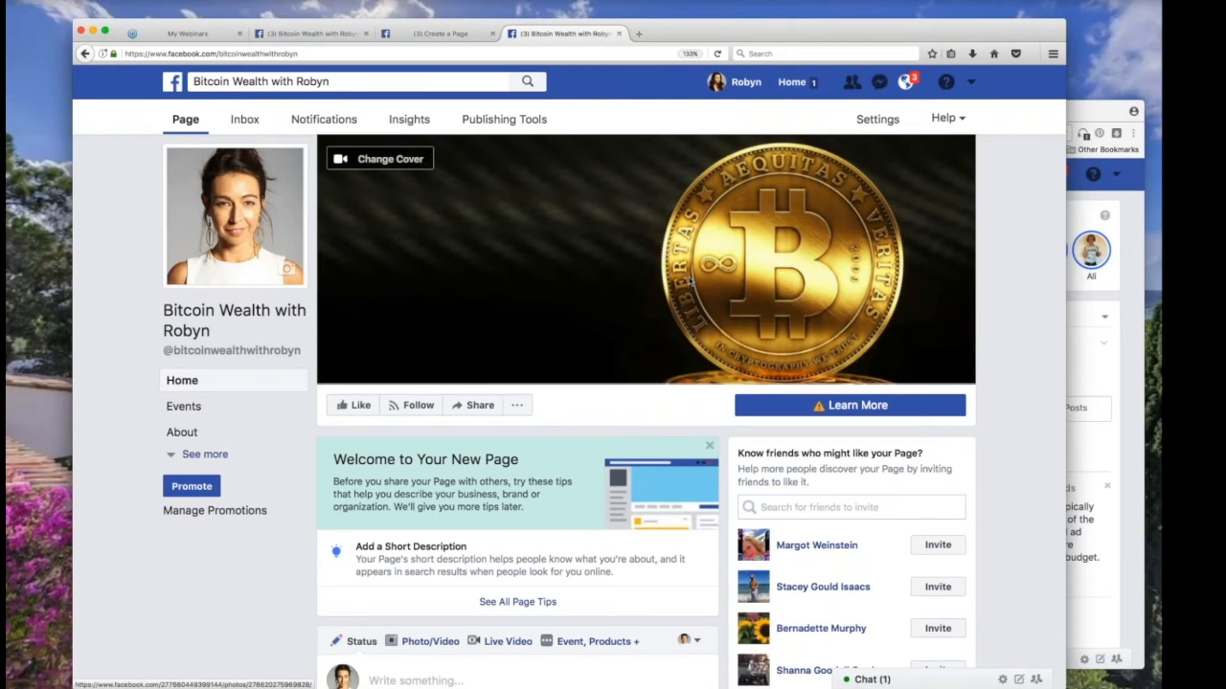
pyautogui.moveTo(1064, 257); pyautogui.dragTo(1107, 256)
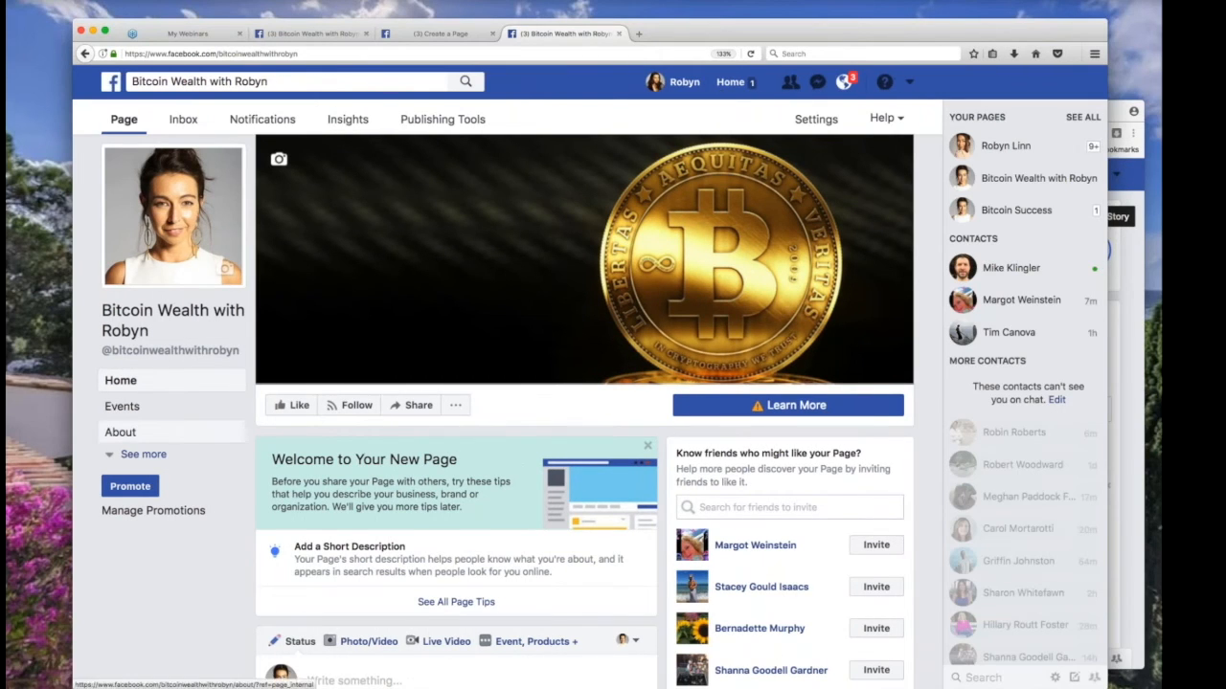
pyautogui.click(120, 432)
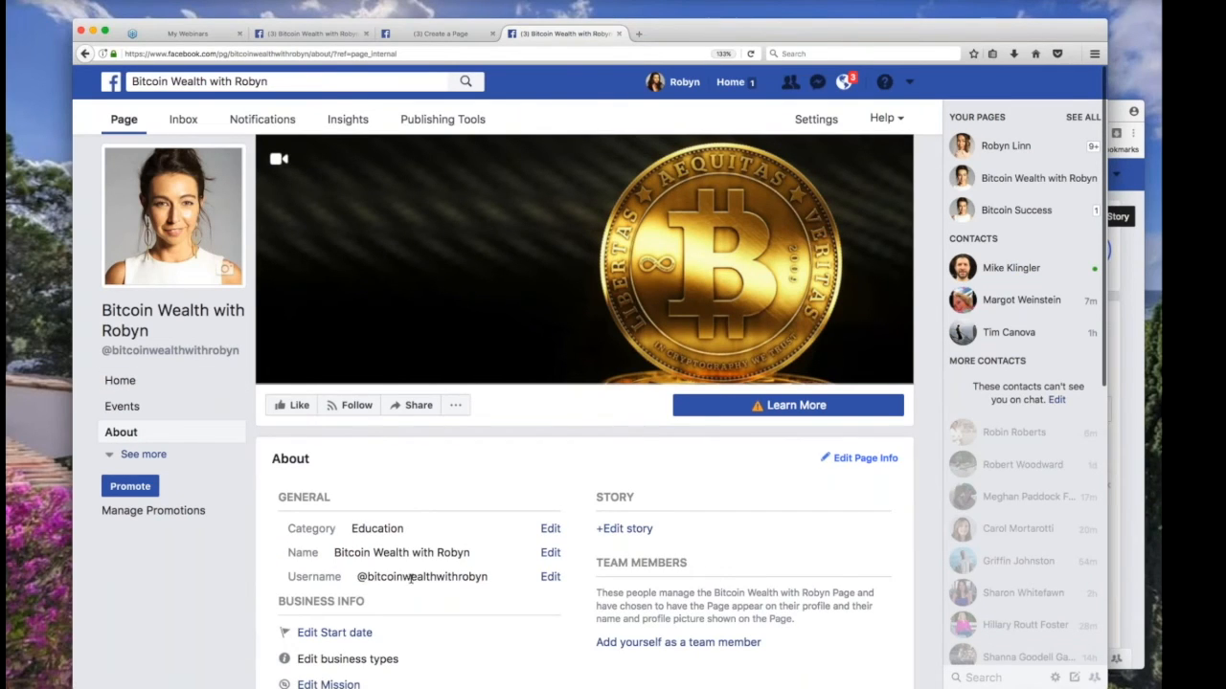
pyautogui.scroll(-1, 443, 575)
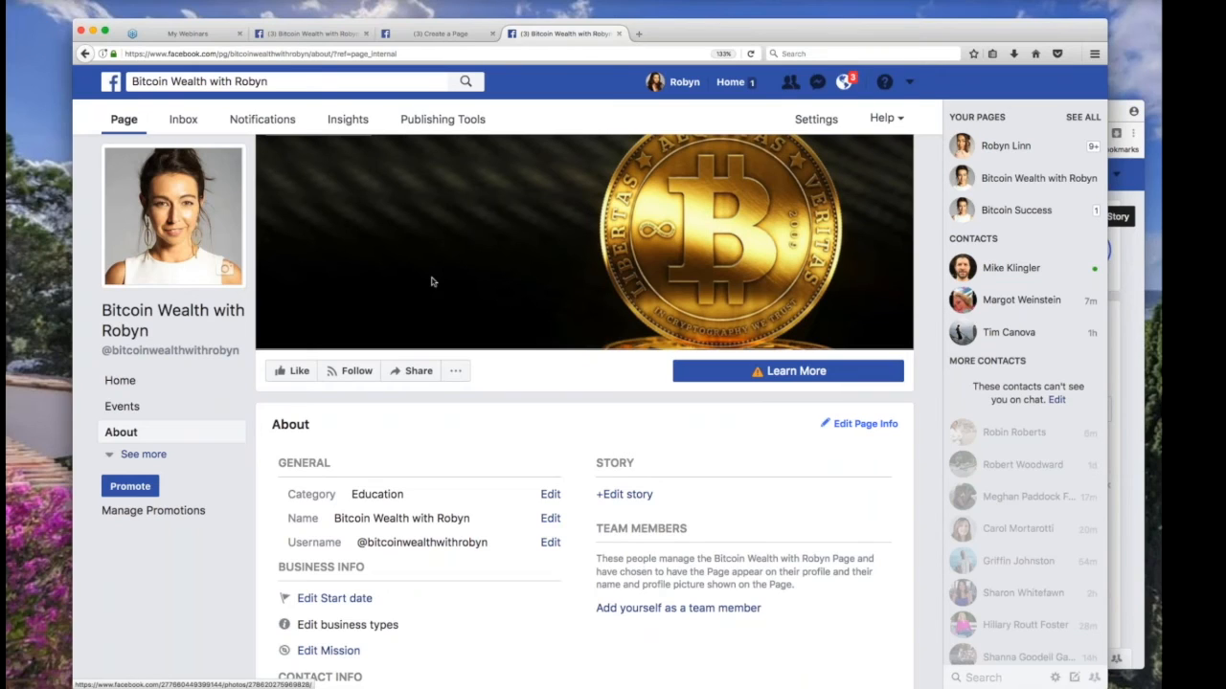
# Open a new Firefox tab and go to canva.com.
pyautogui.click(639, 35)
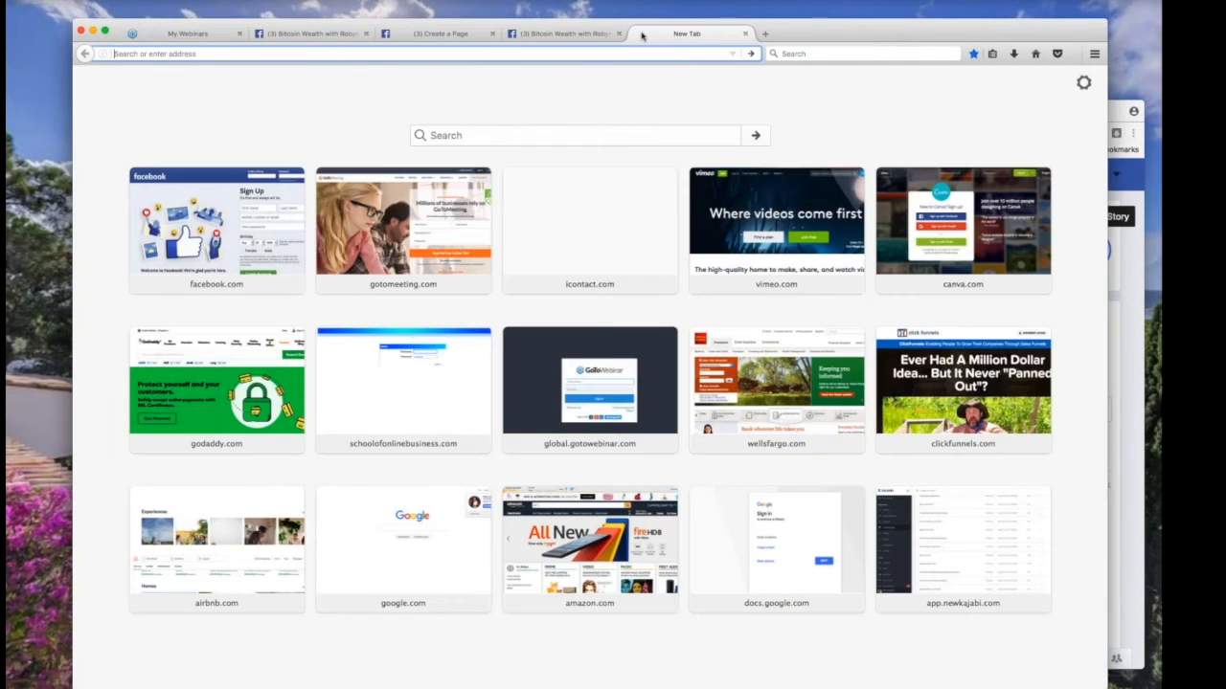
pyautogui.write('canva.com/')
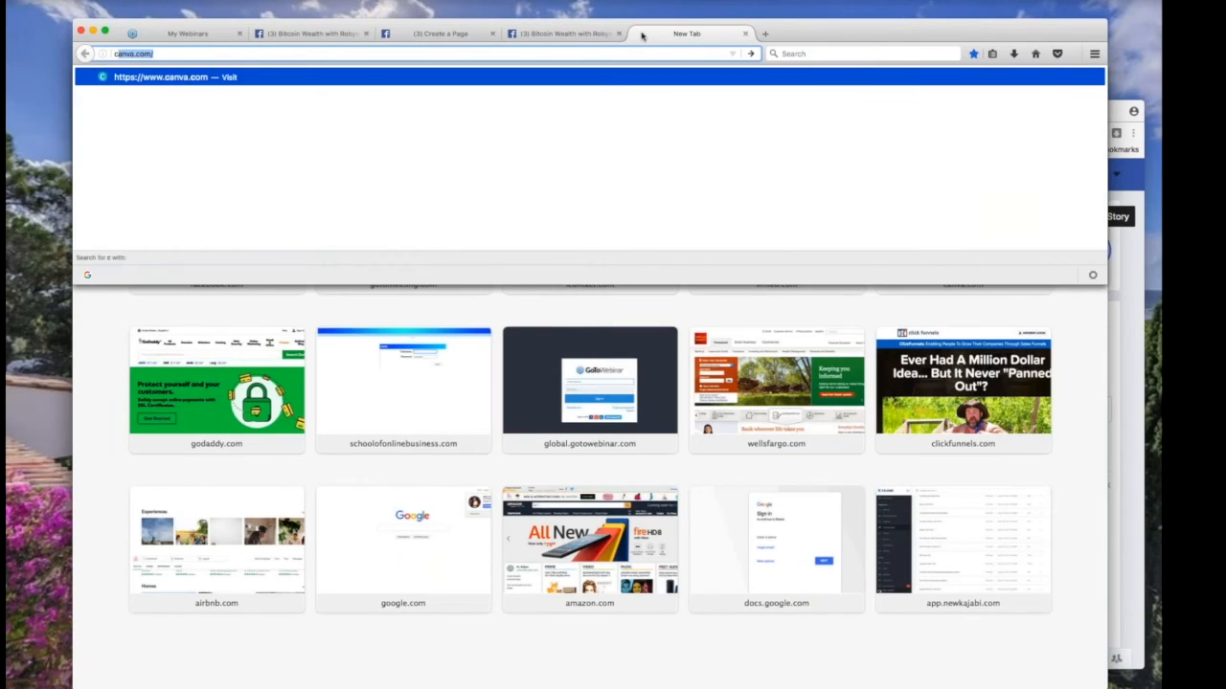
pyautogui.press('Return')
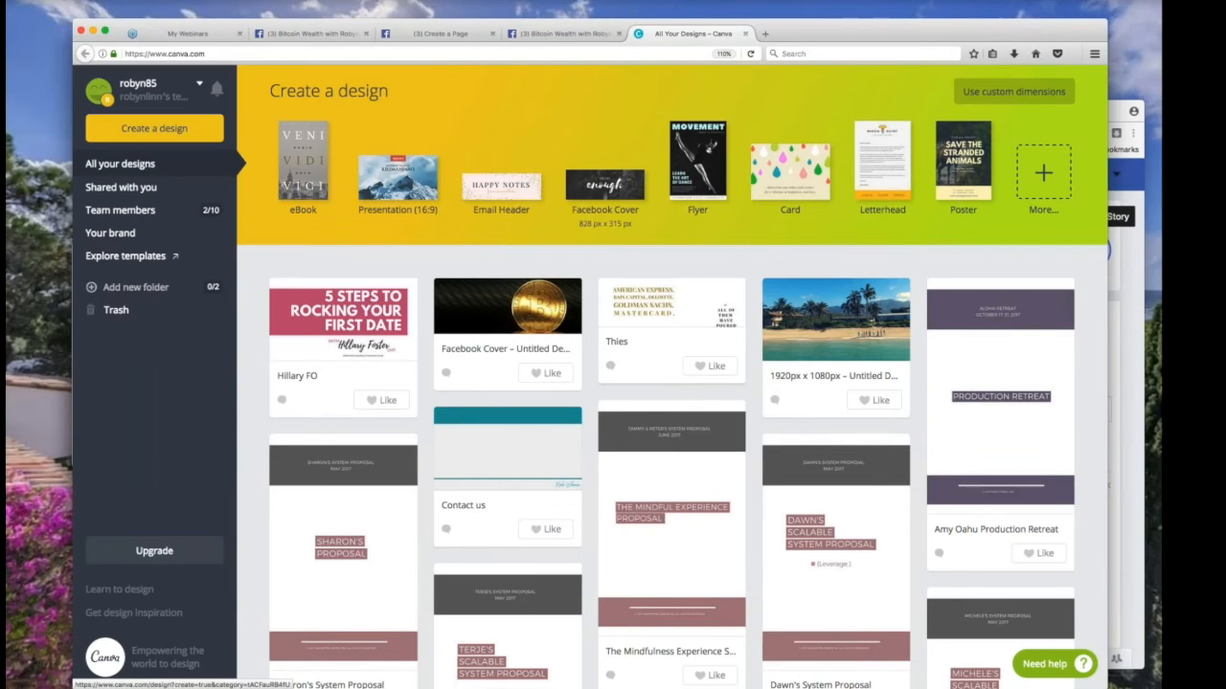
# Start a blank Facebook Cover design and place the uploaded villa-and-pool photo on it.
pyautogui.click(598, 221)
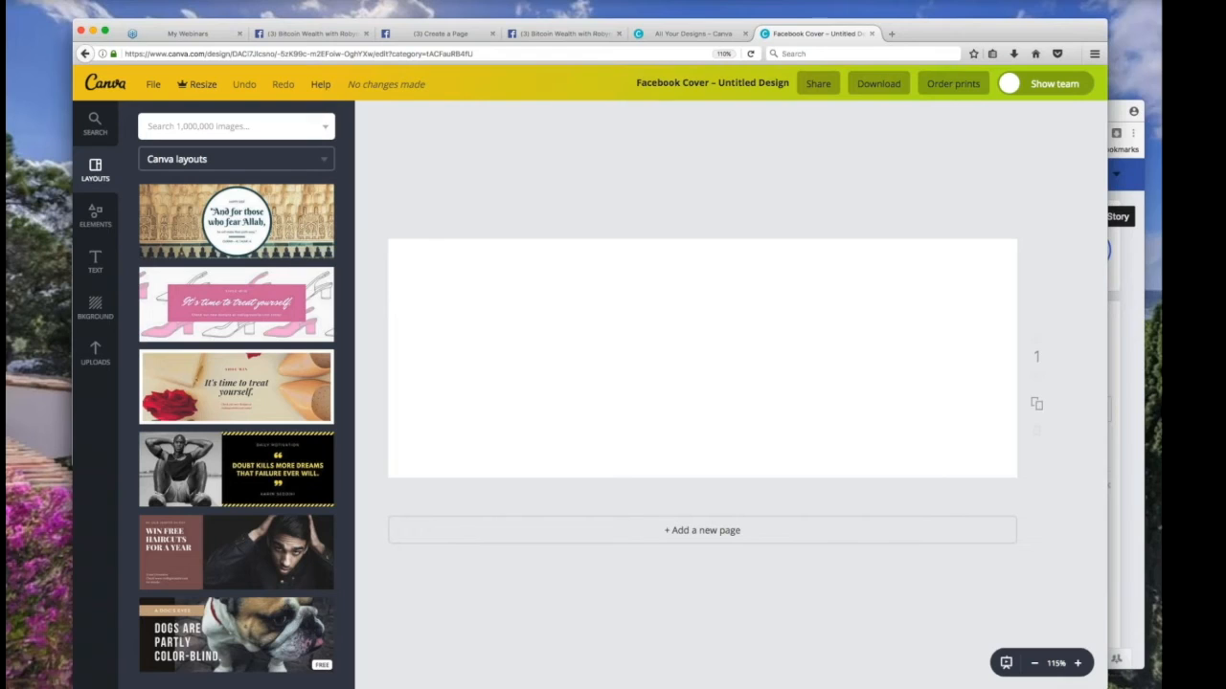
pyautogui.scroll(-4, 182, 511)
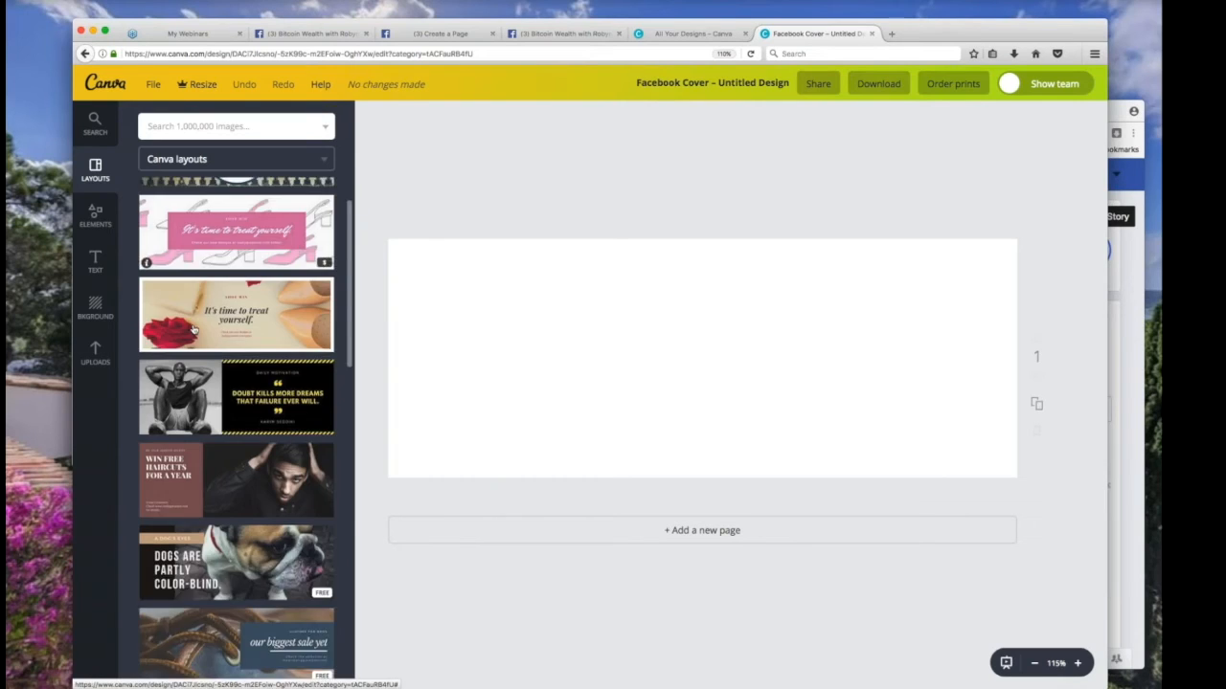
pyautogui.scroll(-3, 182, 511)
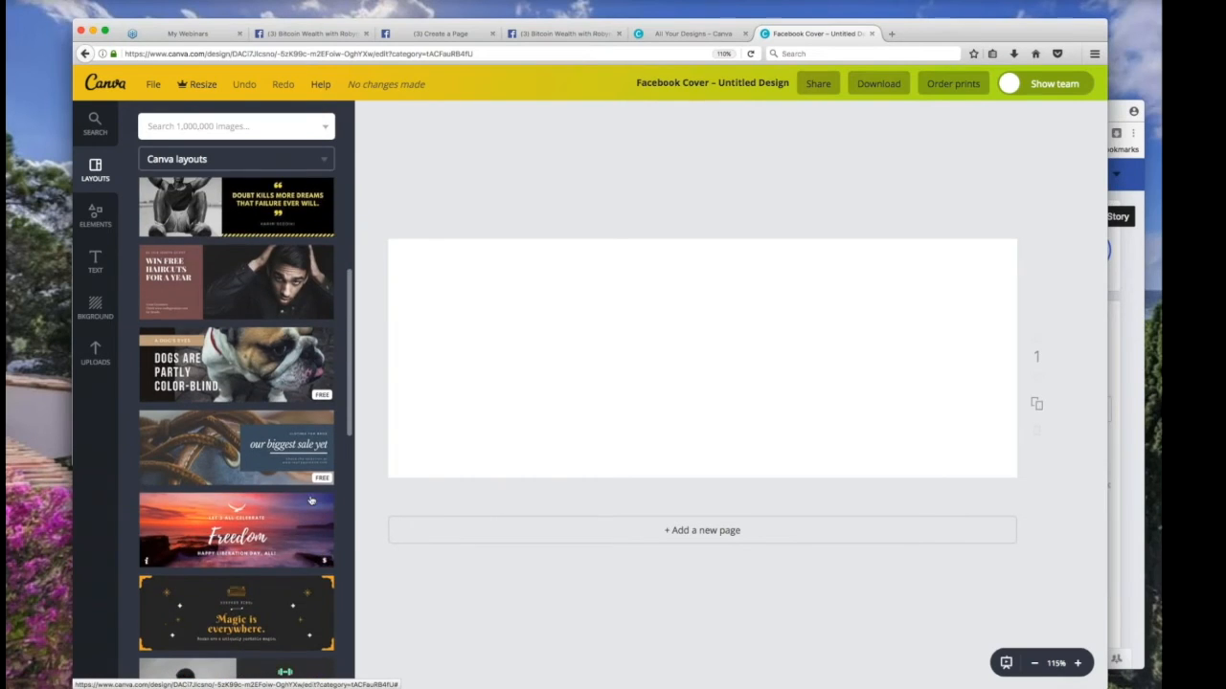
pyautogui.scroll(-2, 282, 432)
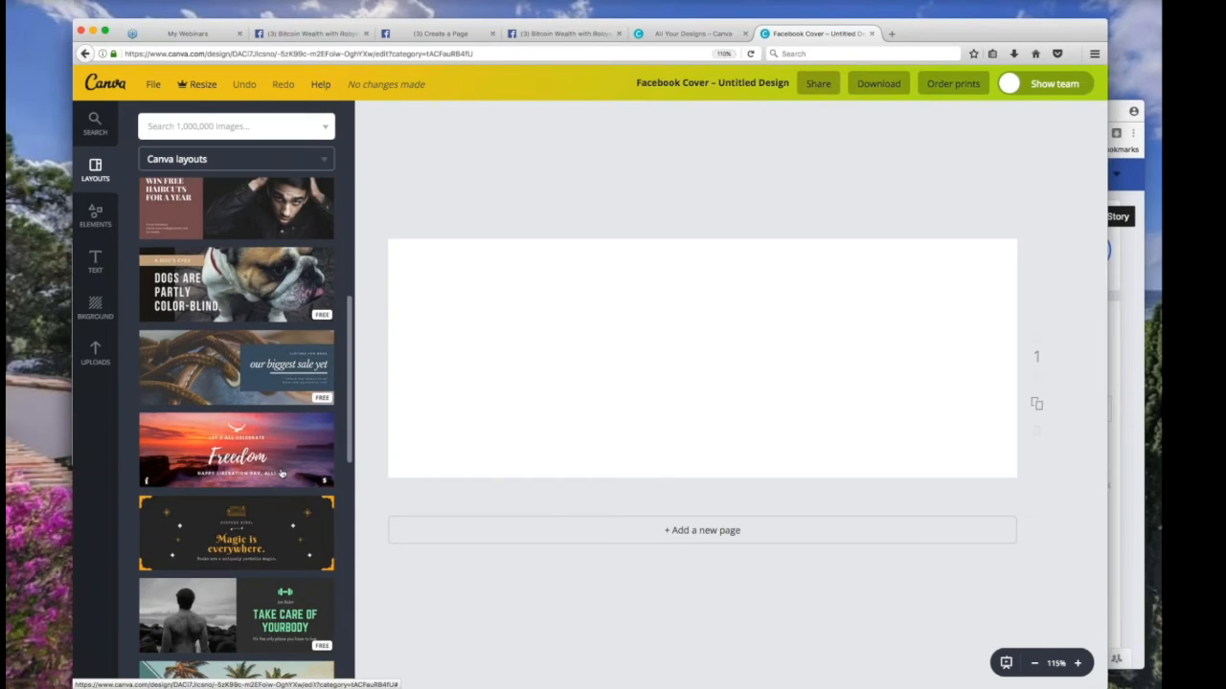
pyautogui.scroll(8, 325, 565)
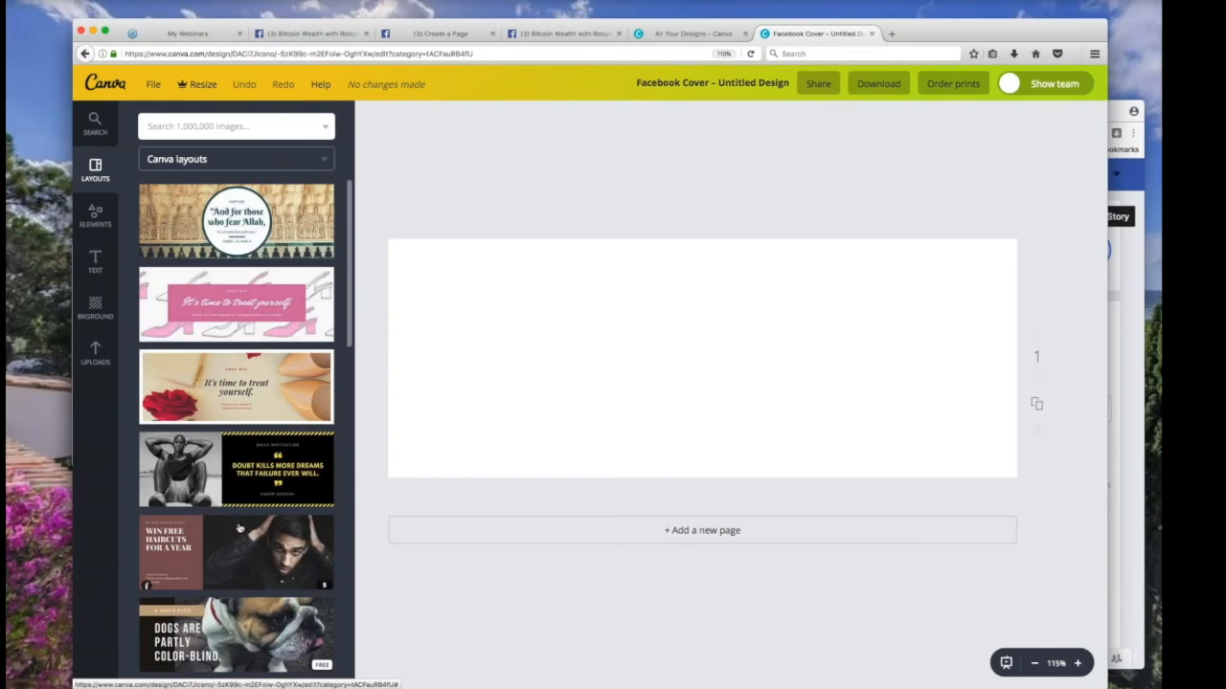
pyautogui.click(94, 348)
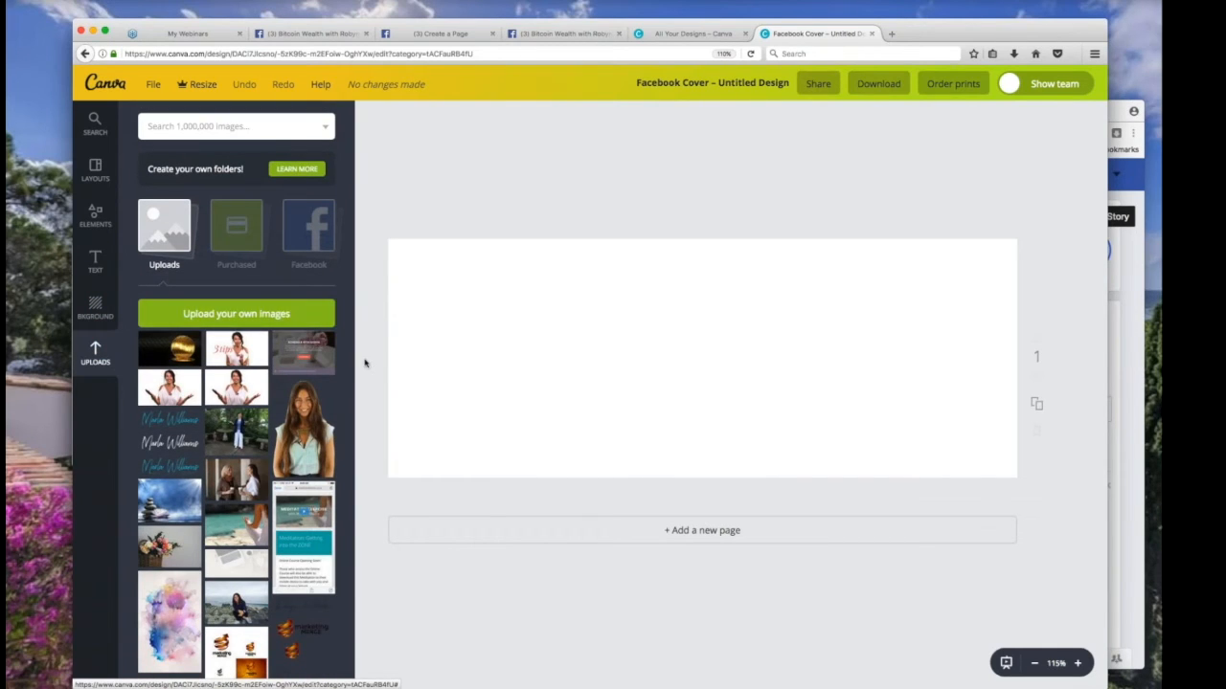
pyautogui.scroll(-5, 196, 450)
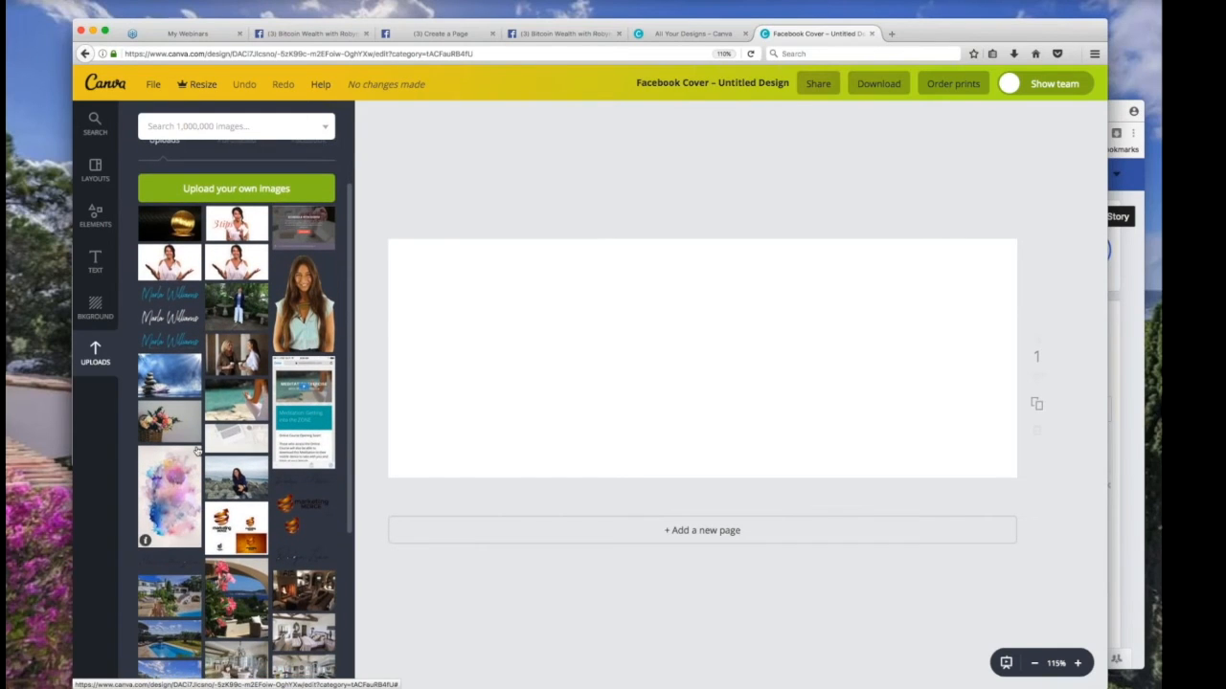
pyautogui.scroll(-5, 197, 450)
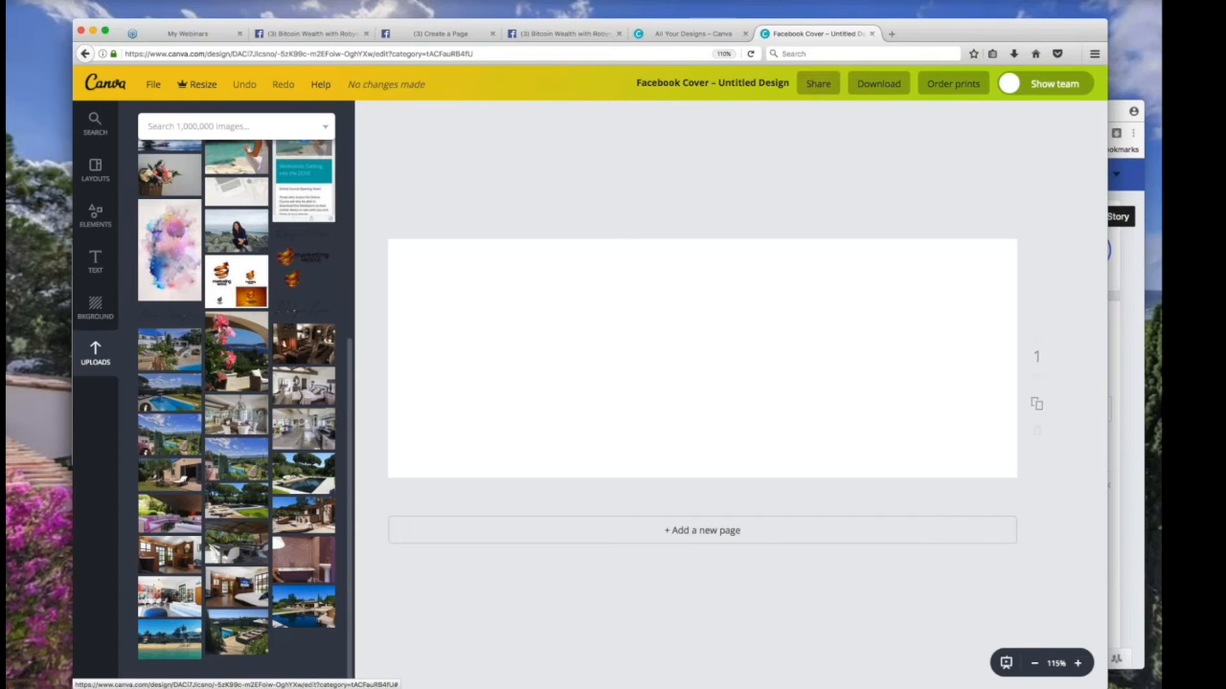
pyautogui.click(177, 403)
# Stretch the photo to the cover's full height and width, cancelling the upload file picker.
pyautogui.moveTo(529, 242); pyautogui.dragTo(369, 141)
pyautogui.moveTo(874, 469); pyautogui.dragTo(1043, 522)
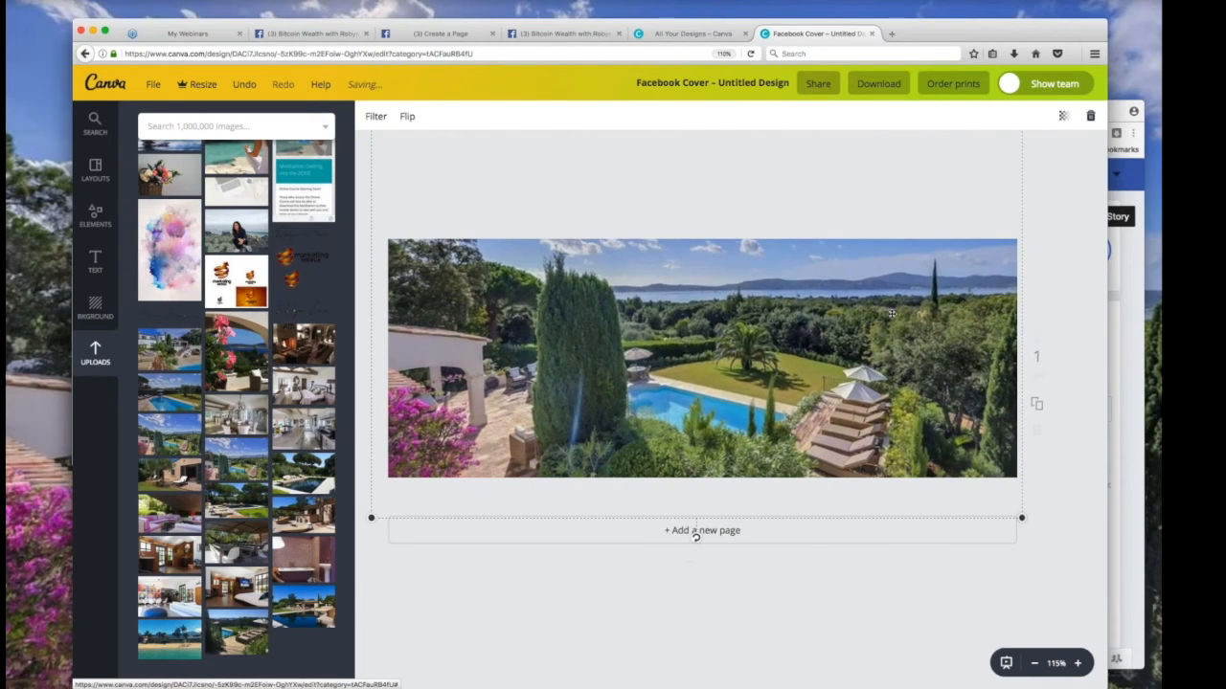
pyautogui.scroll(5, 241, 317)
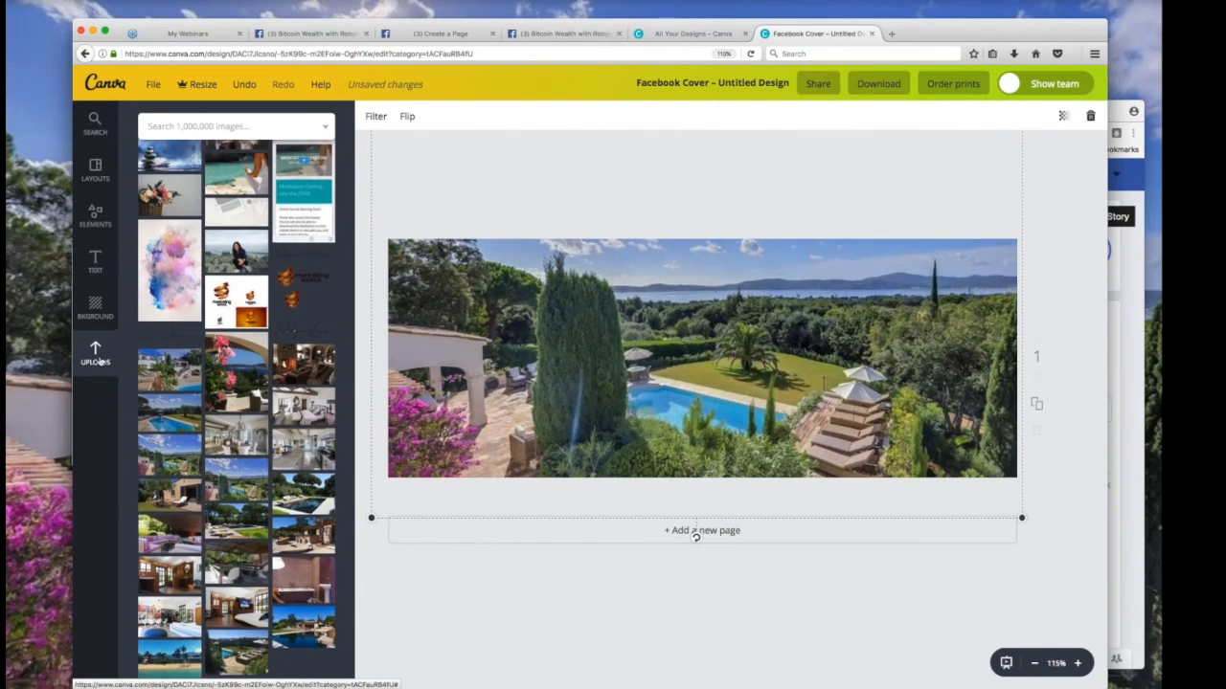
pyautogui.click(242, 317)
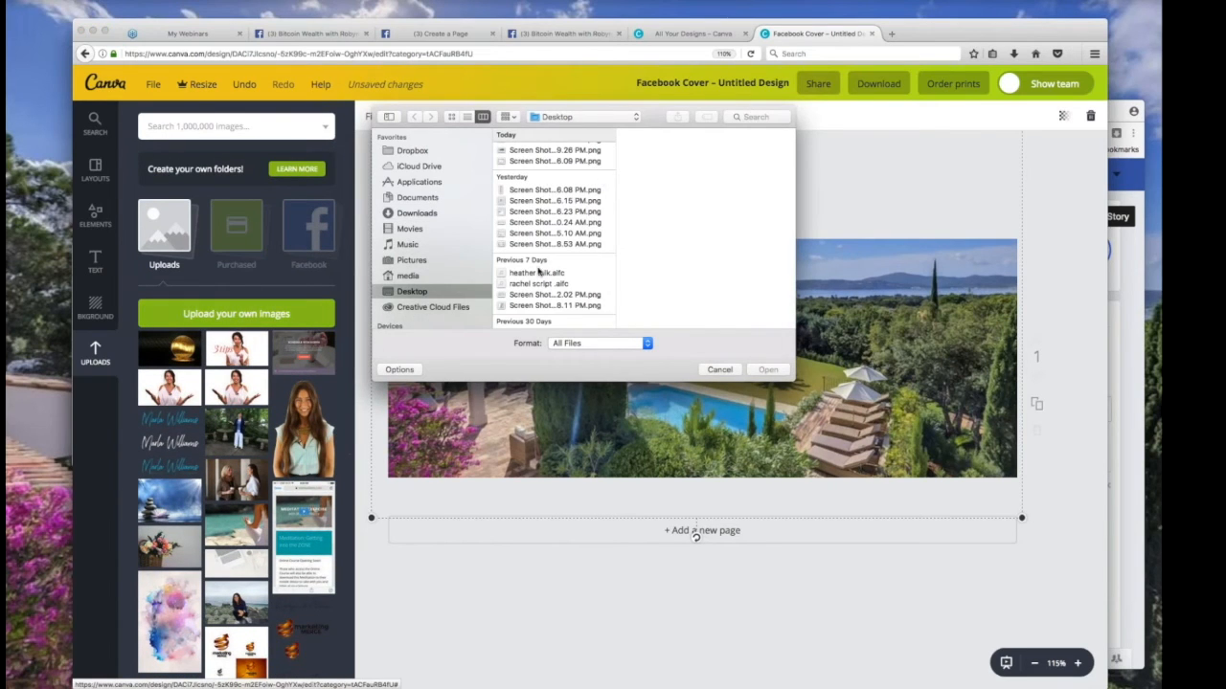
pyautogui.scroll(-5, 429, 297)
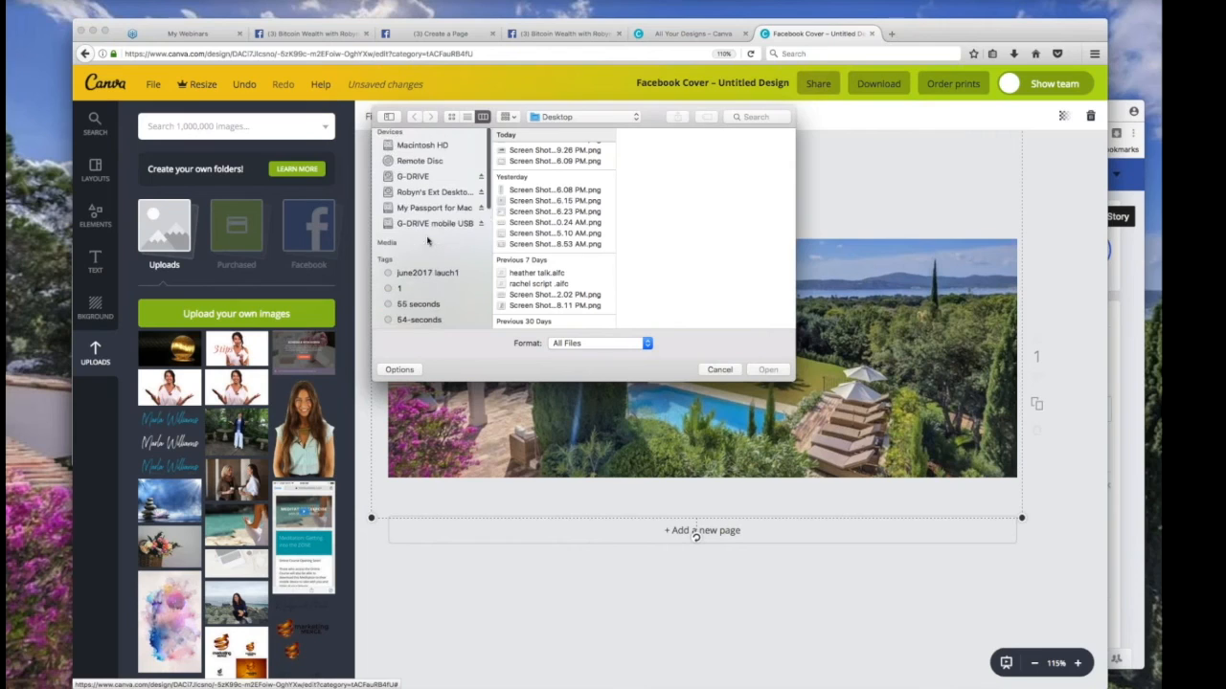
pyautogui.scroll(4, 442, 249)
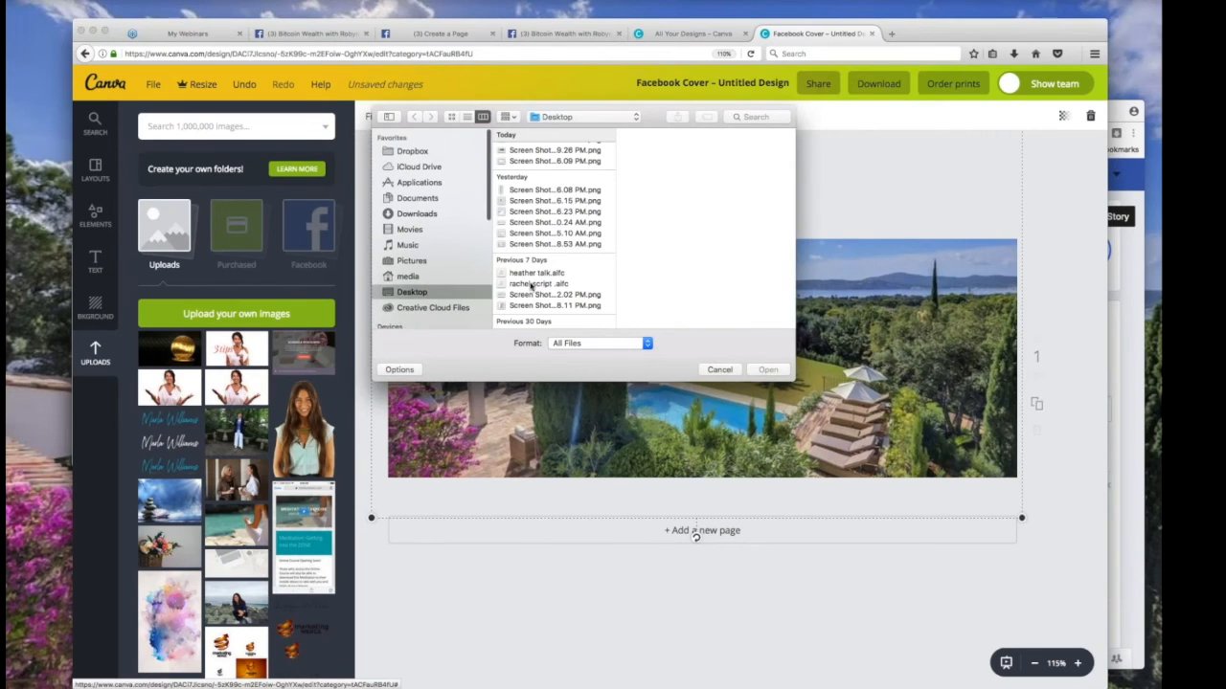
pyautogui.click(720, 369)
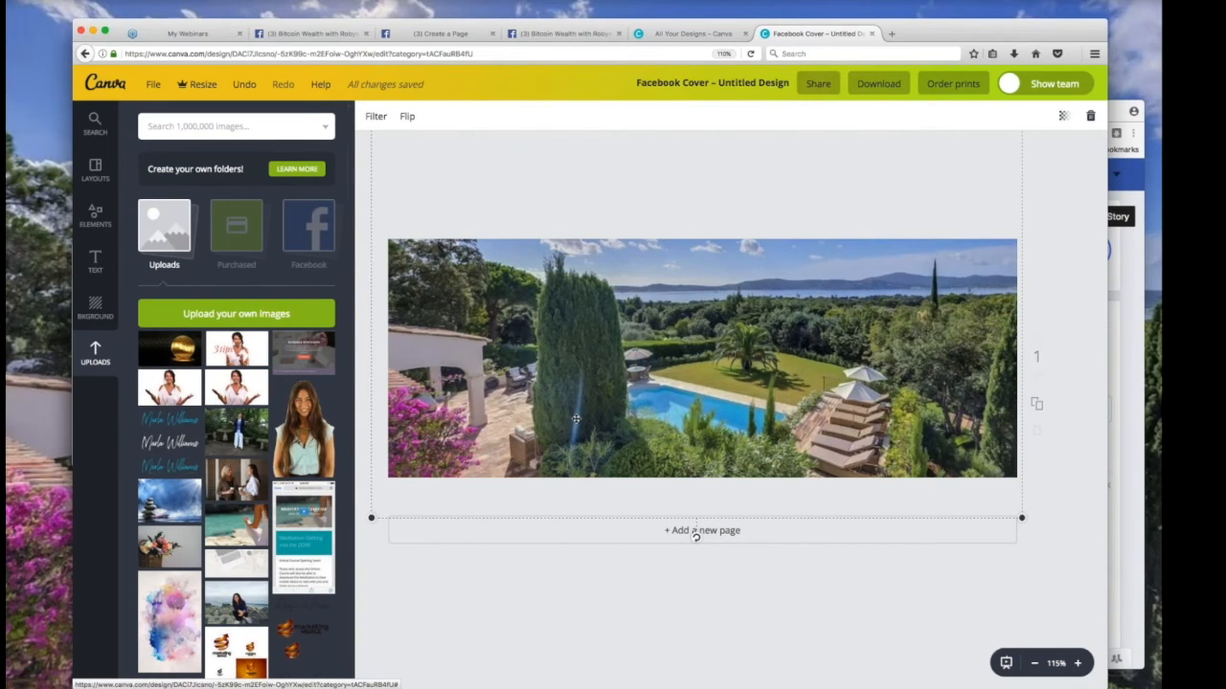
# Shift and enlarge the photo until no white strip remains, then reselect it.
pyautogui.moveTo(576, 418); pyautogui.dragTo(637, 417)
pyautogui.moveTo(433, 517); pyautogui.dragTo(425, 522)
pyautogui.moveTo(683, 393); pyautogui.dragTo(636, 379)
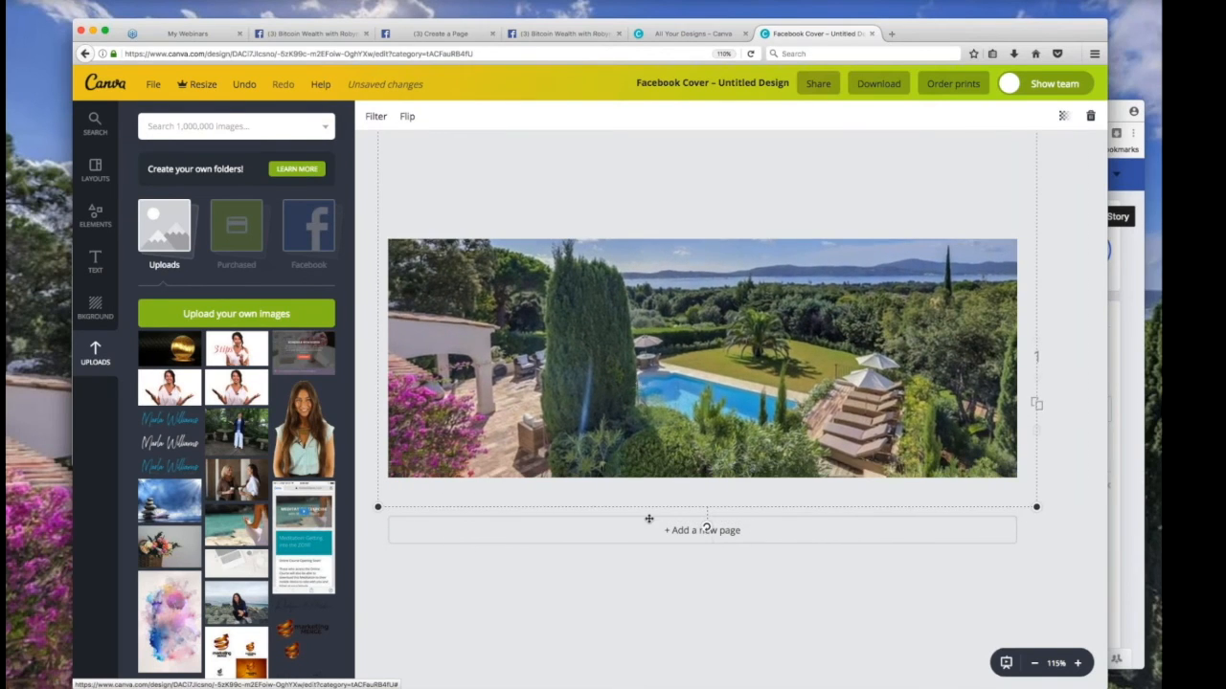
pyautogui.press('Escape')
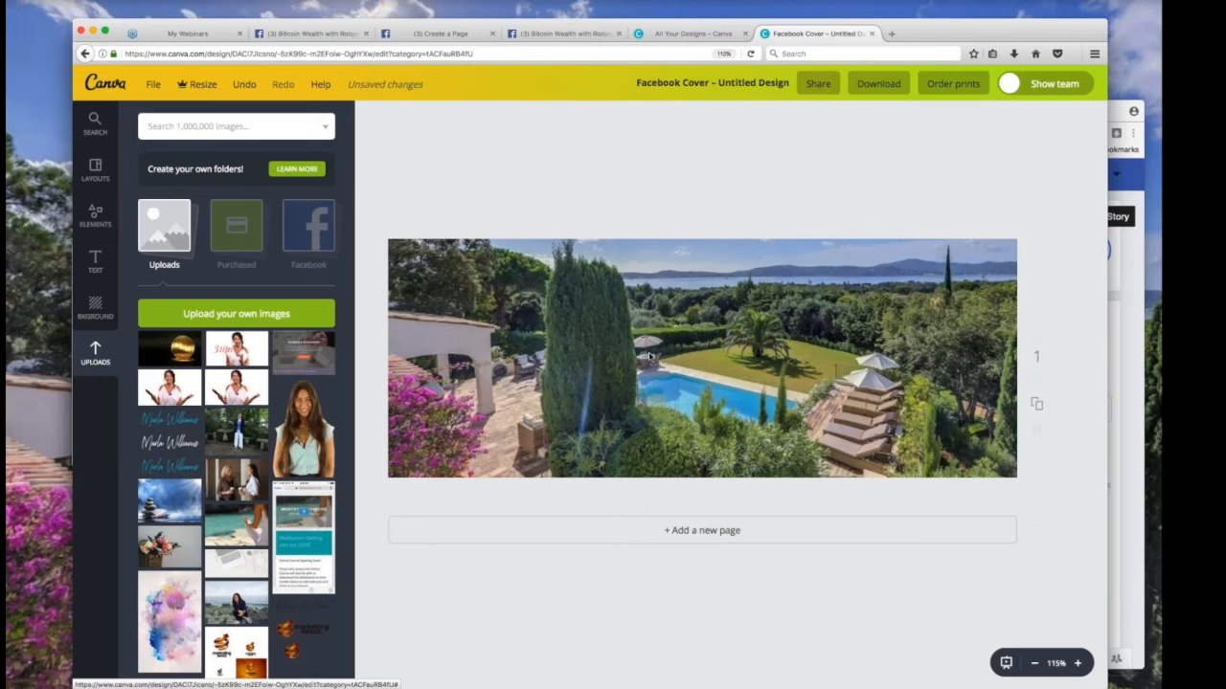
pyautogui.click(466, 289)
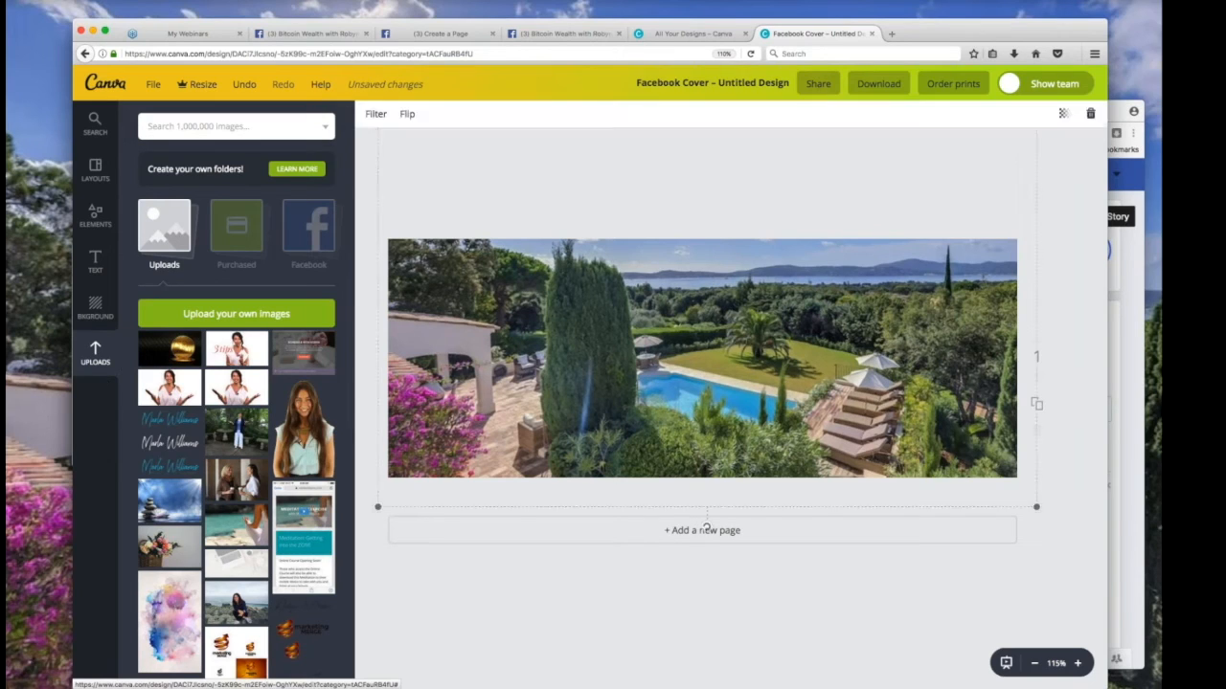
# Apply the EPIC filter to the cover photo with contrast -40, brightness -10 and blur +18.
pyautogui.click(376, 117)
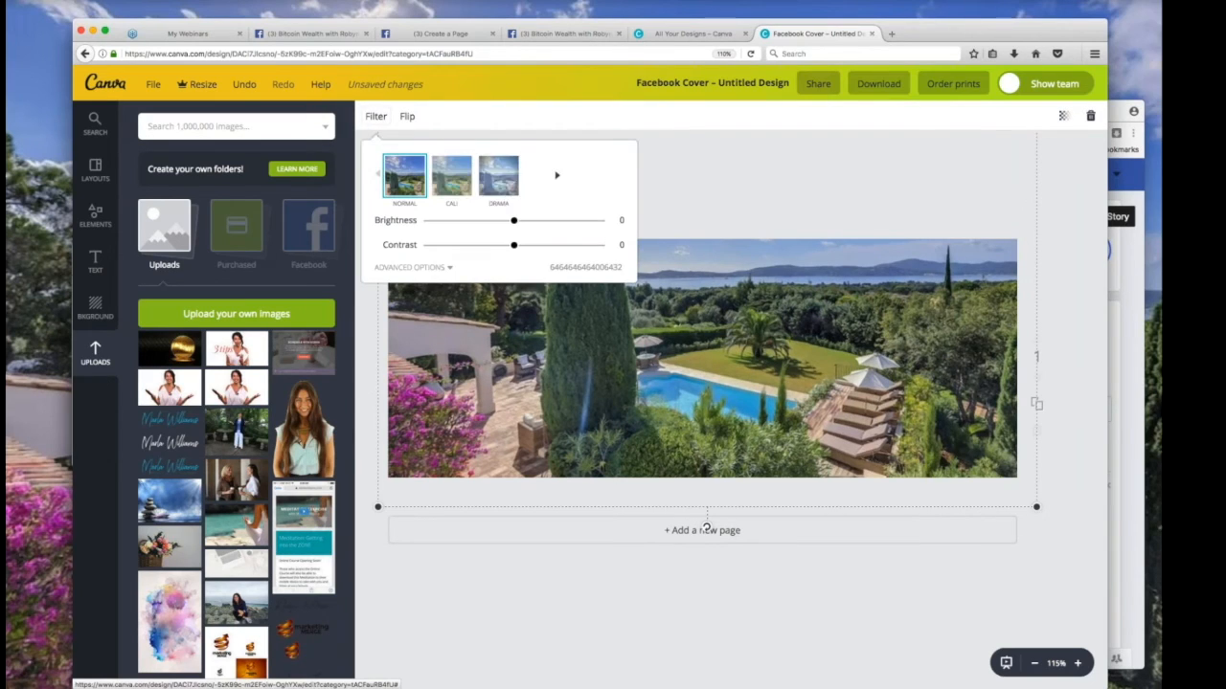
pyautogui.click(593, 176)
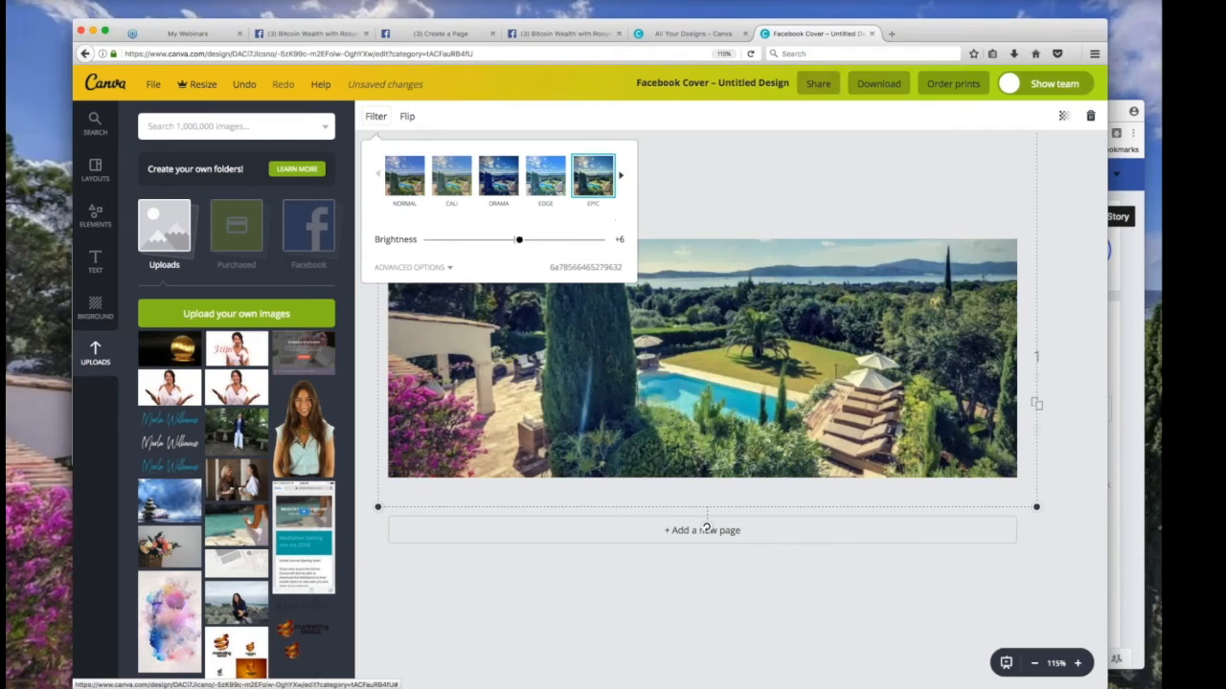
pyautogui.click(413, 268)
pyautogui.moveTo(531, 273)
pyautogui.mouseDown()
pyautogui.moveTo(450, 271)
pyautogui.moveTo(532, 296)
pyautogui.mouseUp()
pyautogui.moveTo(520, 246); pyautogui.dragTo(505, 246)
pyautogui.moveTo(514, 344); pyautogui.dragTo(521, 346)
pyautogui.click(685, 344)
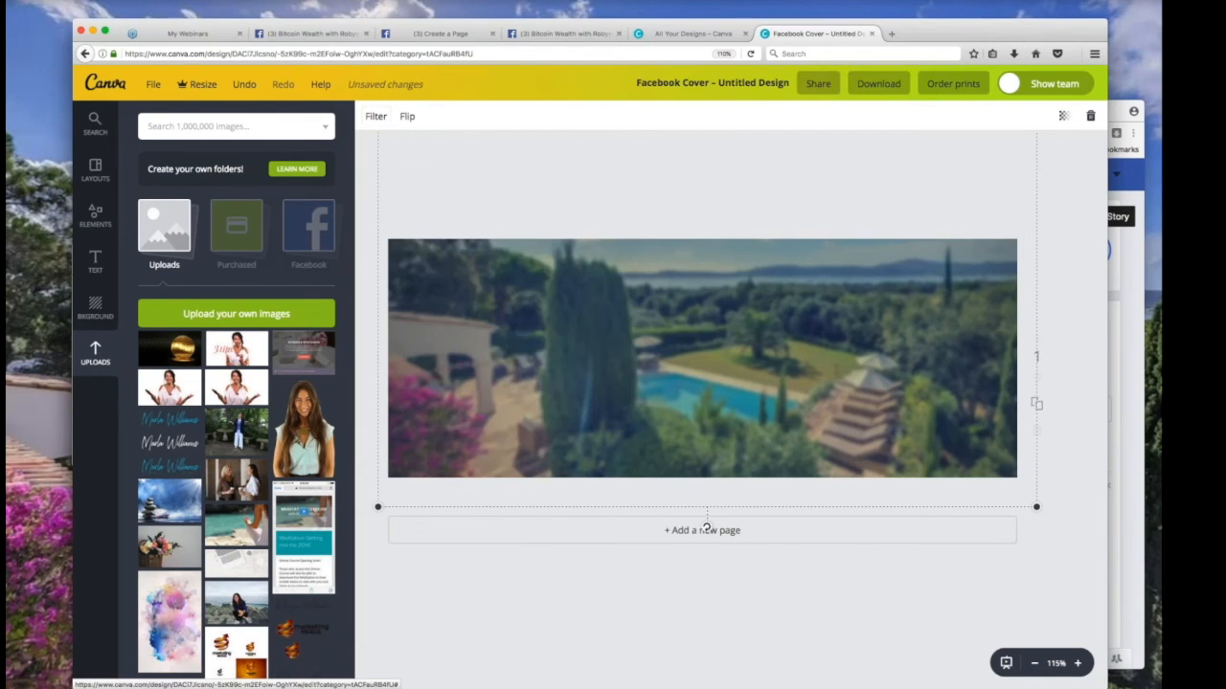
pyautogui.click(791, 613)
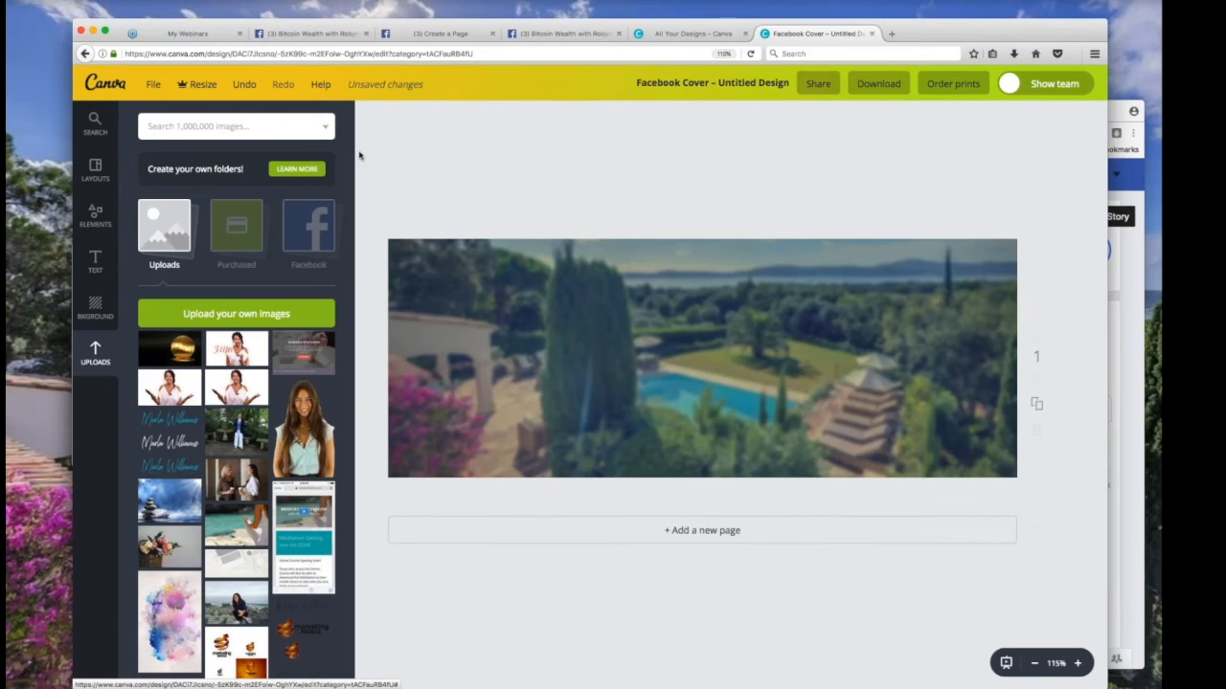
pyautogui.click(406, 259)
# Add a heading text box to the cover, coloured white in the Aileron Heavy font.
pyautogui.click(484, 638)
pyautogui.click(94, 261)
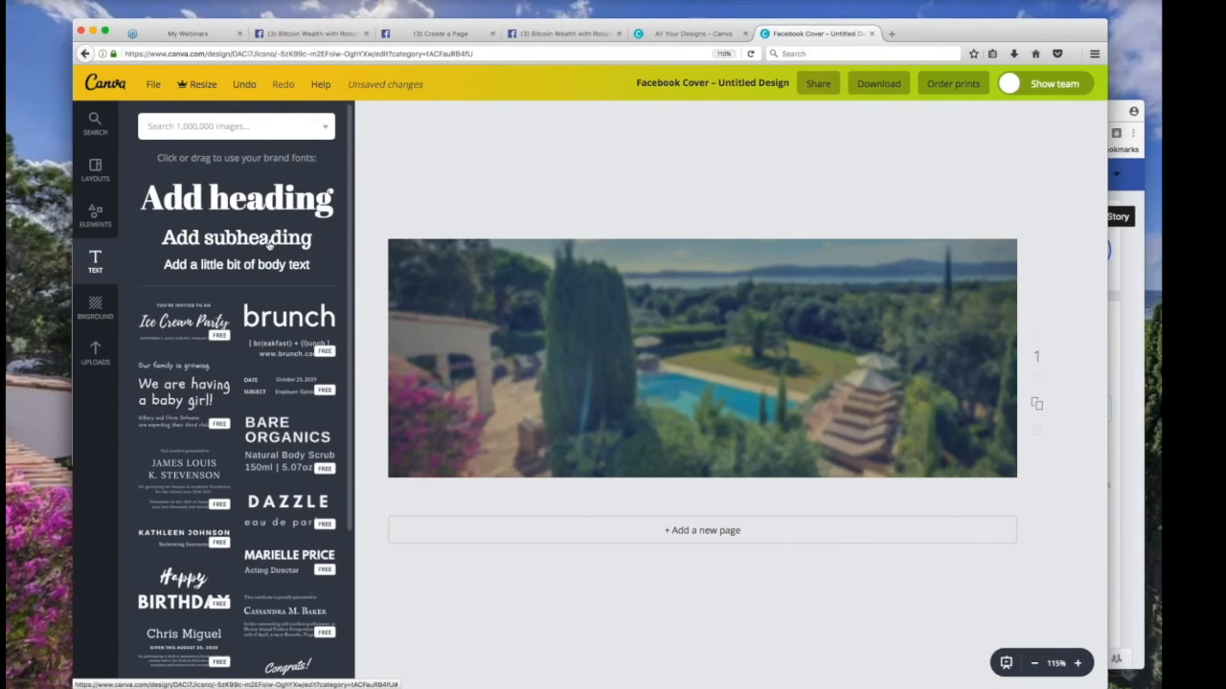
pyautogui.click(261, 201)
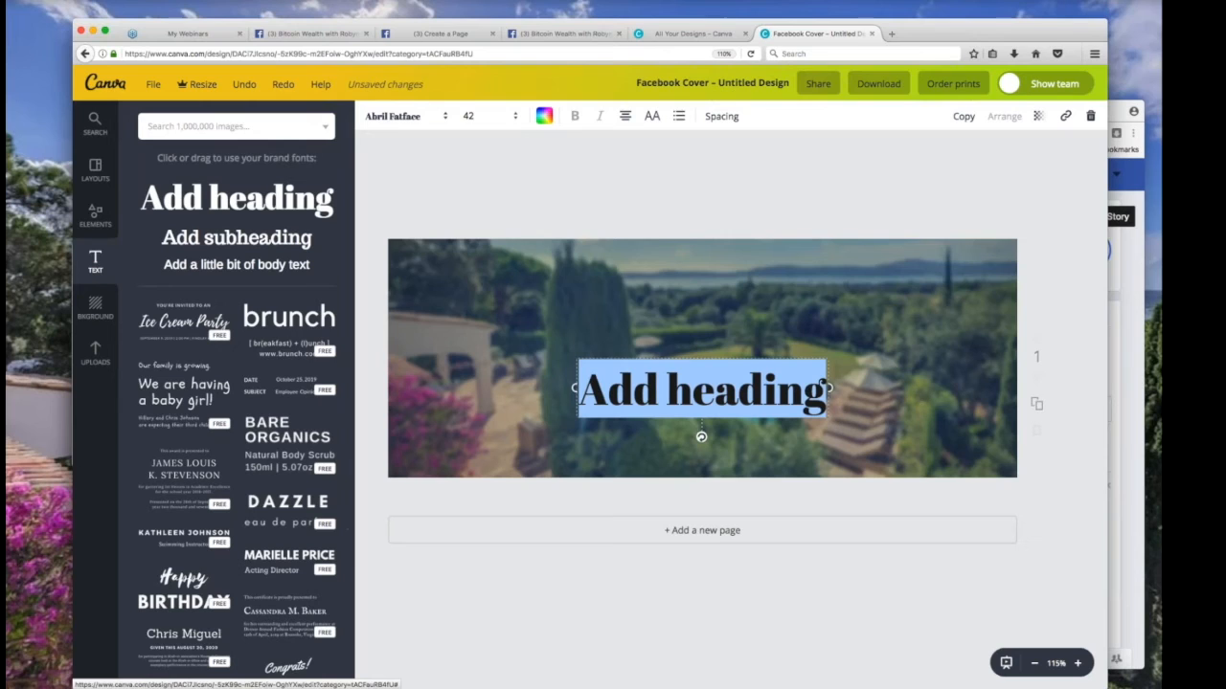
pyautogui.click(547, 115)
pyautogui.click(660, 342)
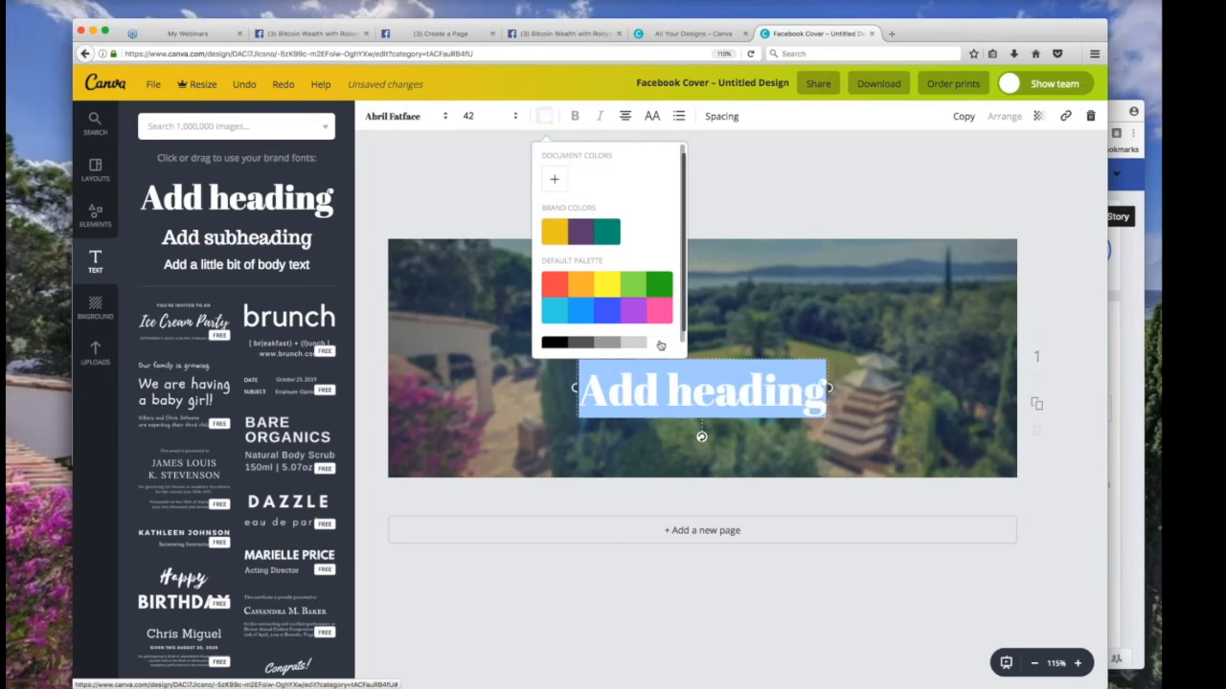
pyautogui.click(780, 389)
pyautogui.doubleClick(771, 390)
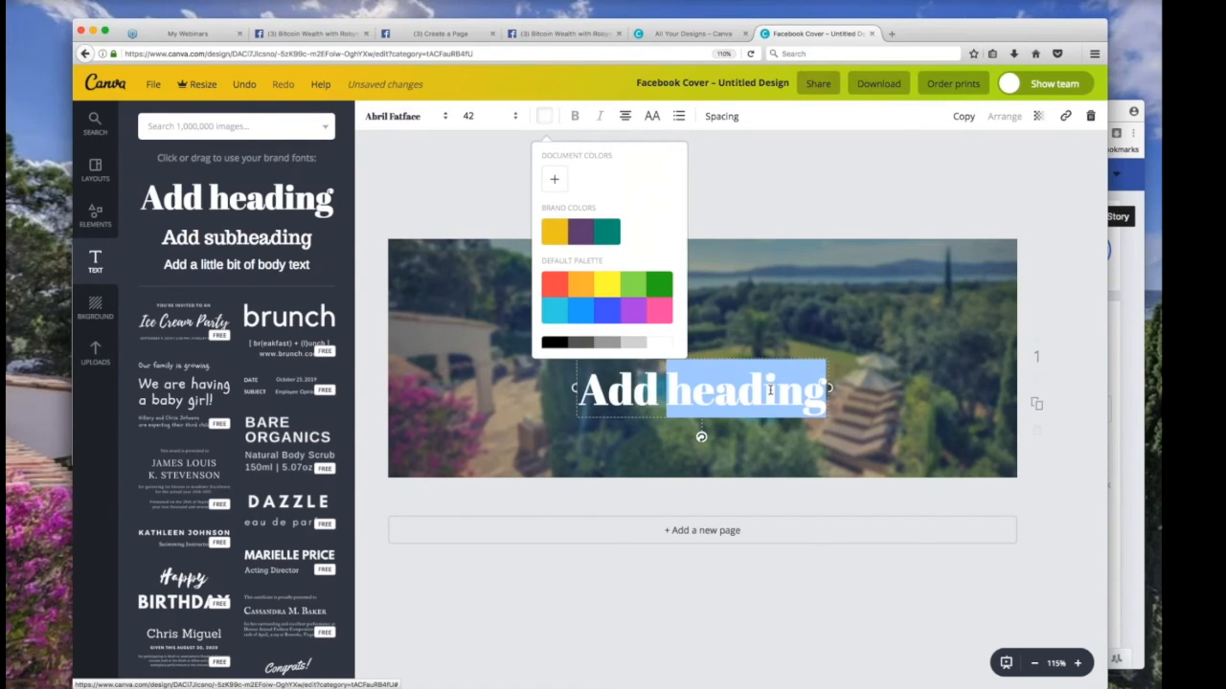
pyautogui.click(712, 83)
pyautogui.press('Escape')
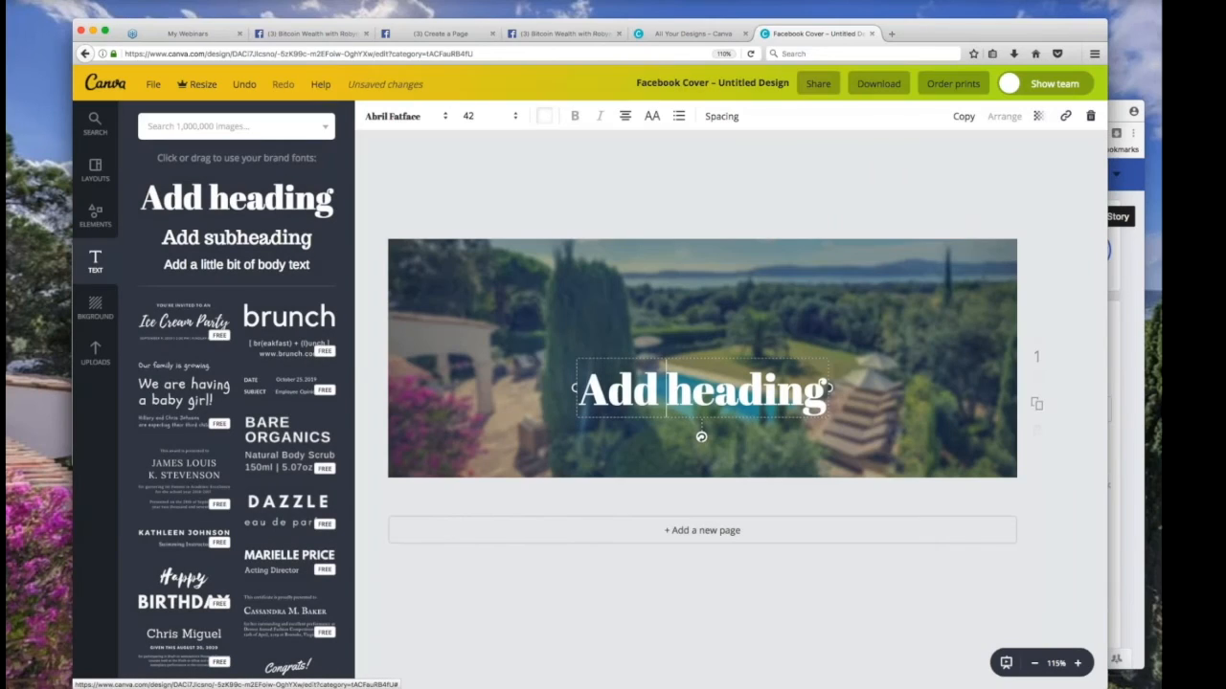
pyautogui.click(405, 119)
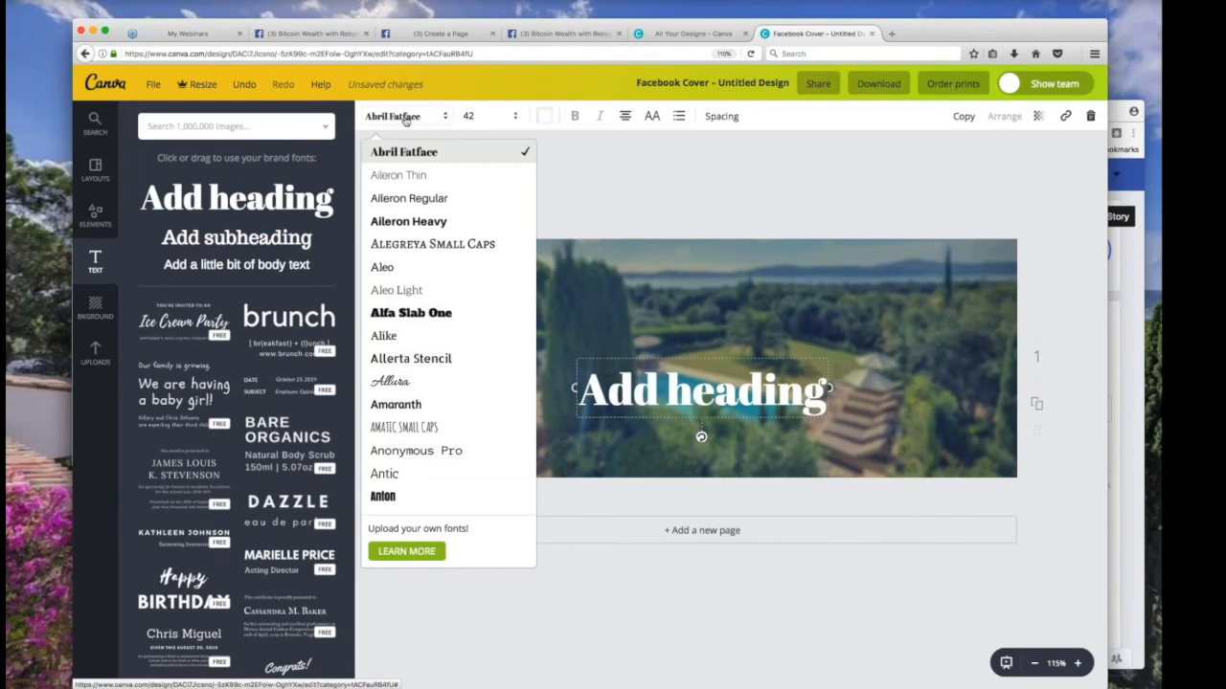
pyautogui.click(426, 223)
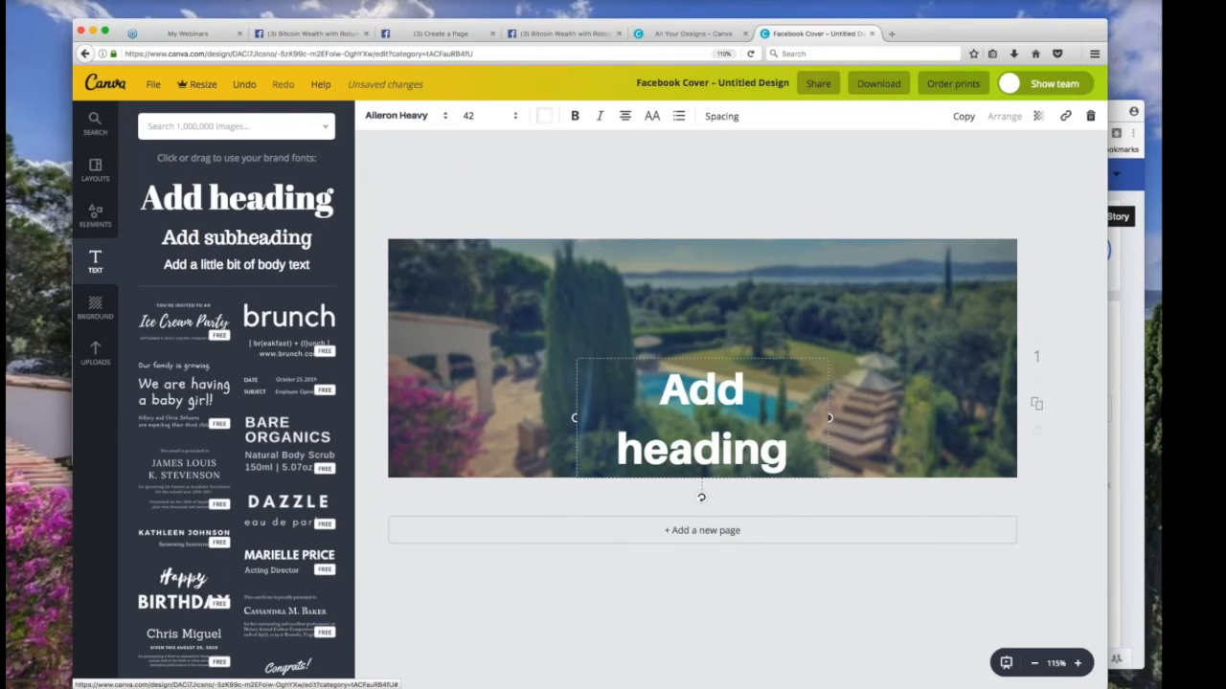
# Widen the heading onto one line and change its text to FREEDOM WITH BITCOIN.
pyautogui.moveTo(829, 414); pyautogui.dragTo(936, 416)
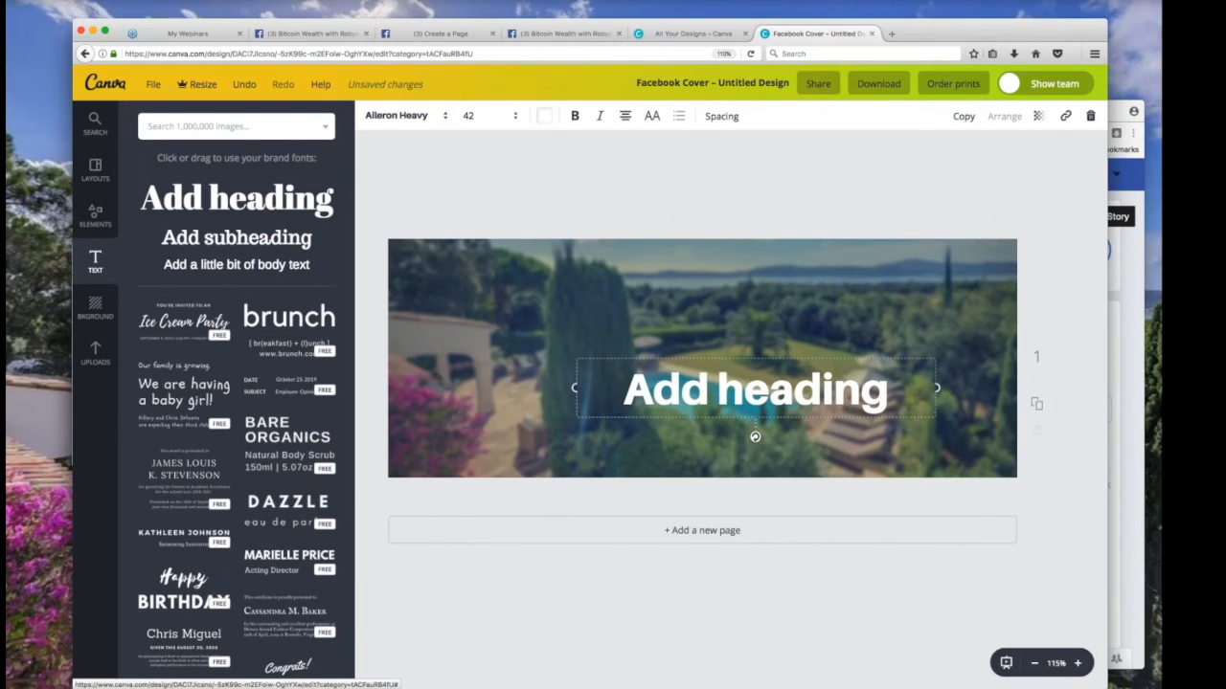
pyautogui.moveTo(860, 356); pyautogui.dragTo(838, 315)
pyautogui.doubleClick(840, 352)
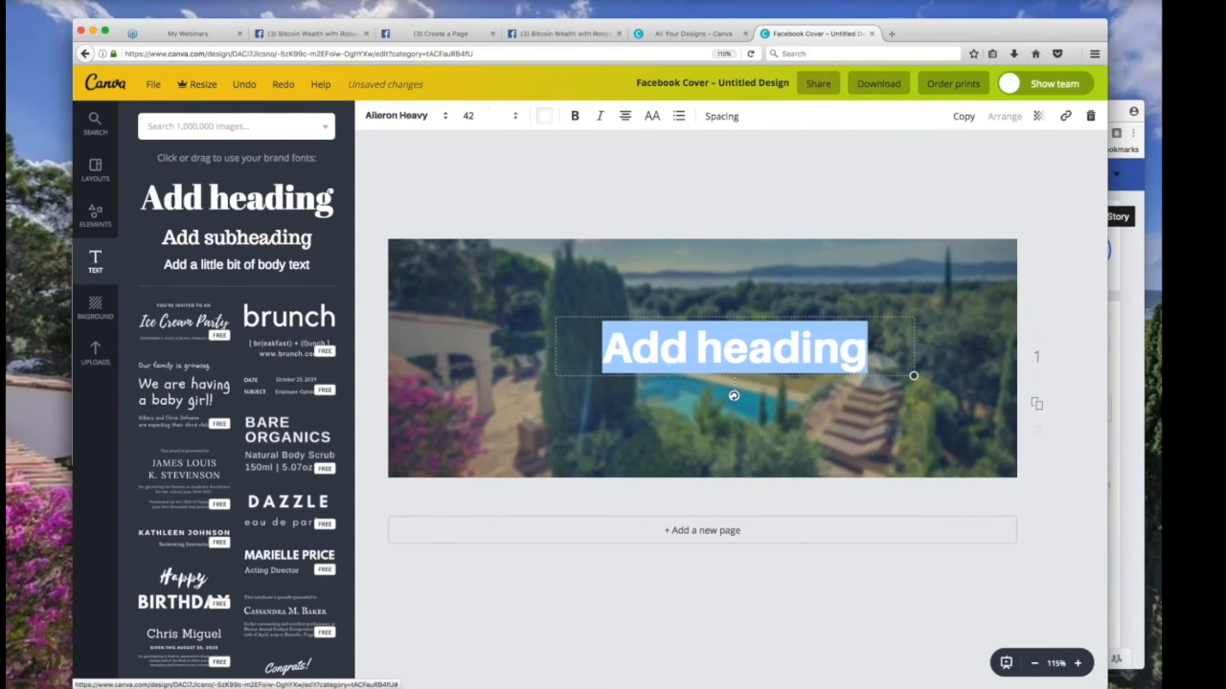
pyautogui.write('FREED')
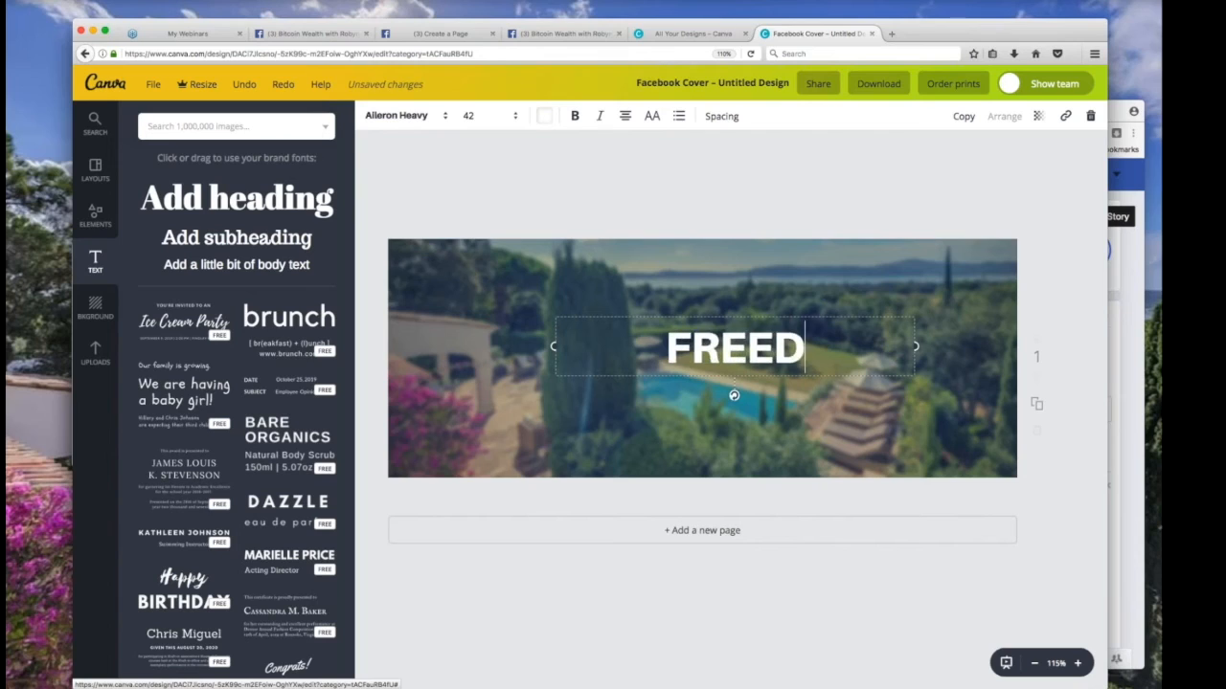
pyautogui.write('OM WITH BITCOIN')
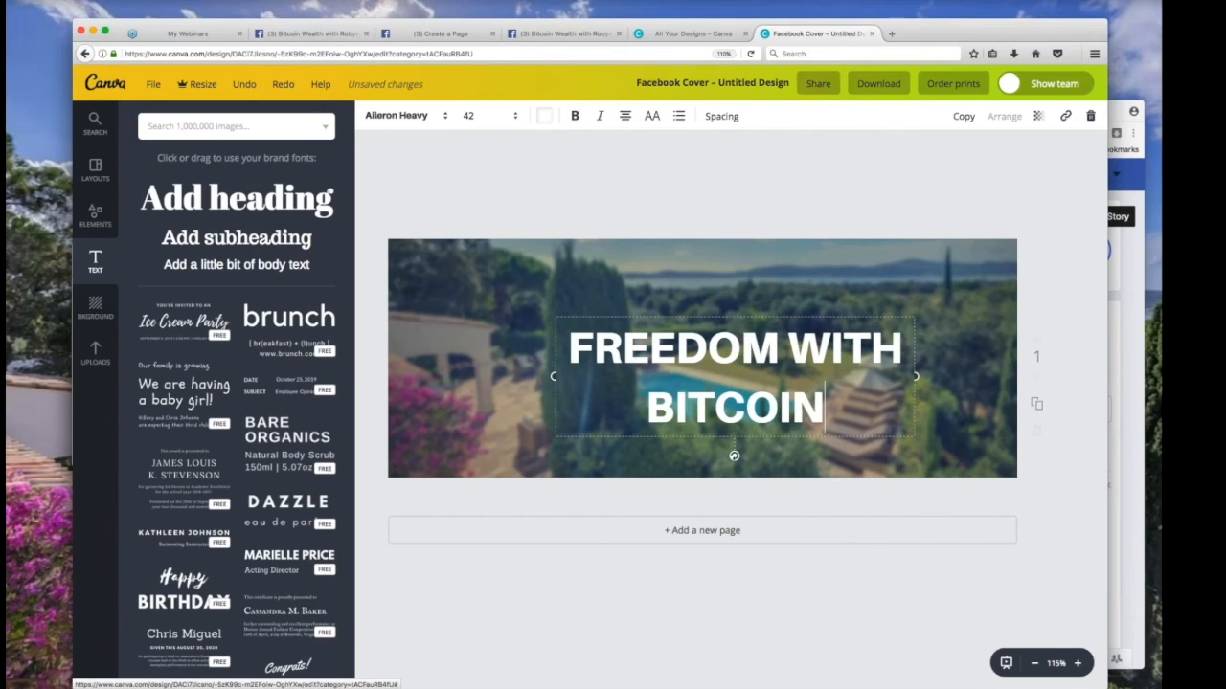
# Set the heading to size 28 and position it near the cover's upper right.
pyautogui.click(467, 115)
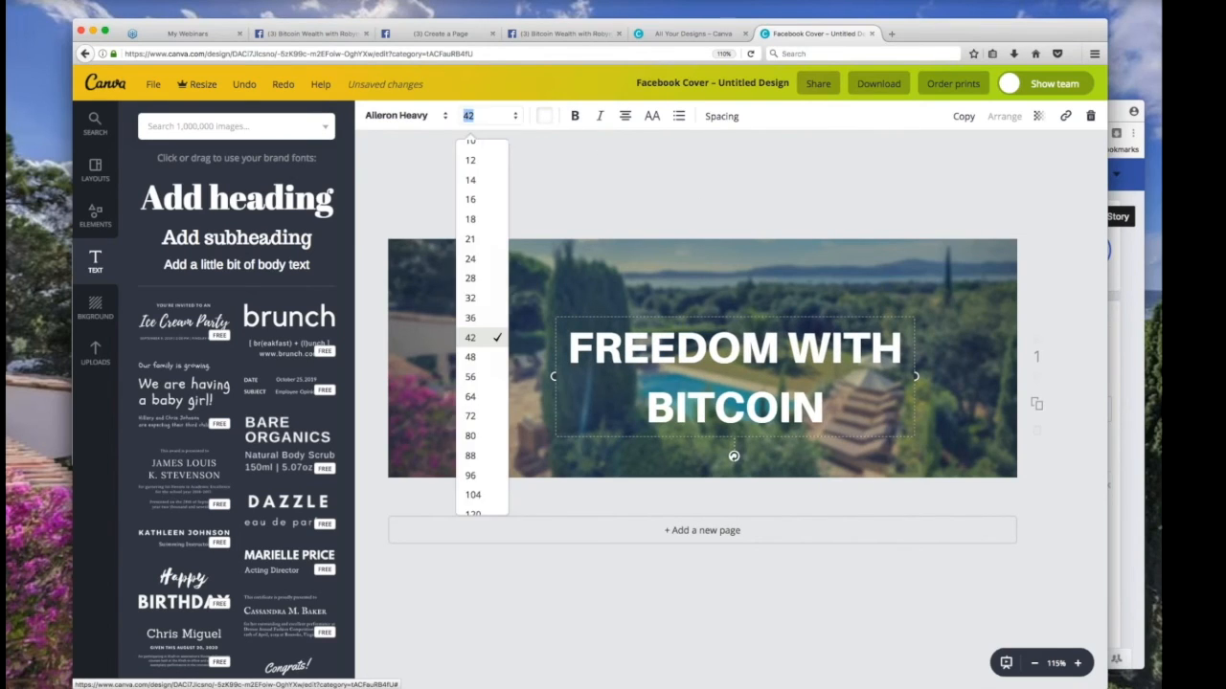
pyautogui.click(479, 319)
pyautogui.click(467, 115)
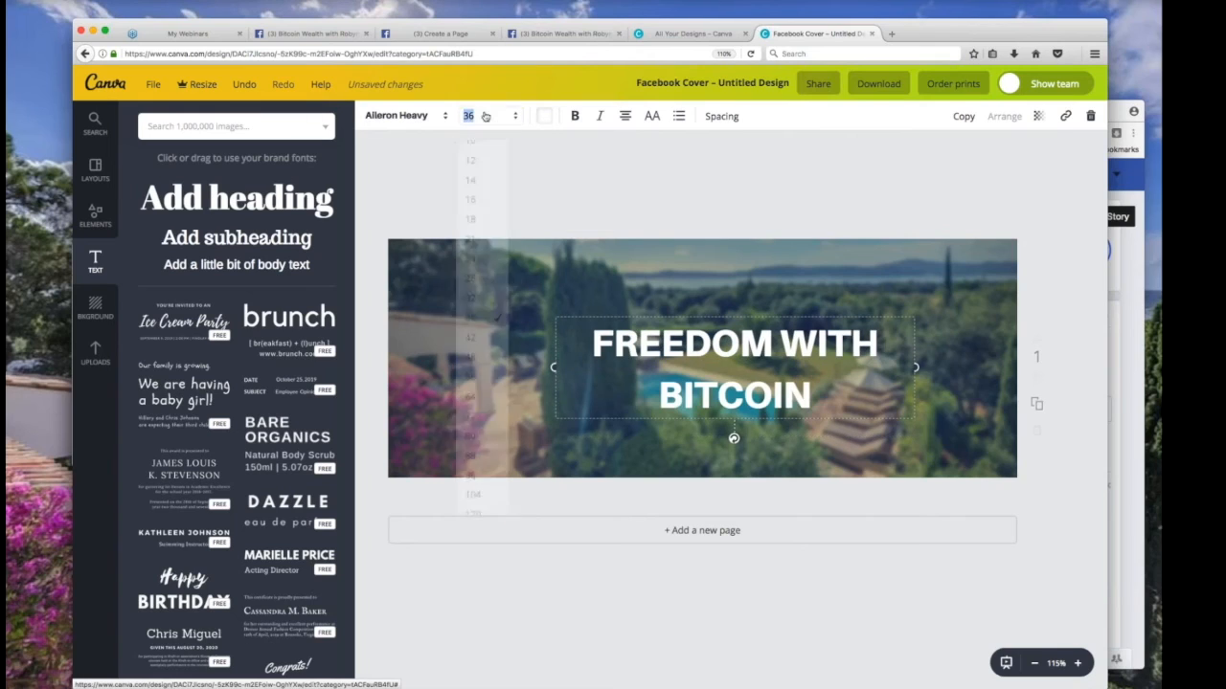
pyautogui.click(469, 294)
pyautogui.moveTo(882, 316); pyautogui.dragTo(929, 295)
pyautogui.click(812, 197)
pyautogui.moveTo(789, 320); pyautogui.dragTo(782, 333)
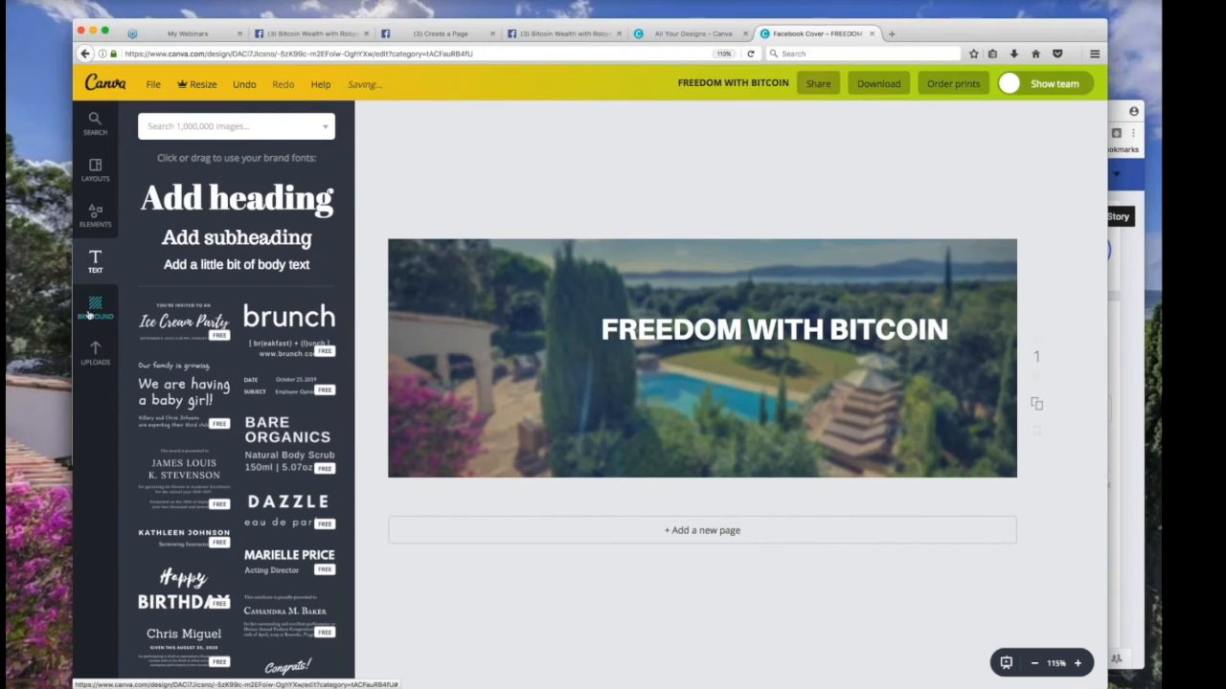
pyautogui.click(101, 220)
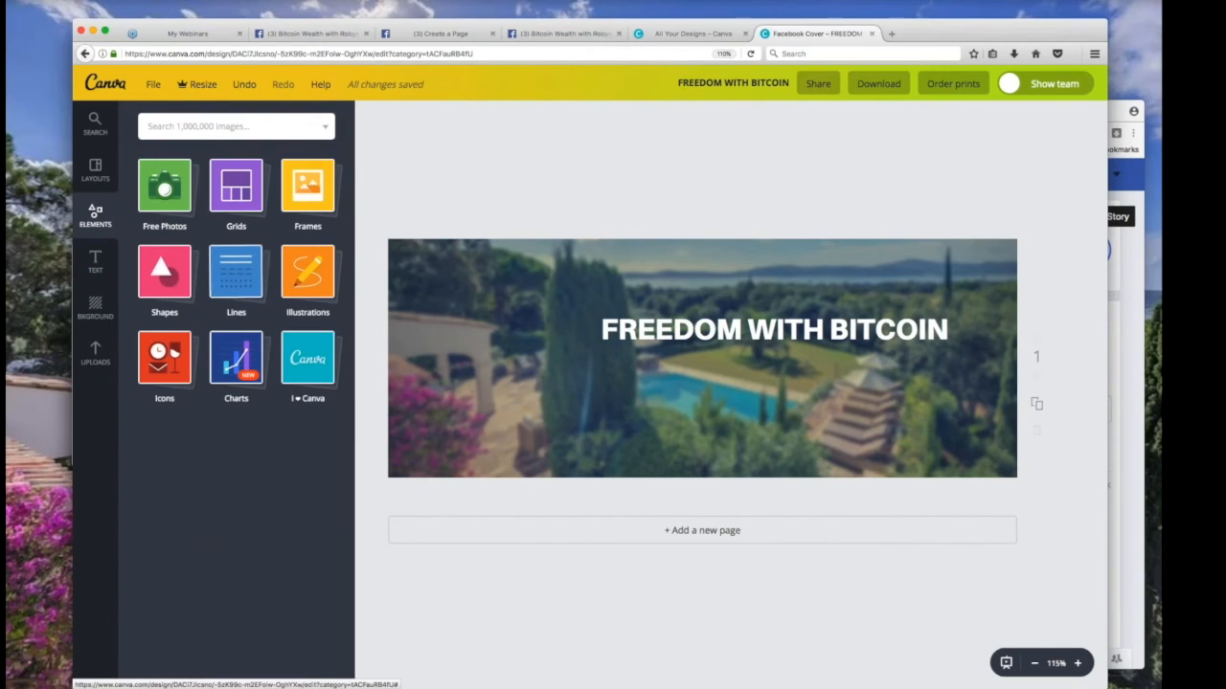
# Add a square shape, stretch it into a banner across the heading, and colour it black.
pyautogui.click(178, 277)
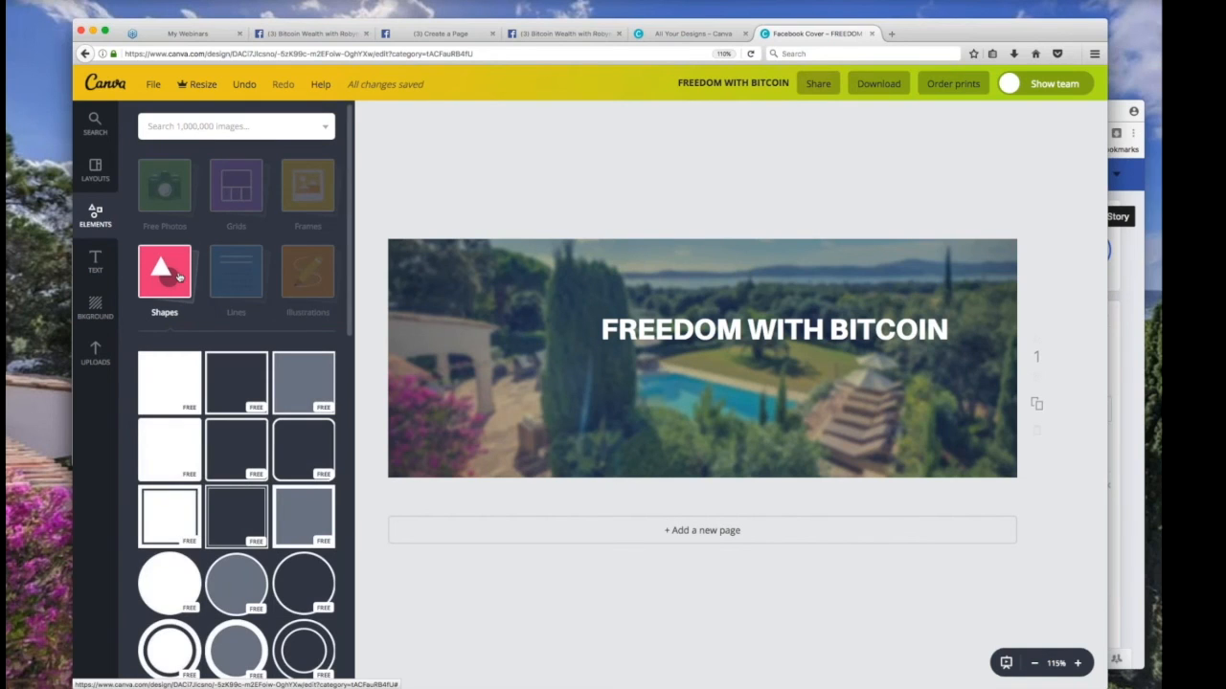
pyautogui.click(169, 391)
pyautogui.moveTo(701, 471); pyautogui.dragTo(705, 299)
pyautogui.moveTo(681, 248); pyautogui.dragTo(681, 306)
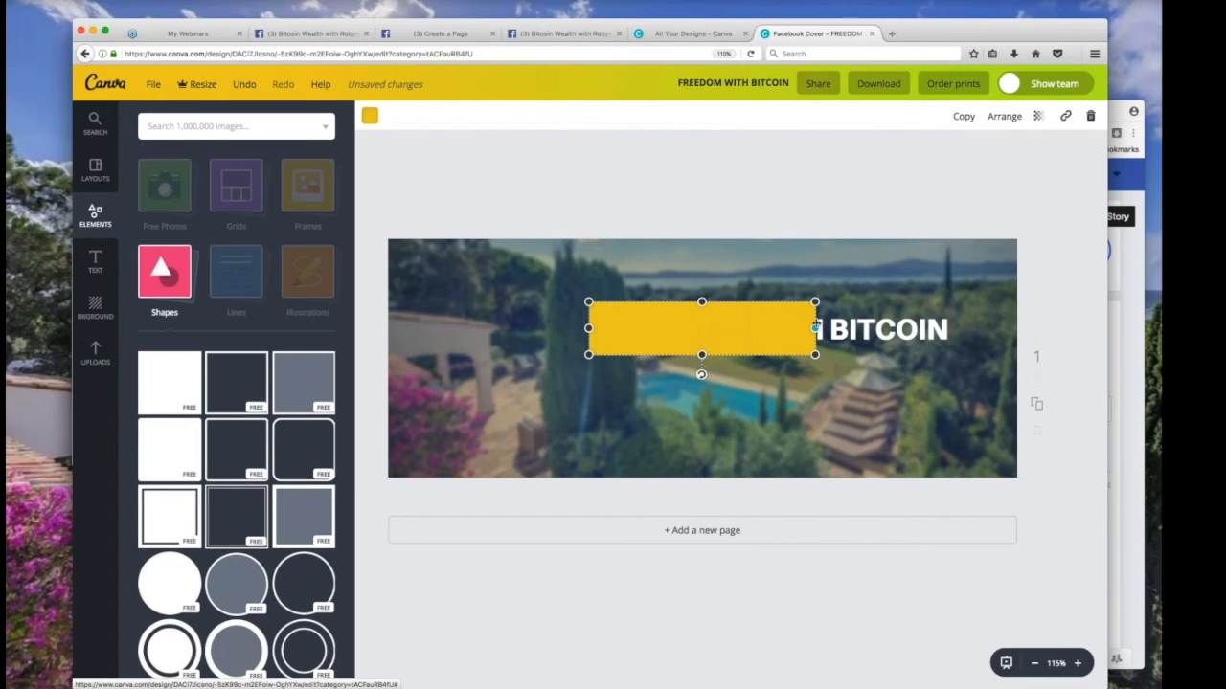
pyautogui.moveTo(815, 328); pyautogui.dragTo(955, 328)
pyautogui.click(370, 115)
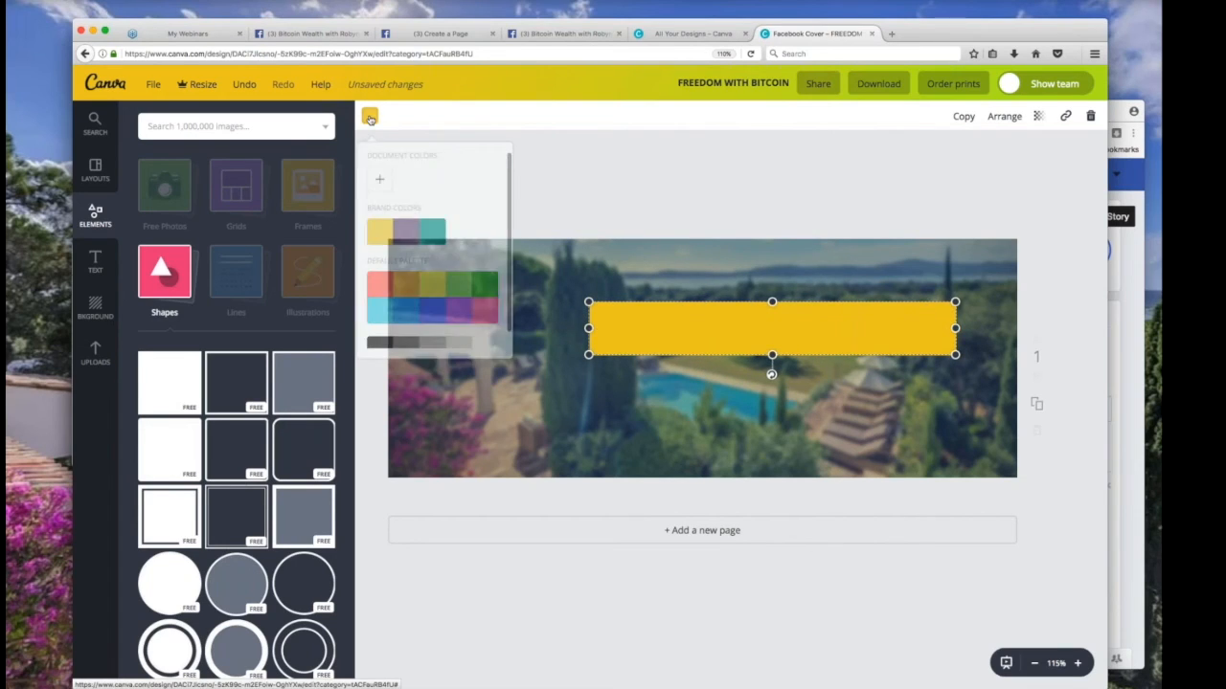
pyautogui.click(378, 183)
pyautogui.moveTo(487, 285)
pyautogui.mouseDown()
pyautogui.moveTo(418, 277)
pyautogui.moveTo(474, 301)
pyautogui.moveTo(506, 270)
pyautogui.mouseUp()
pyautogui.moveTo(404, 330); pyautogui.dragTo(520, 330)
pyautogui.moveTo(505, 269)
pyautogui.mouseDown()
pyautogui.moveTo(470, 265)
pyautogui.moveTo(429, 305)
pyautogui.mouseUp()
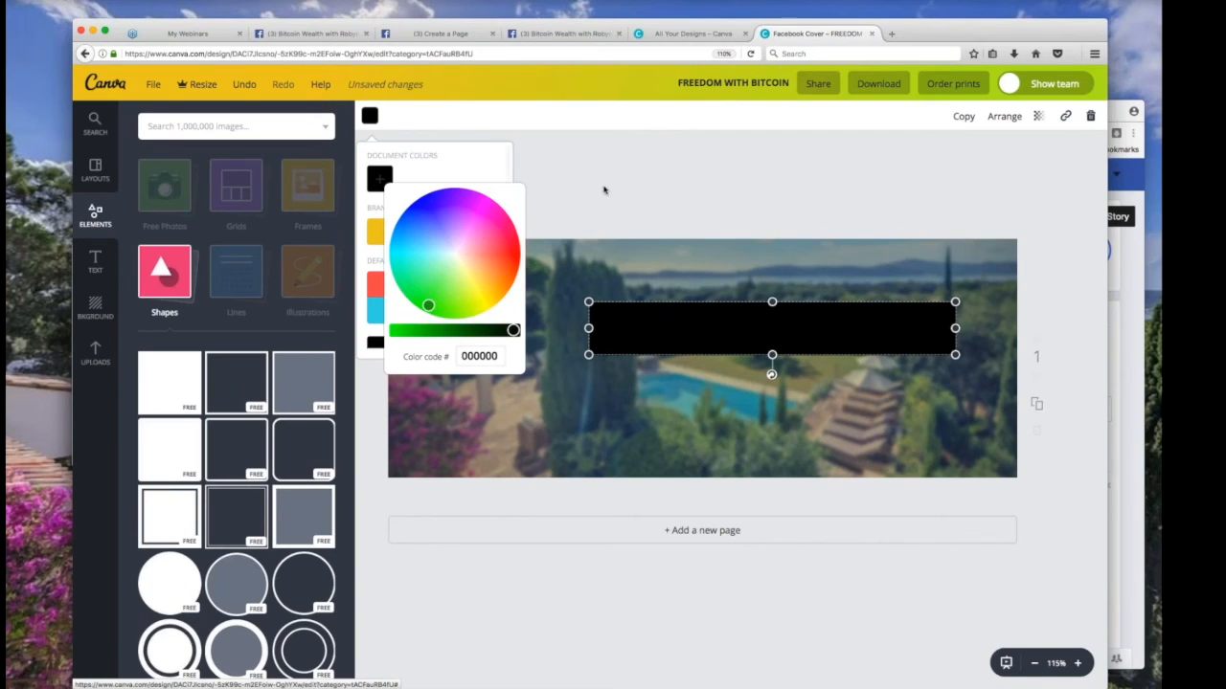
pyautogui.click(625, 205)
pyautogui.click(1017, 142)
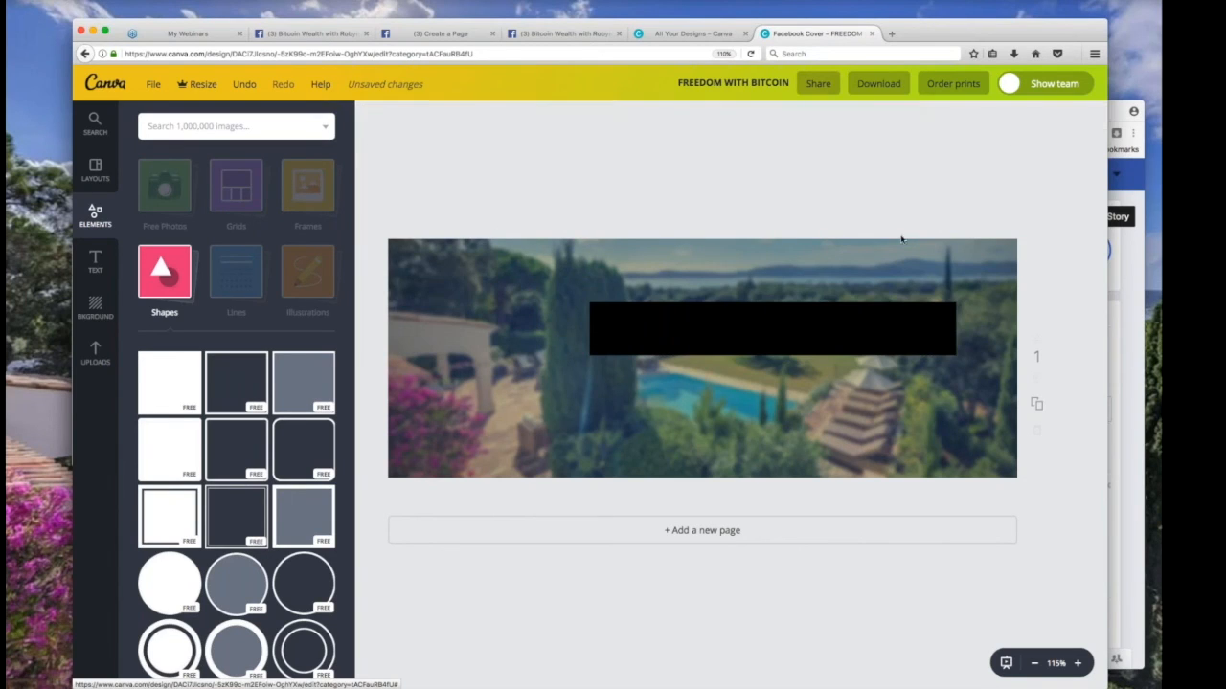
# Send the black box behind the FREEDOM WITH BITCOIN text and make it slightly shorter.
pyautogui.click(772, 328)
pyautogui.click(1005, 116)
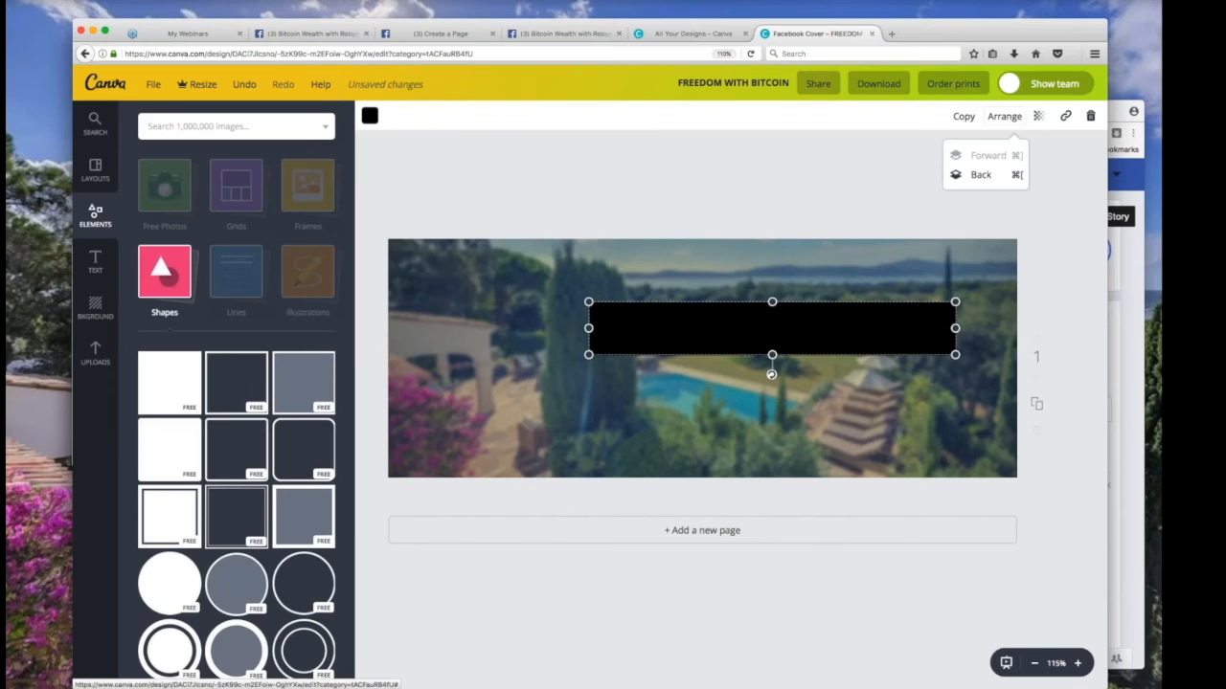
pyautogui.click(981, 175)
pyautogui.moveTo(773, 302); pyautogui.dragTo(772, 306)
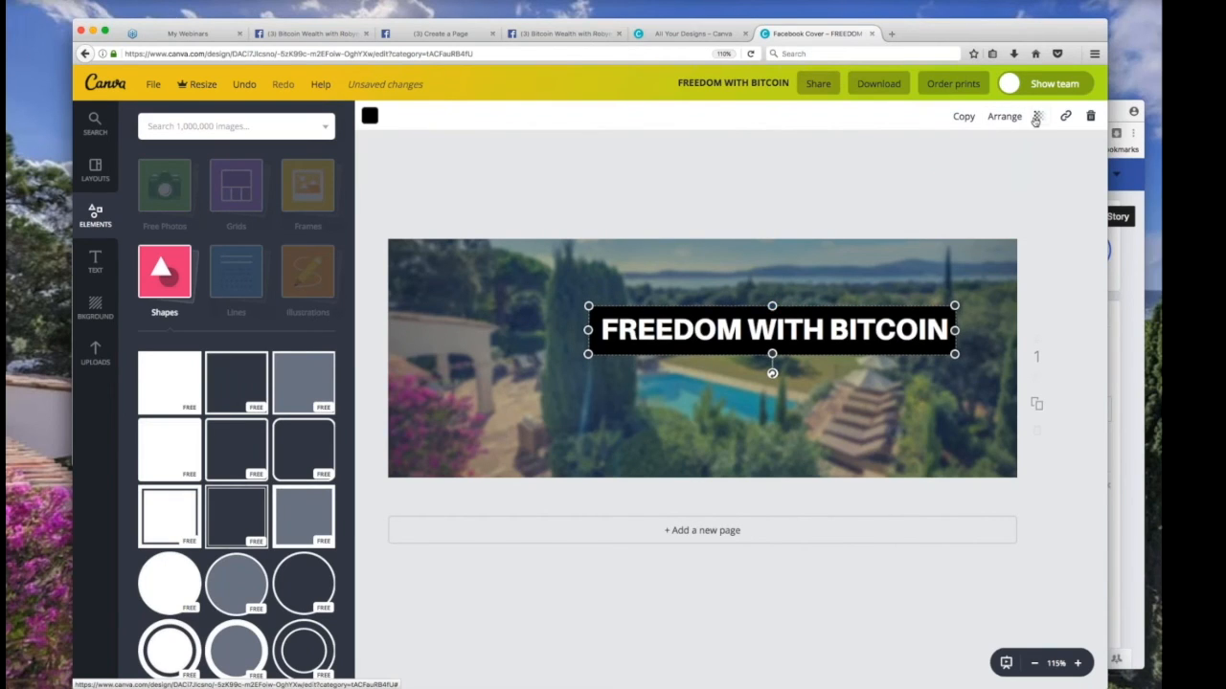
pyautogui.click(923, 219)
pyautogui.click(923, 328)
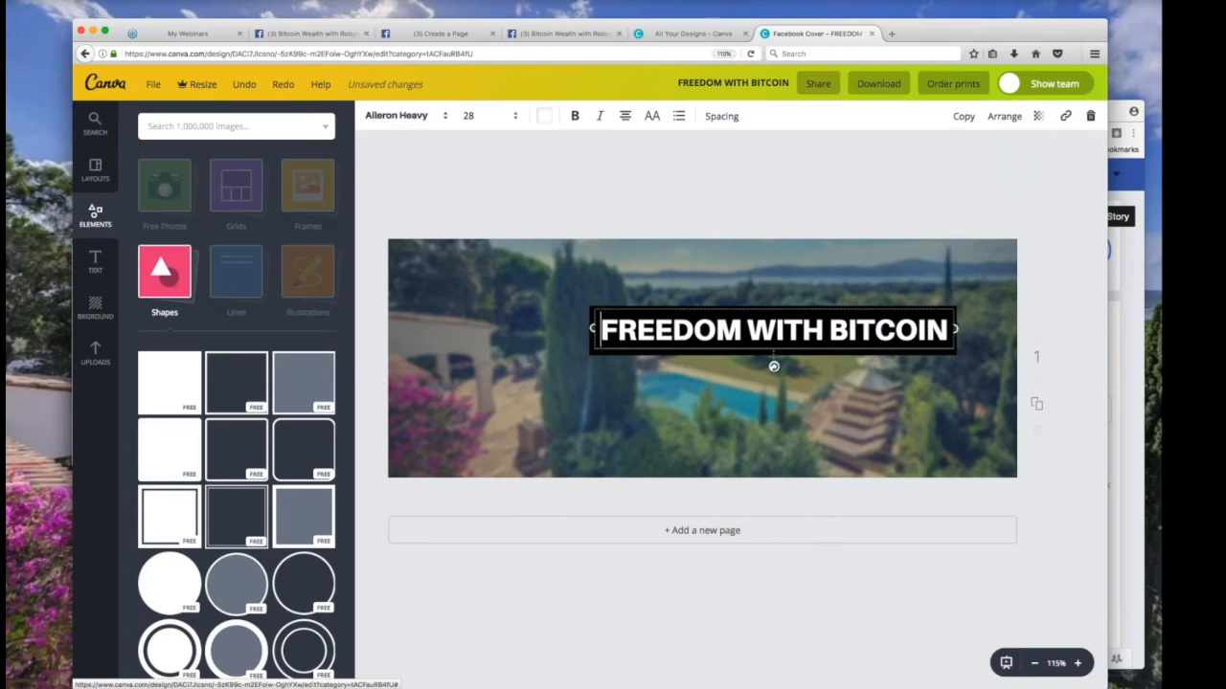
pyautogui.press('super+Tab')
pyautogui.click(954, 37)
# Set the black box's transparency to 33 and nudge the headline into place.
pyautogui.click(563, 349)
pyautogui.click(591, 343)
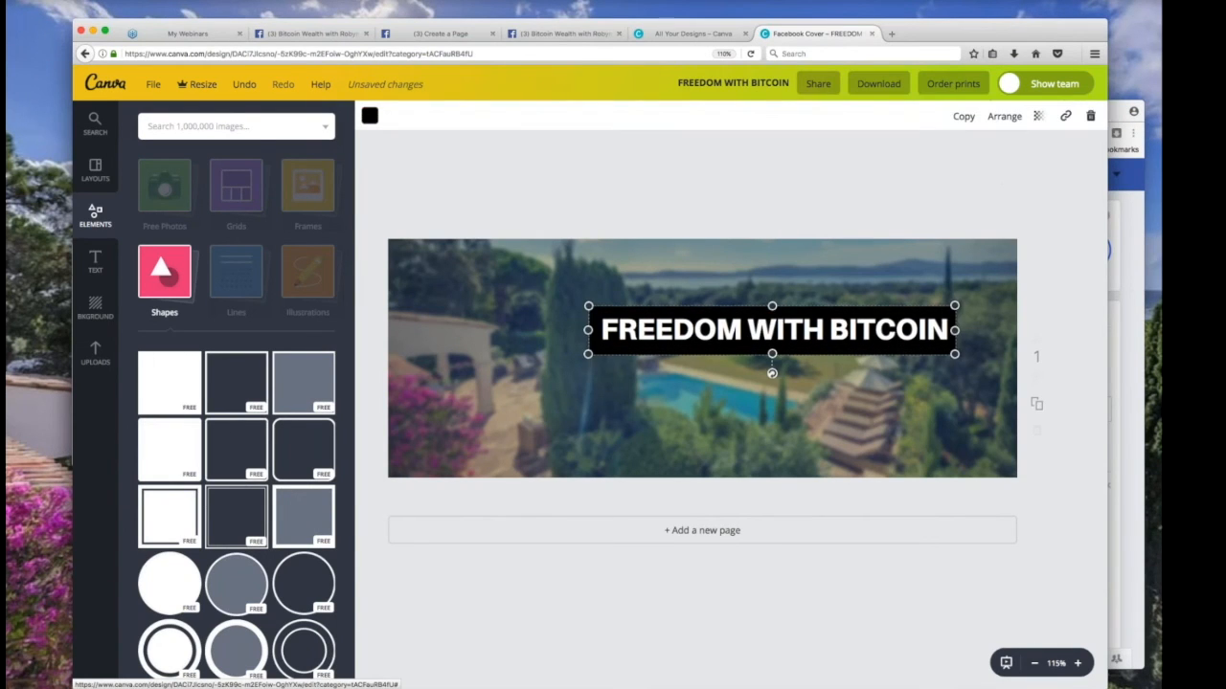
pyautogui.click(1005, 115)
pyautogui.click(1037, 115)
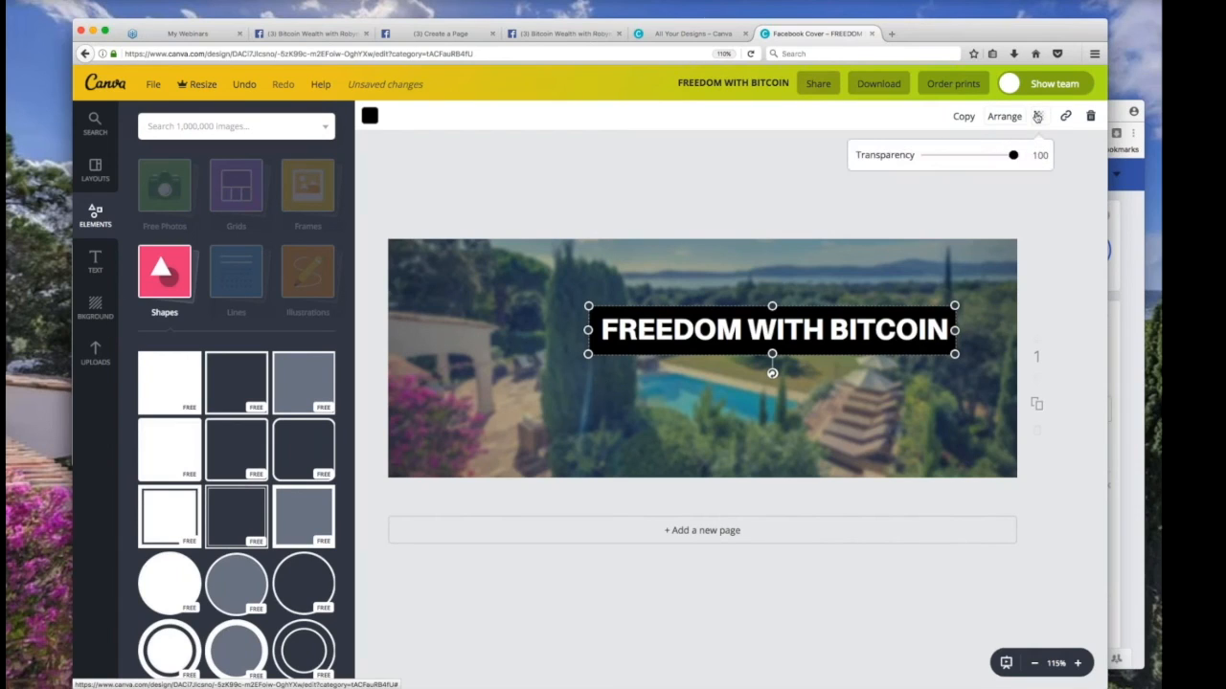
pyautogui.moveTo(1011, 155); pyautogui.dragTo(951, 155)
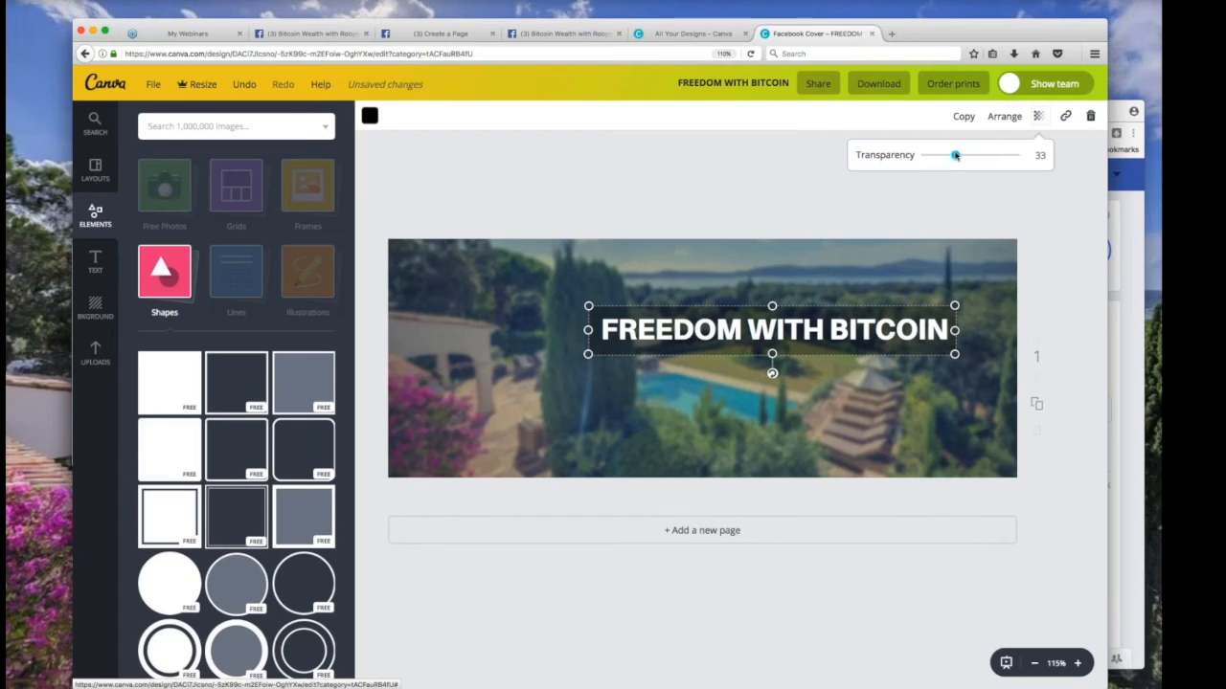
pyautogui.click(728, 191)
pyautogui.click(717, 195)
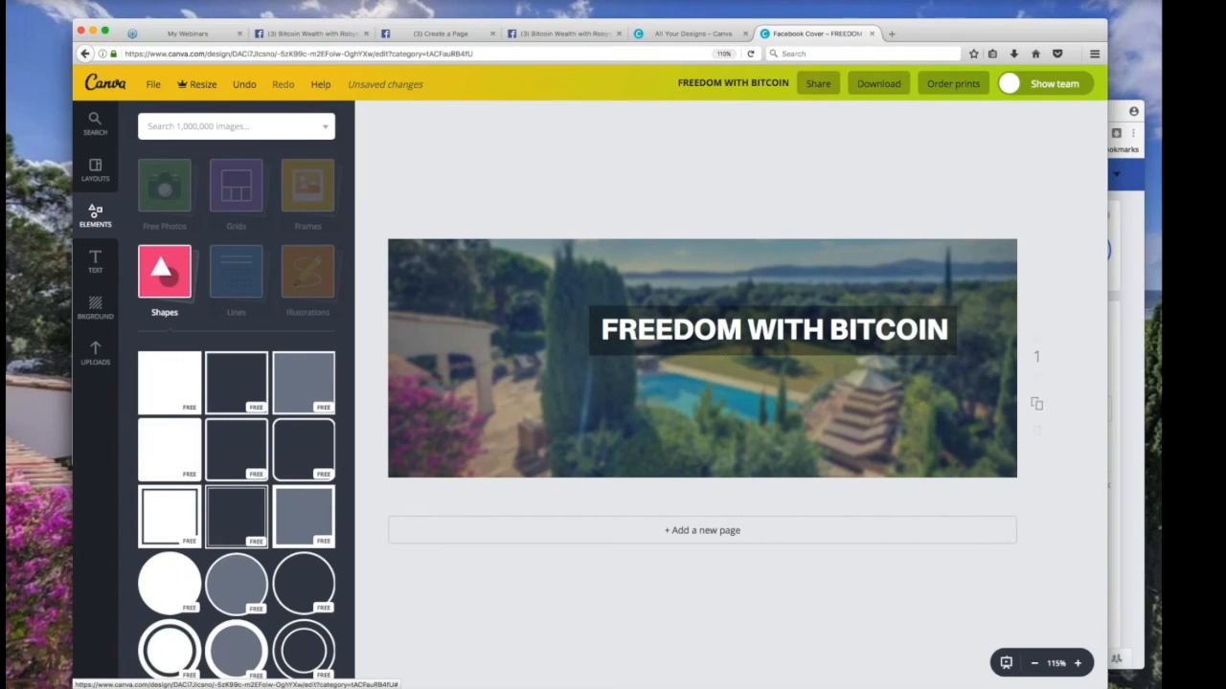
pyautogui.moveTo(722, 339); pyautogui.dragTo(720, 340)
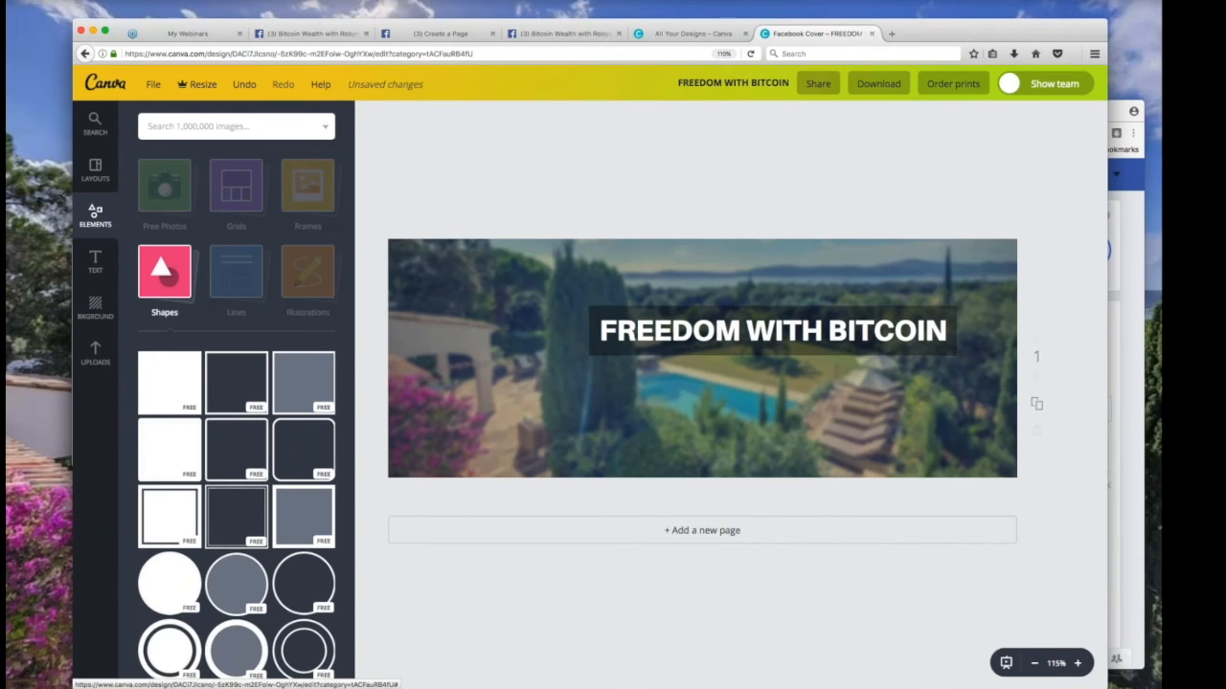
# Download the design as the PNG FREEDOM WITH BITCOIN.png and confirm it in the downloads list.
pyautogui.click(878, 83)
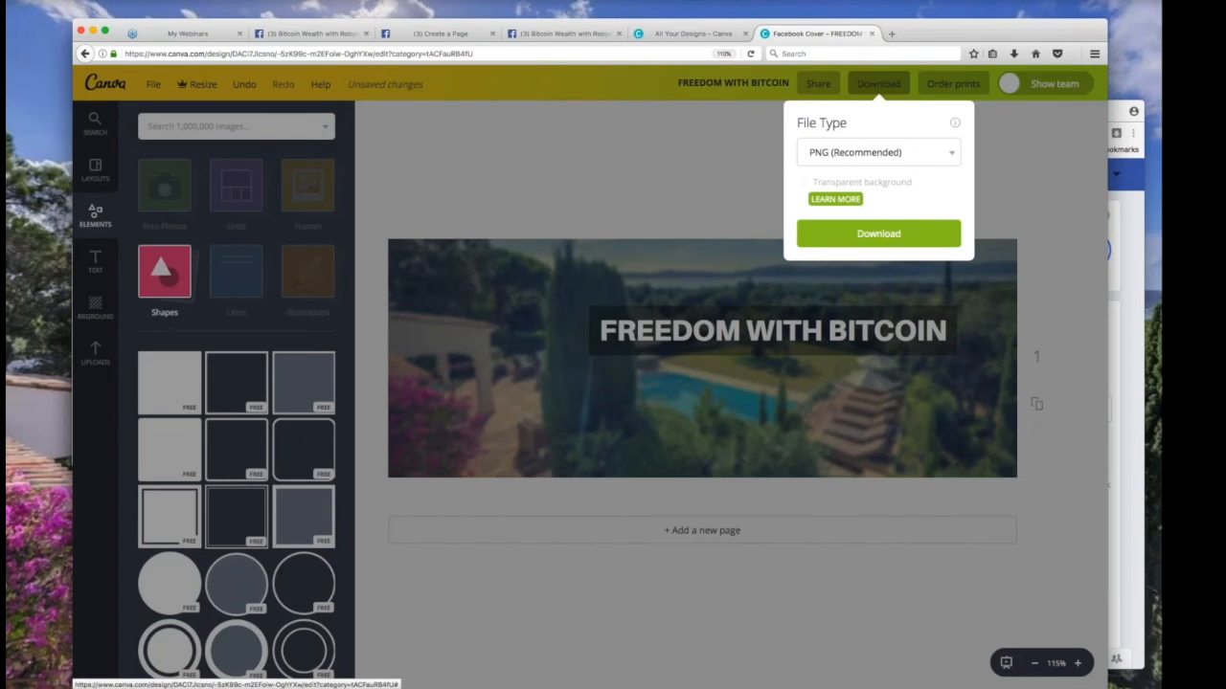
pyautogui.click(878, 234)
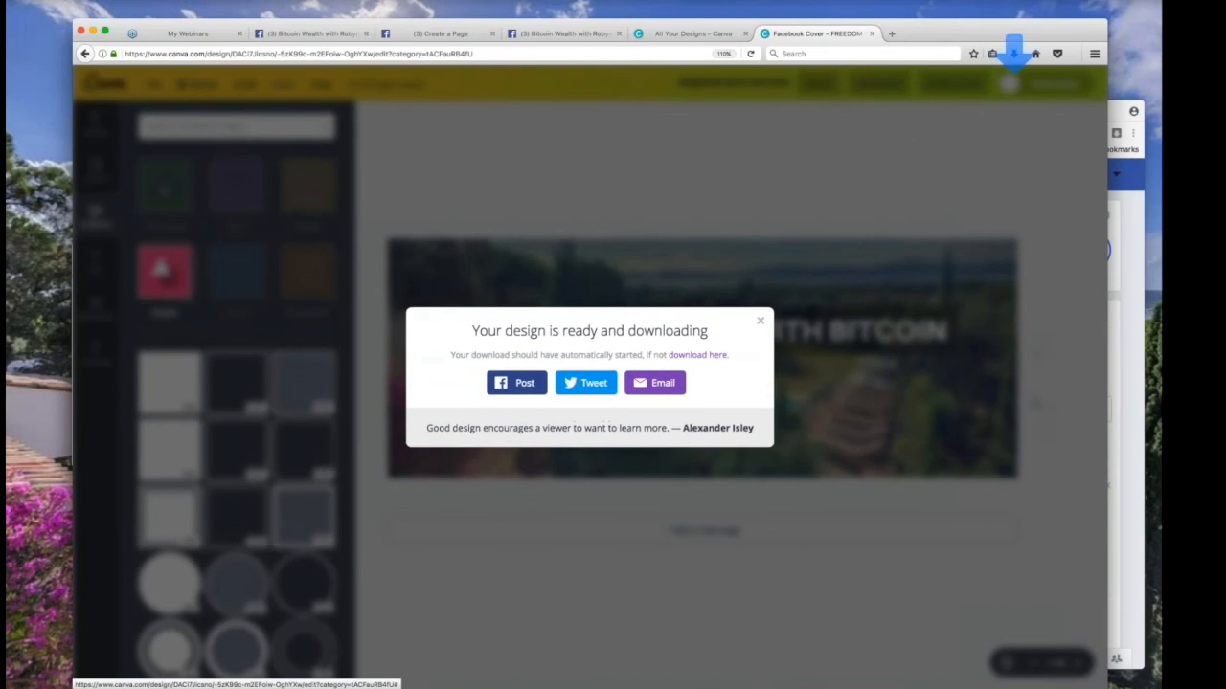
pyautogui.click(1013, 54)
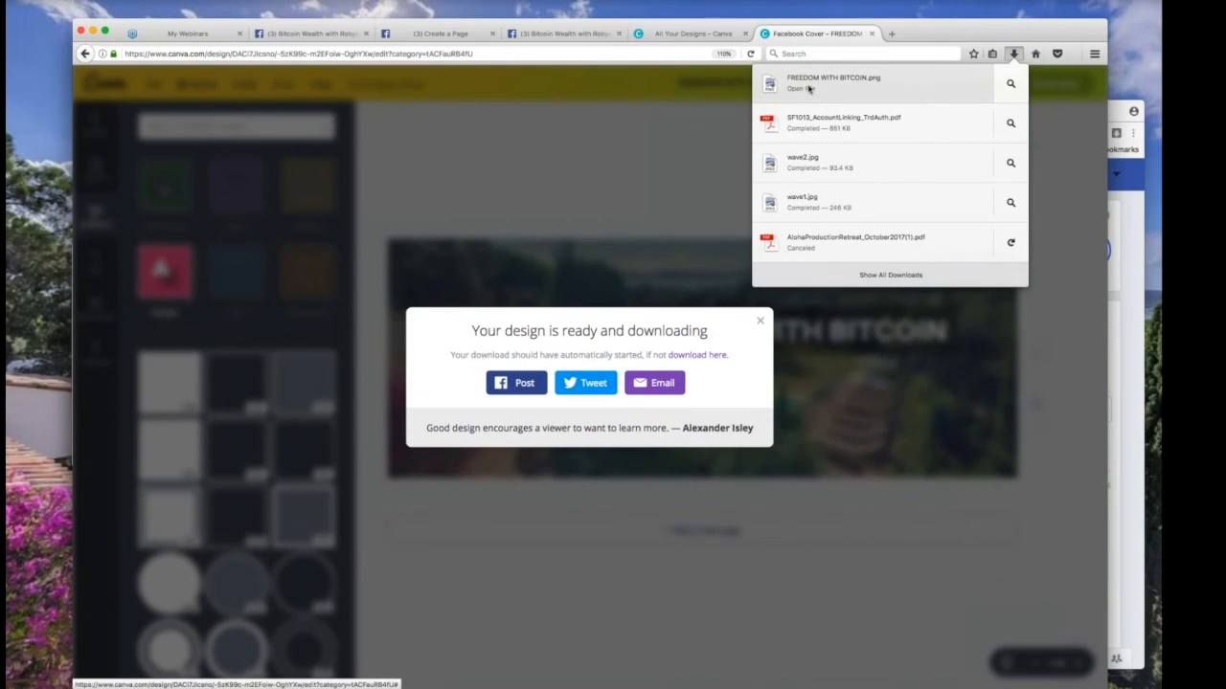
pyautogui.click(679, 104)
pyautogui.click(663, 106)
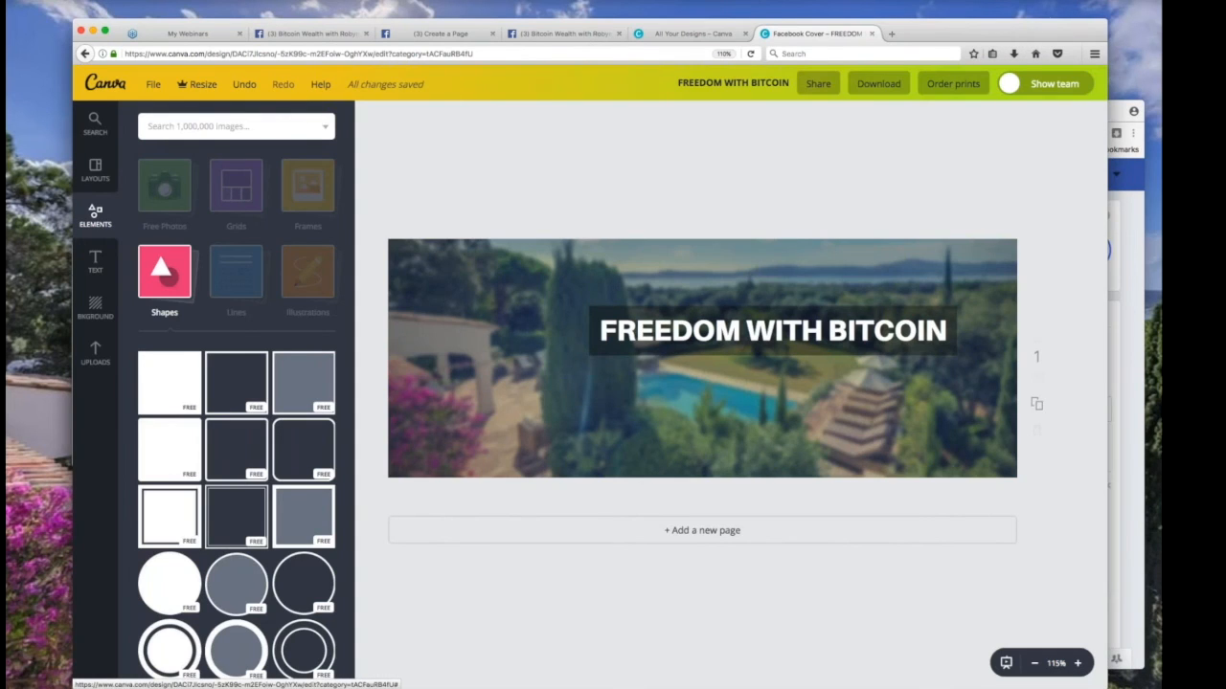
pyautogui.click(733, 83)
pyautogui.click(734, 223)
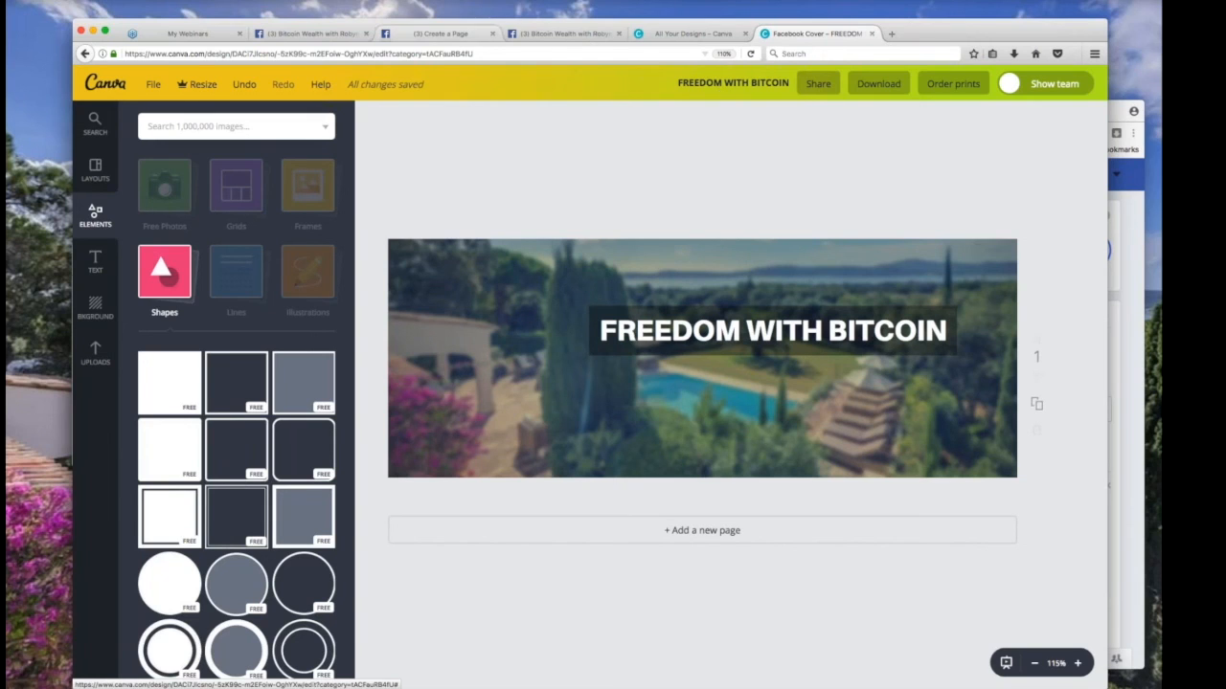
# Back on Facebook, search 'BIT WEA' and open the Bit Wealth Daily Page.
pyautogui.click(312, 35)
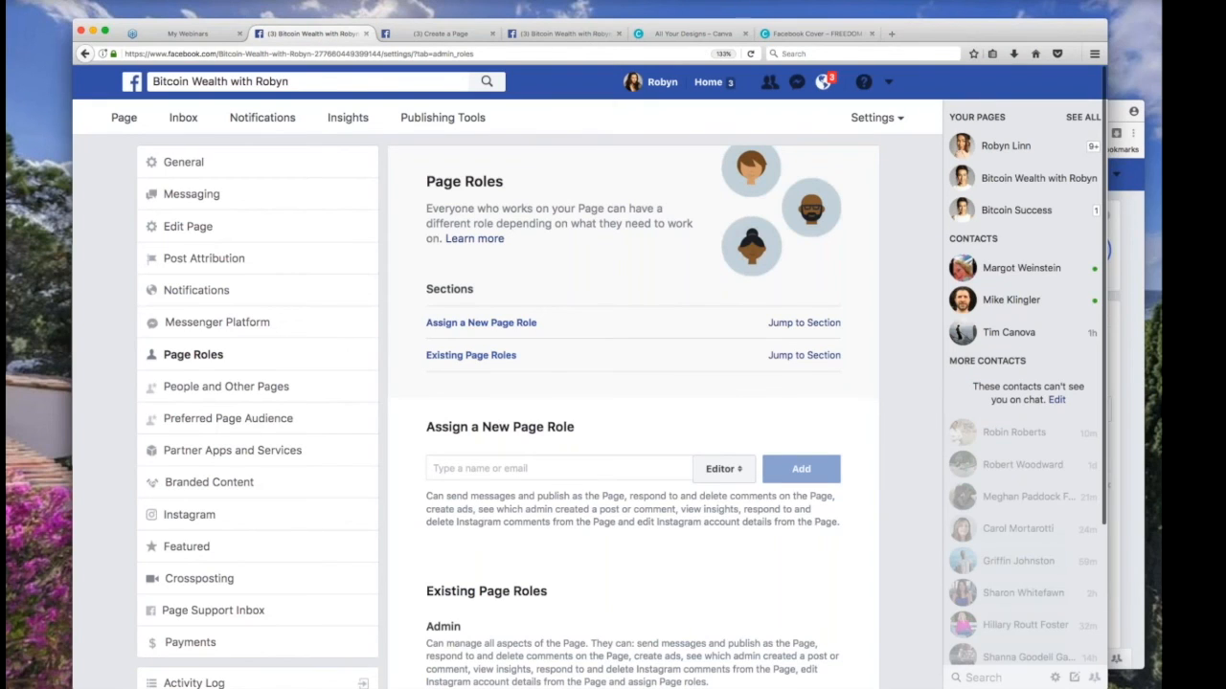
pyautogui.click(124, 117)
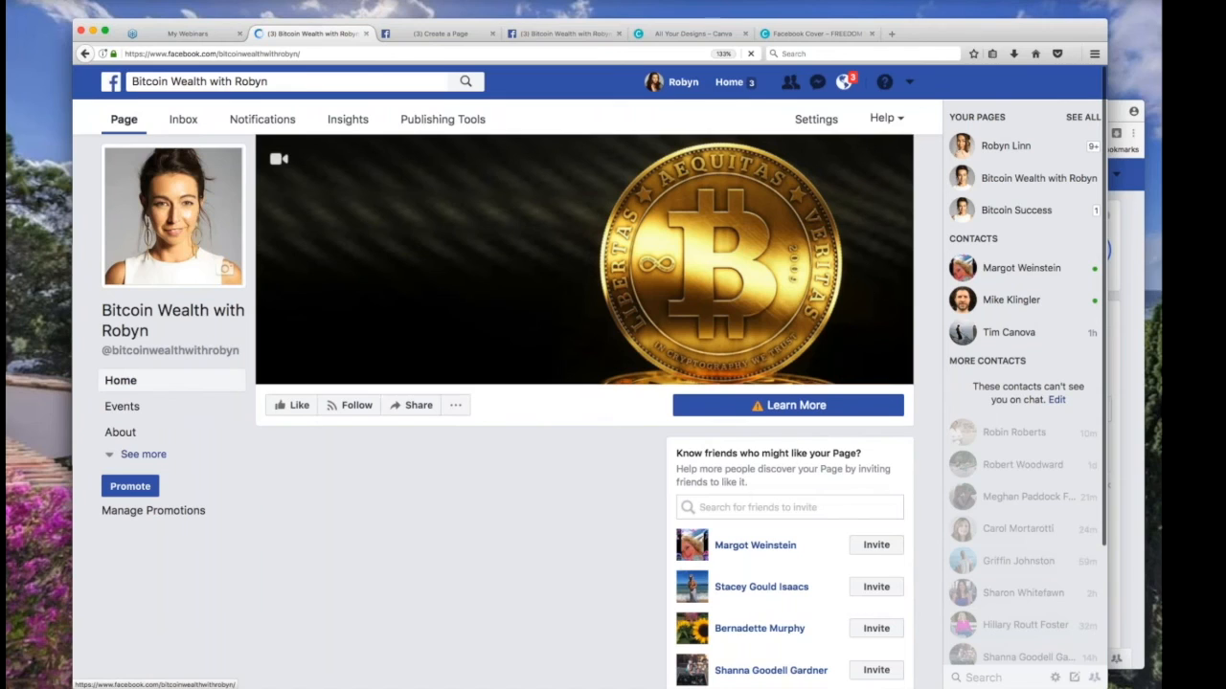
pyautogui.click(285, 80)
pyautogui.write('BIT WEA')
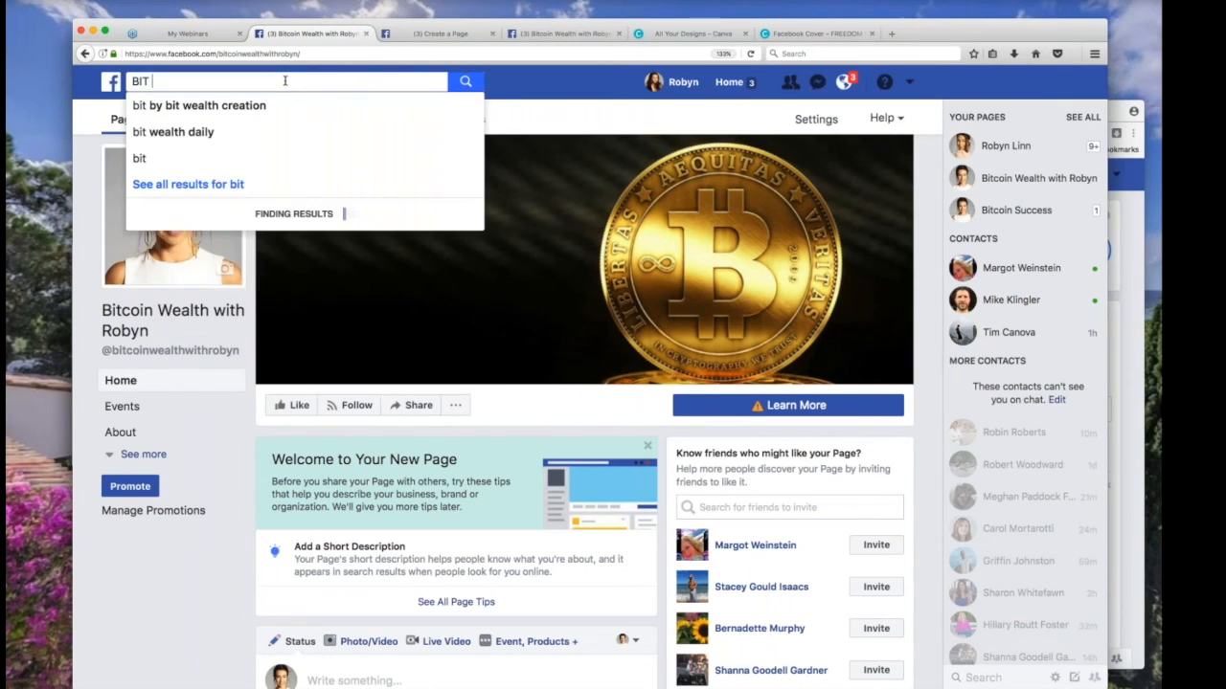
pyautogui.click(172, 105)
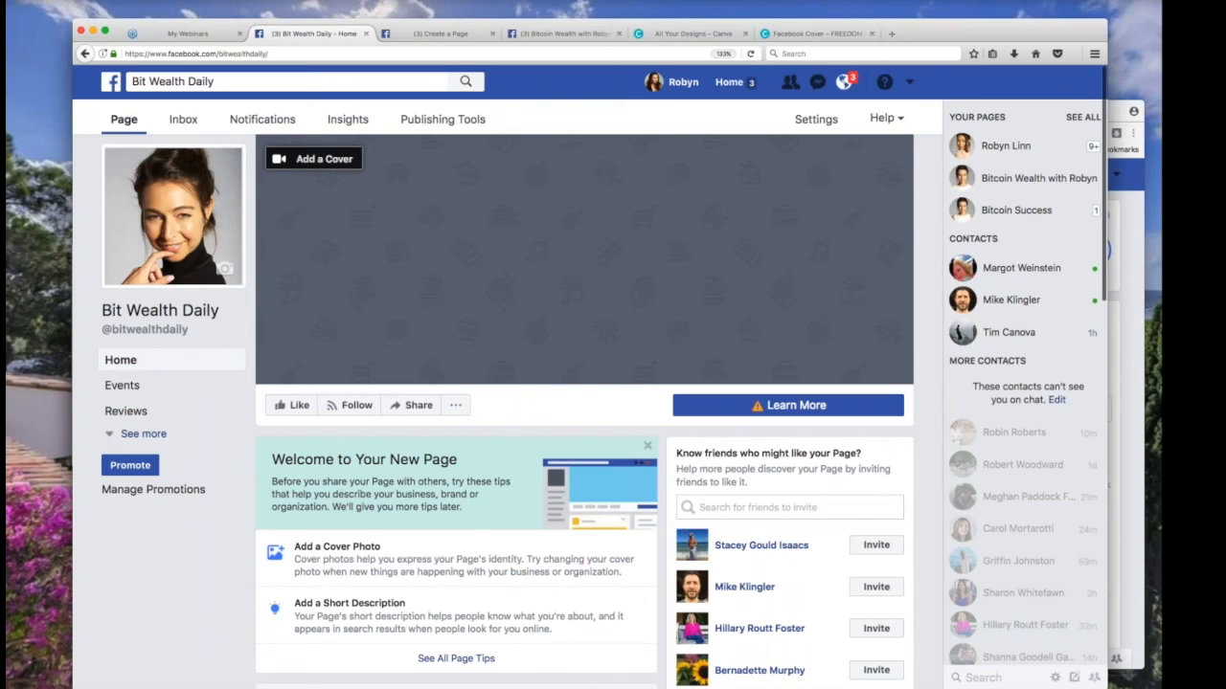
# Upload FREEDOM WITH BITCOIN.png as Bit Wealth Daily's cover photo, adjust its position and save.
pyautogui.click(323, 159)
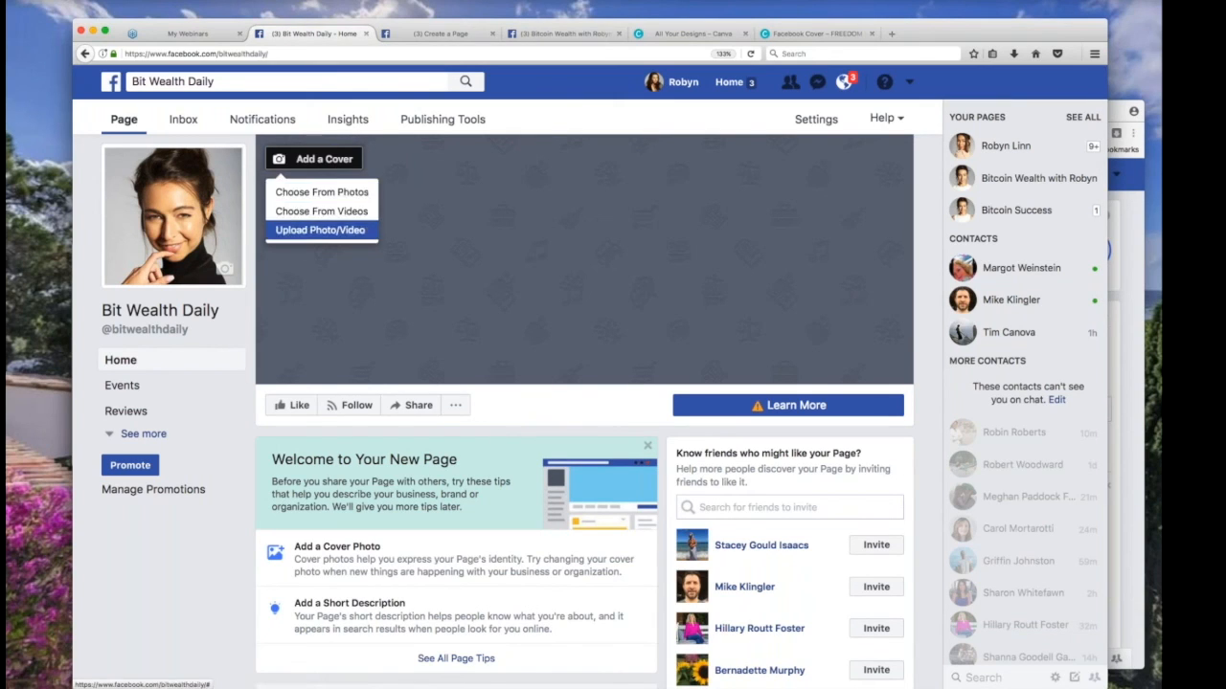
pyautogui.click(318, 232)
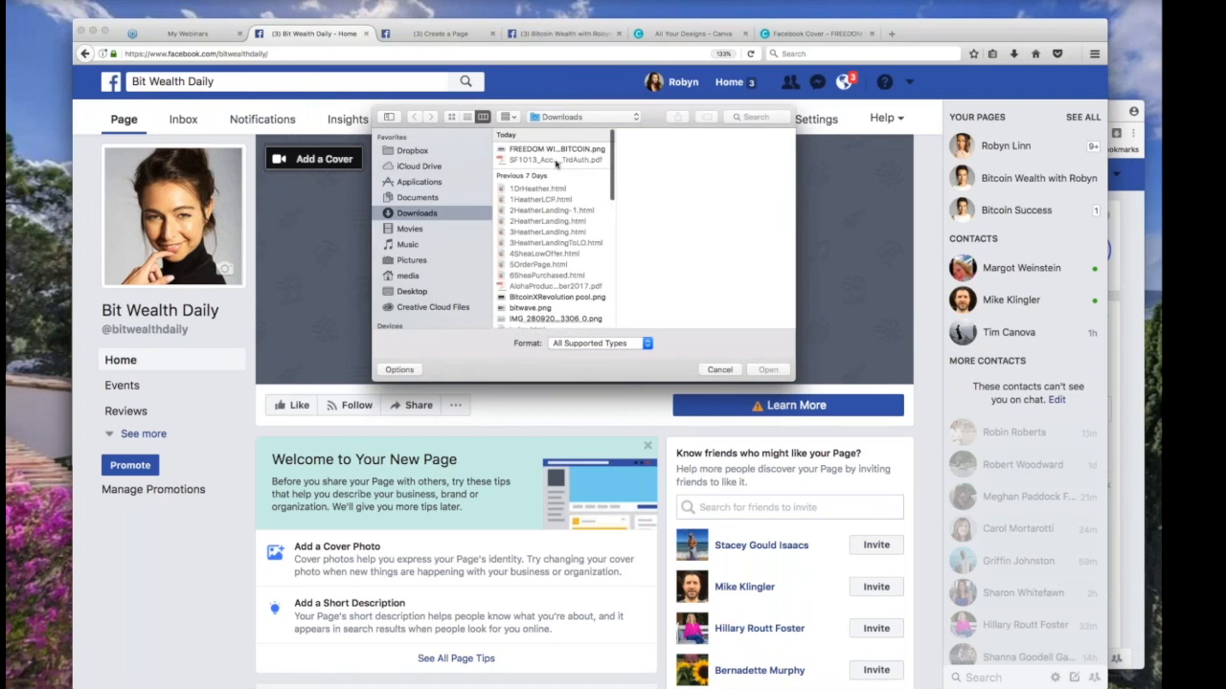
pyautogui.click(532, 149)
pyautogui.click(769, 371)
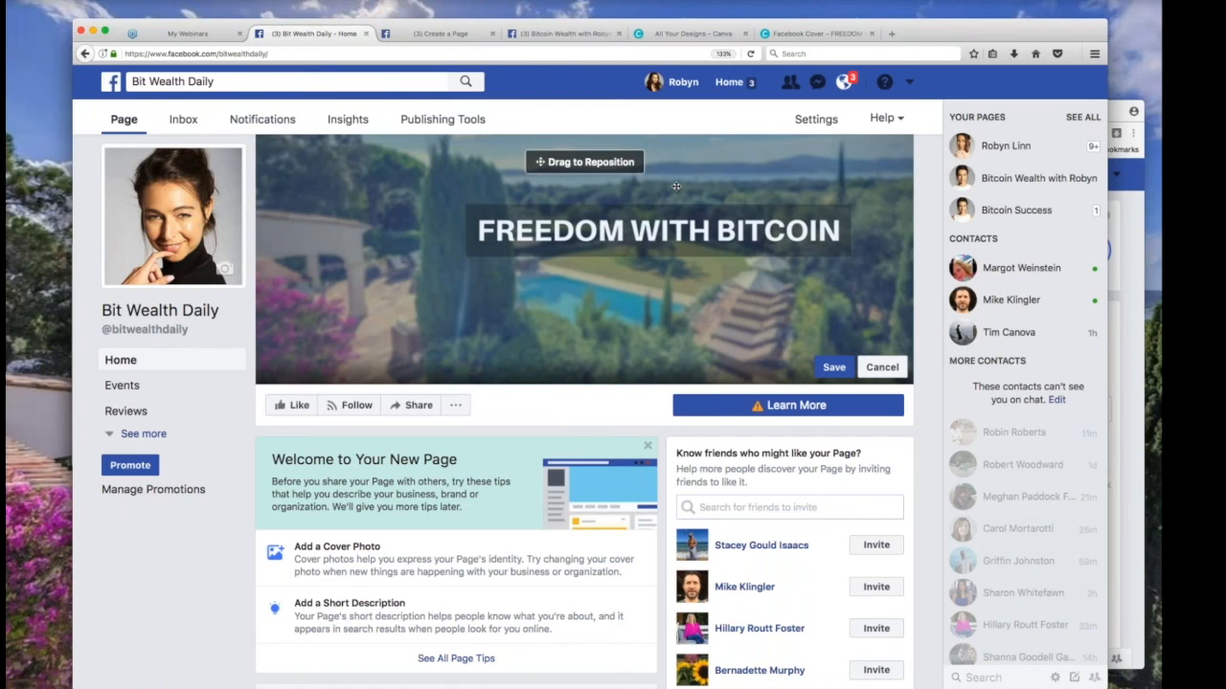
pyautogui.moveTo(569, 324); pyautogui.dragTo(568, 312)
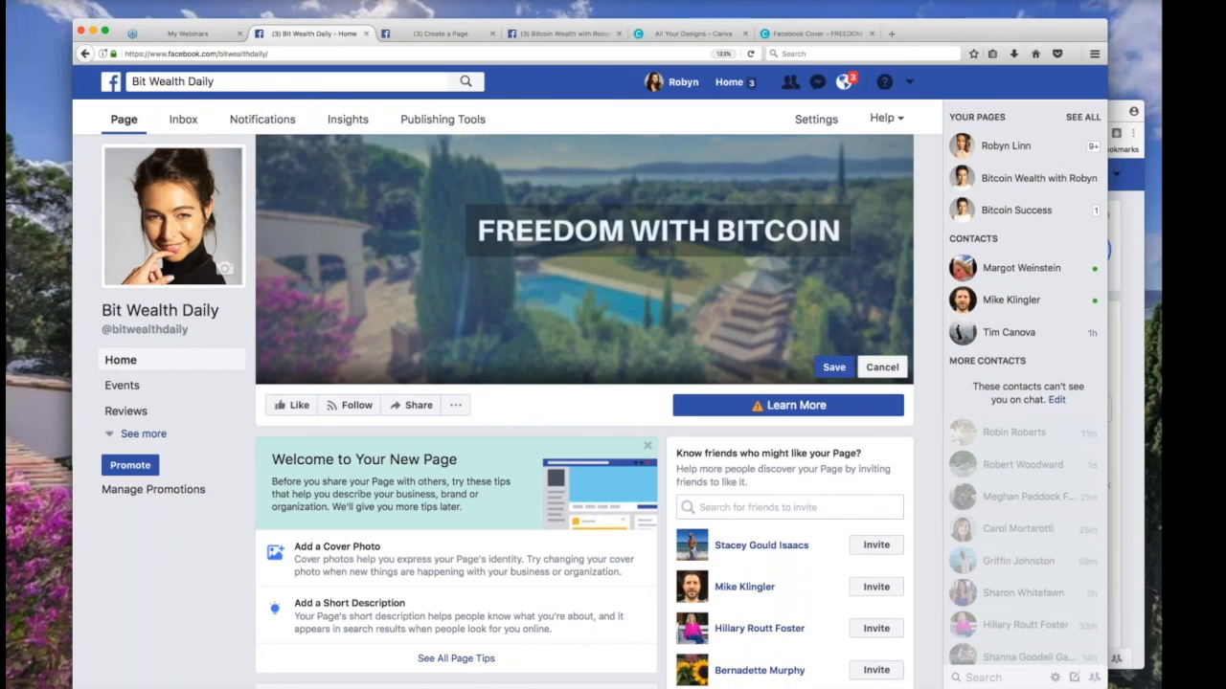
pyautogui.click(833, 366)
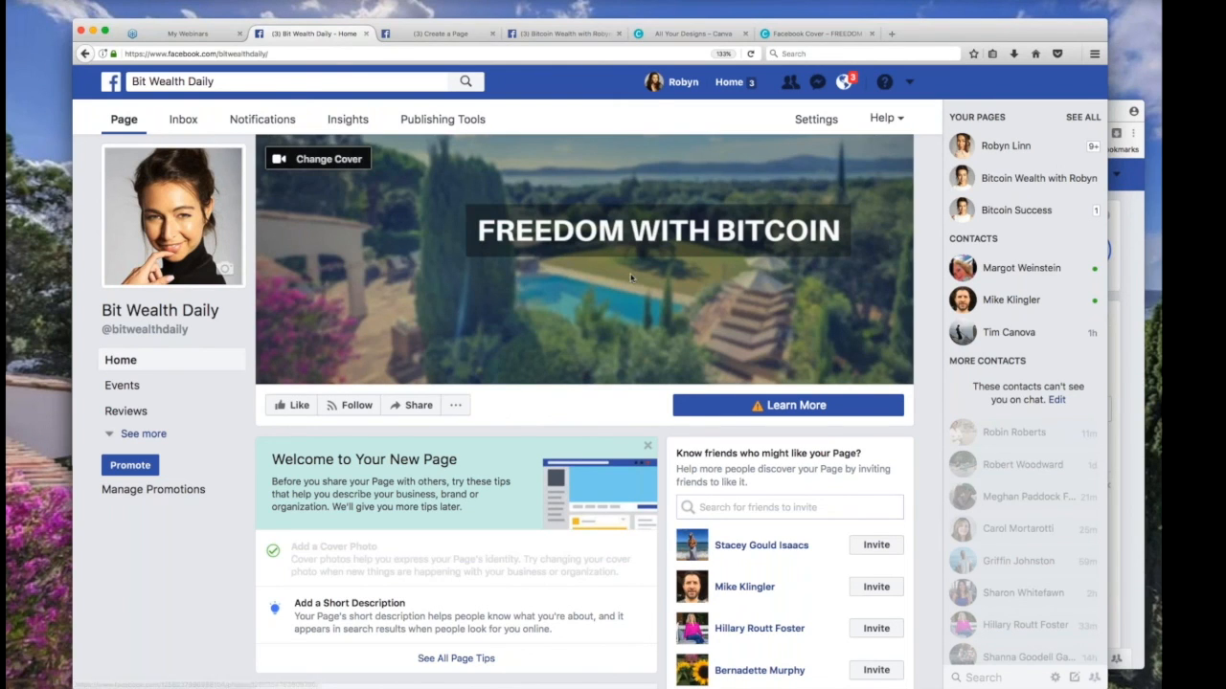
pyautogui.click(314, 163)
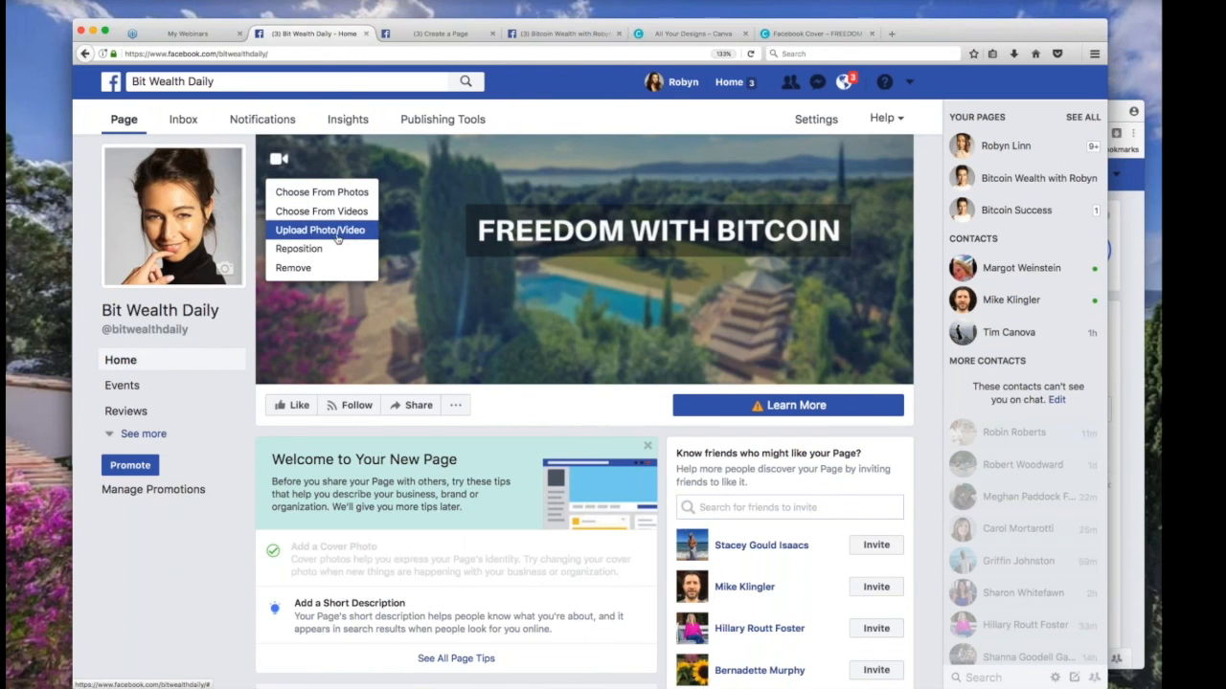
# View the new cover full size, then search Facebook for the creator's fan Page by name.
pyautogui.click(476, 326)
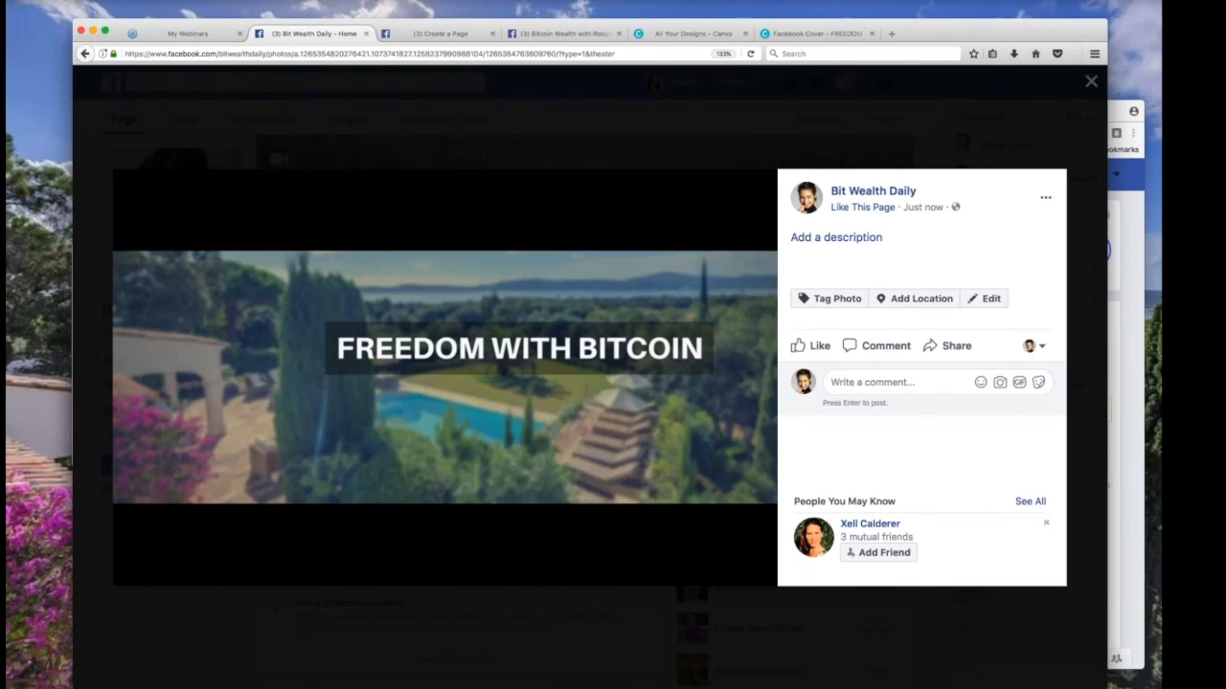
pyautogui.click(1093, 80)
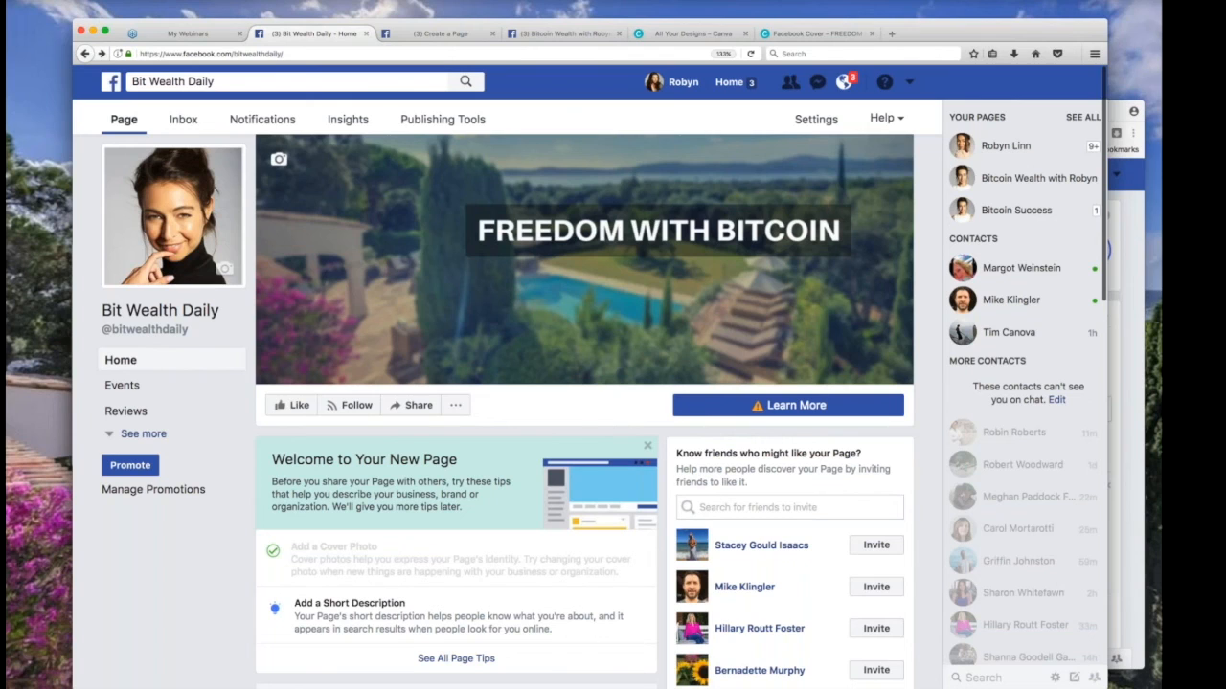
pyautogui.click(287, 82)
pyautogui.write('robyn linn fans')
pyautogui.press('Return')
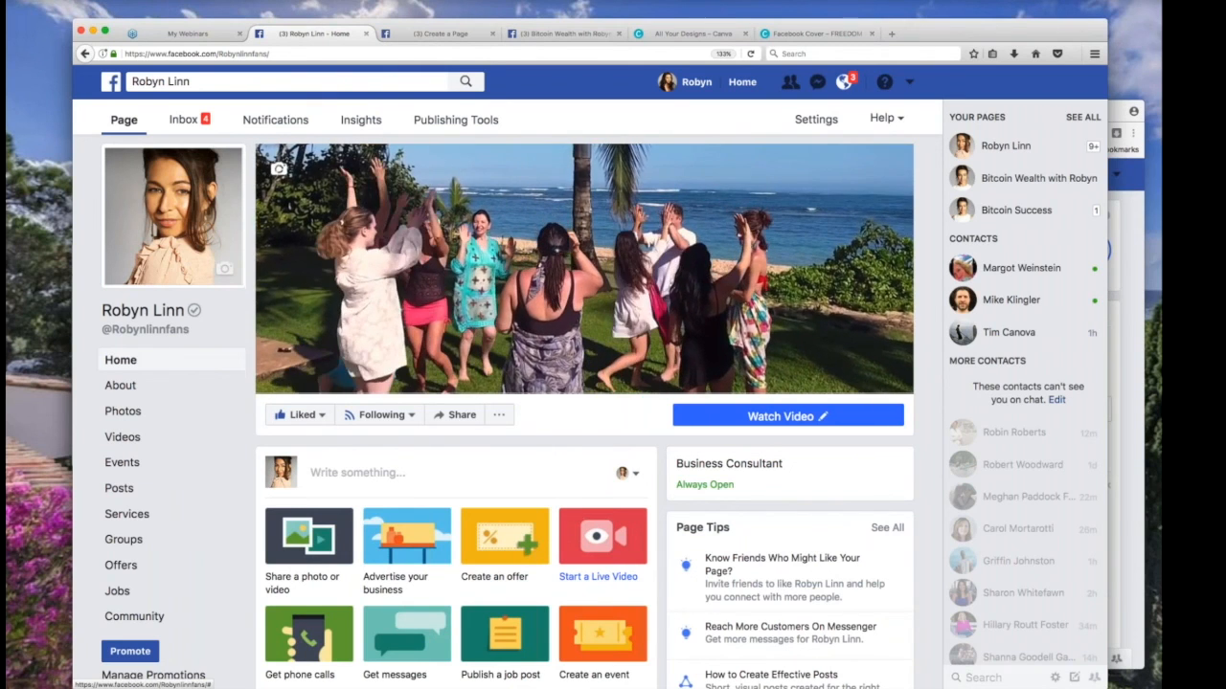
# Narrow the Firefox window so the fan Page reflows, then select the Page username in the address bar.
pyautogui.moveTo(353, 183)
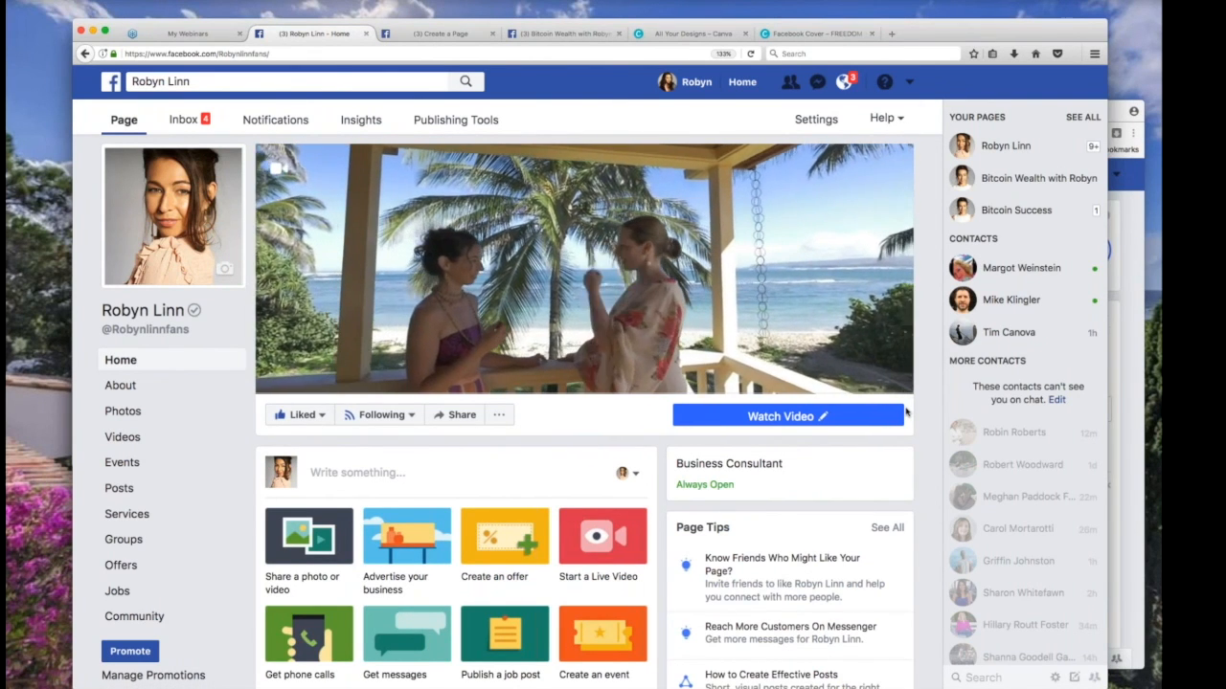
pyautogui.moveTo(1108, 409); pyautogui.dragTo(957, 409)
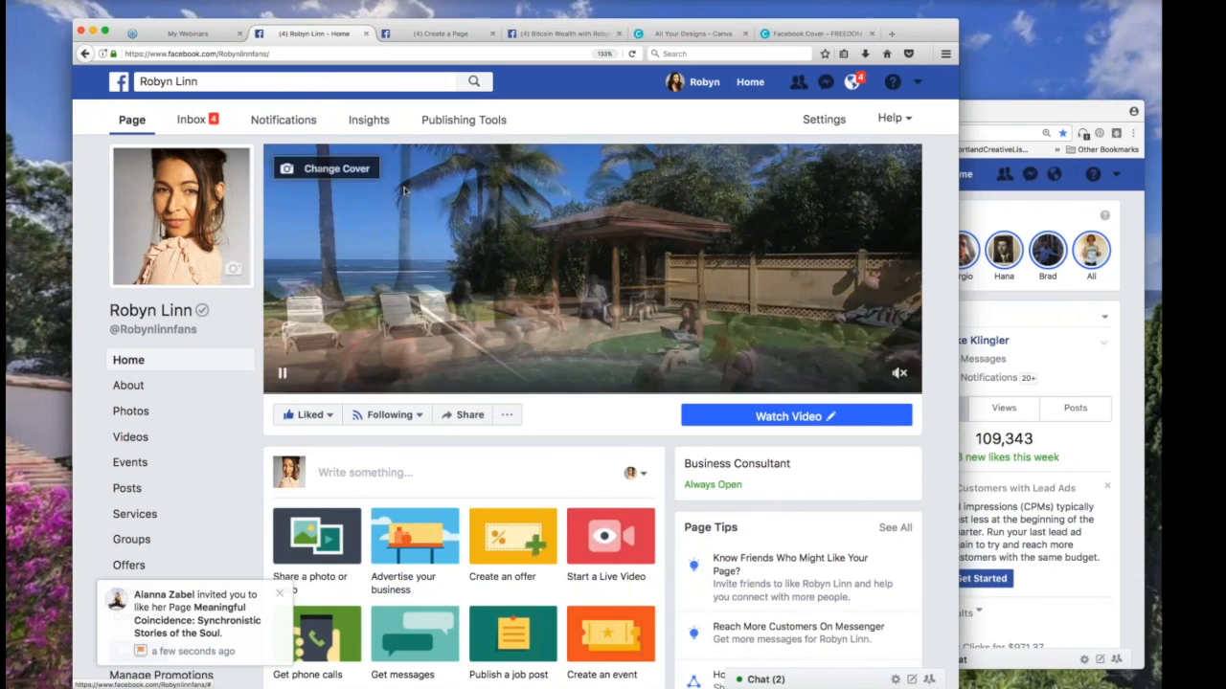
pyautogui.moveTo(218, 55); pyautogui.dragTo(280, 55)
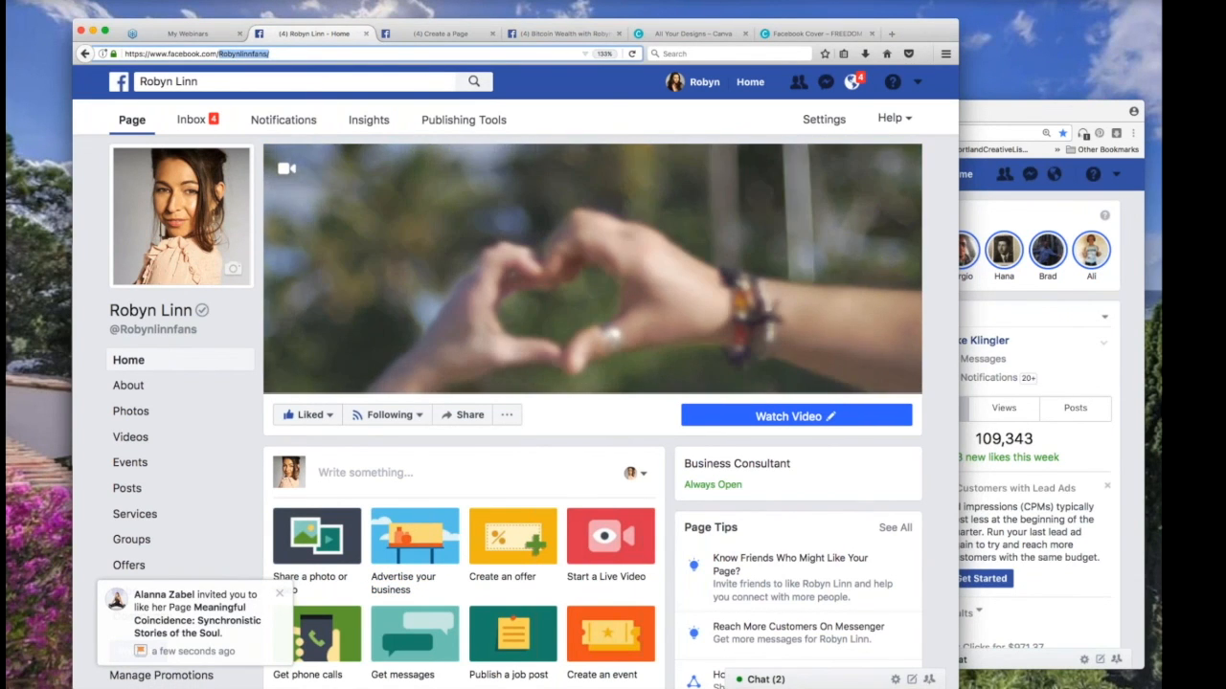